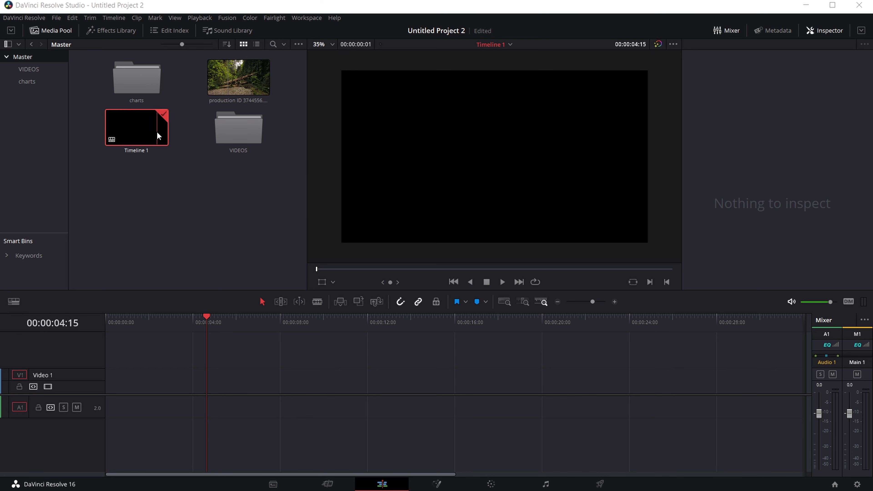
- File the production clip into the VIDEOS bin, check the charts bin, and return to VIDEOS' seven clips
drag(239, 76, 248, 133)
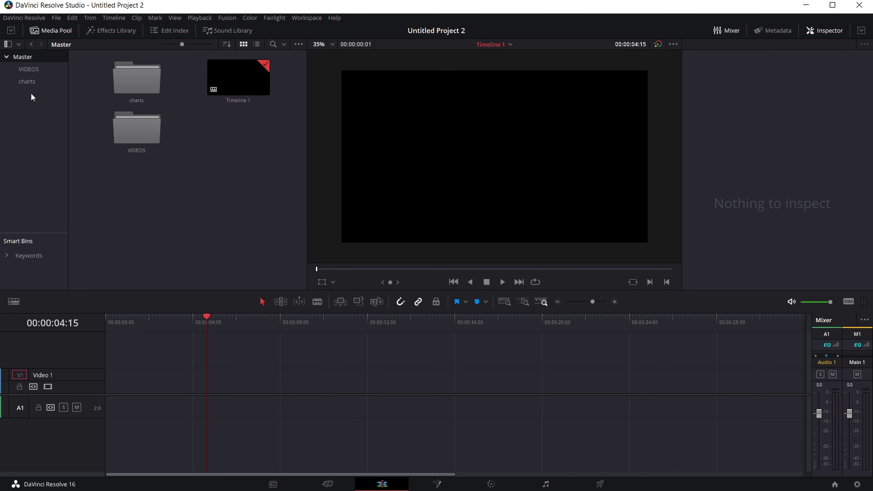
double_click(138, 134)
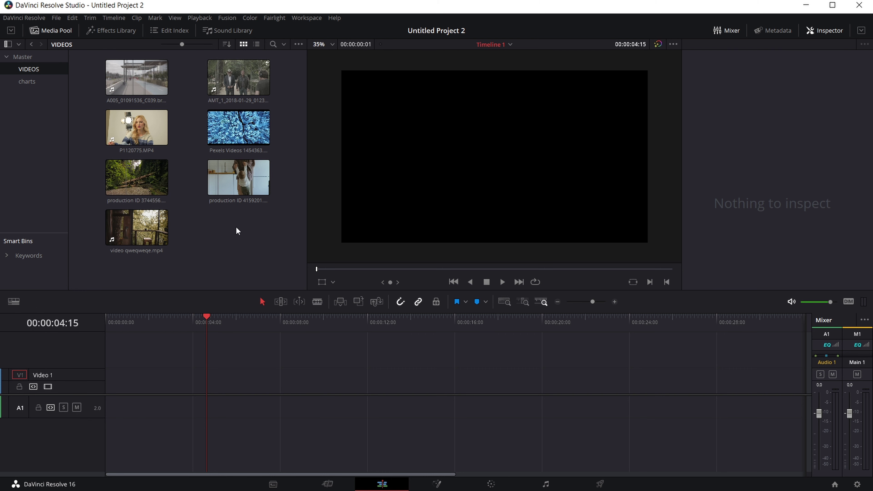
click(26, 84)
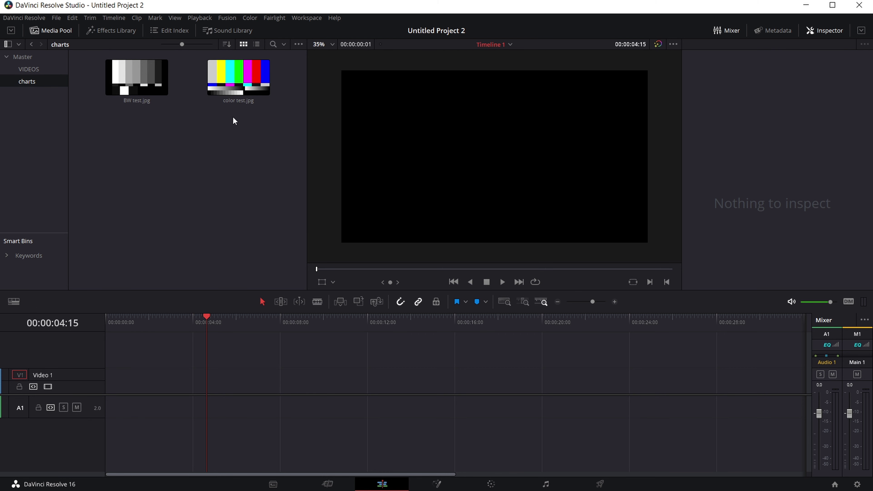
click(29, 70)
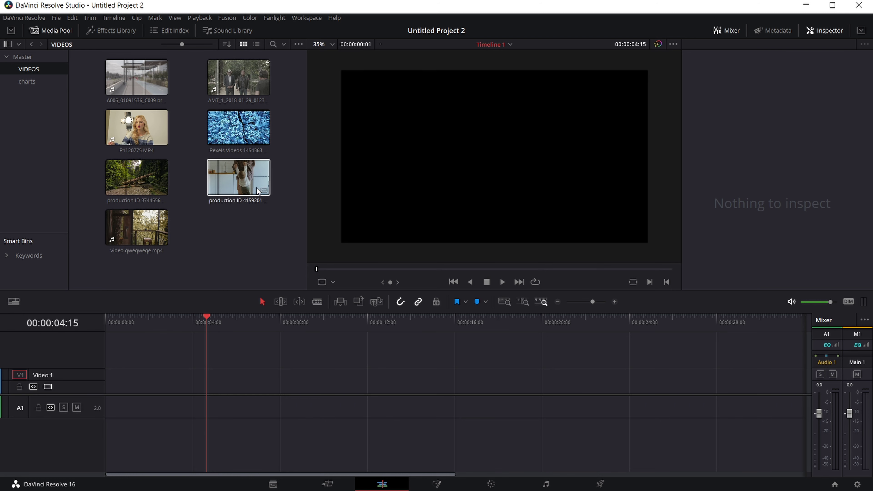
- Place the kitchen clip production ID 4159201.mp4 at the start of Video 1, playhead at 00:00:00:22
click(231, 179)
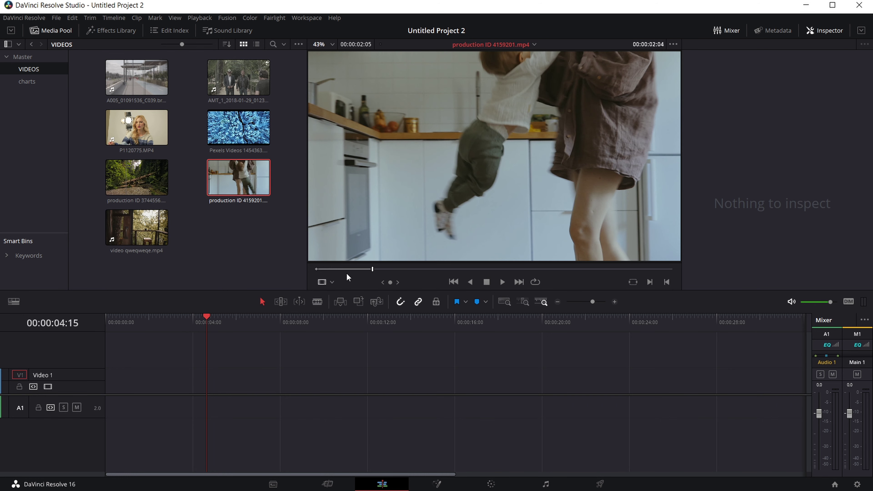
drag(346, 273, 359, 270)
scroll(449, 168, down, 3)
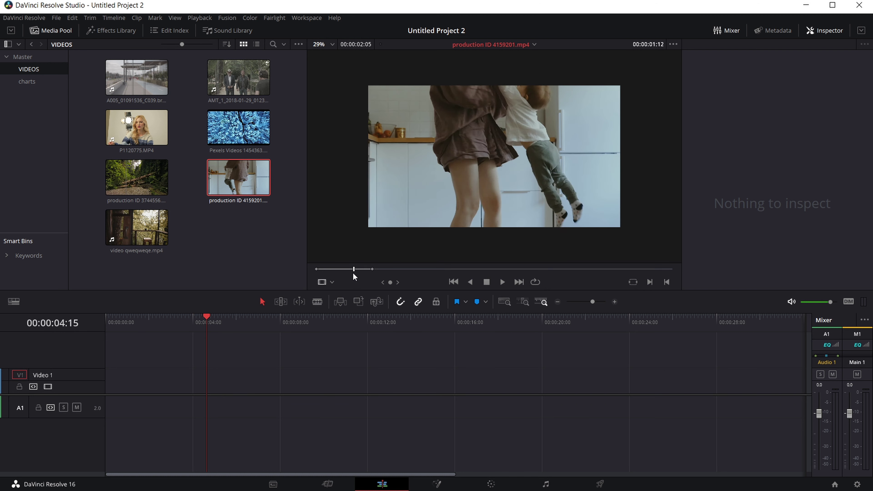
drag(499, 159, 108, 383)
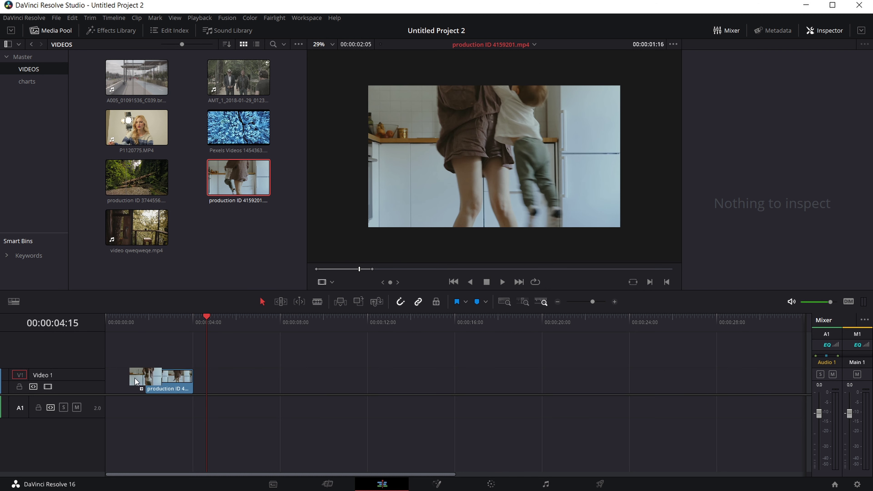
drag(117, 321, 144, 321)
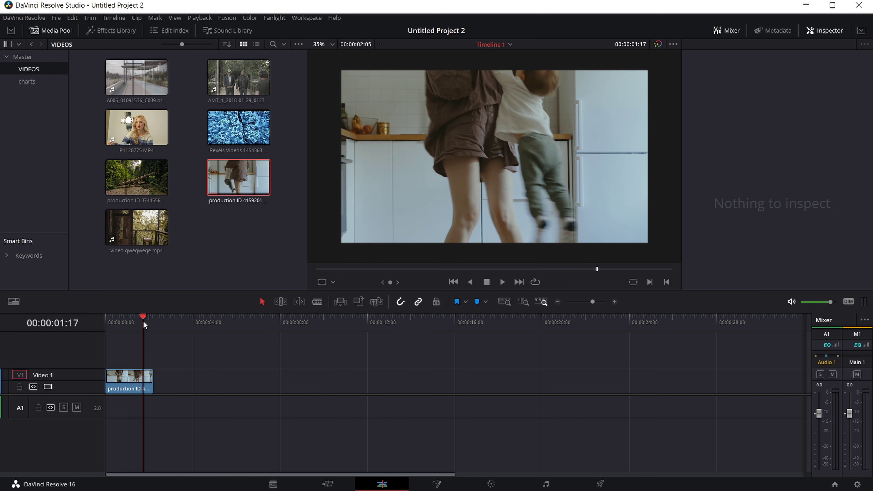
drag(143, 321, 126, 321)
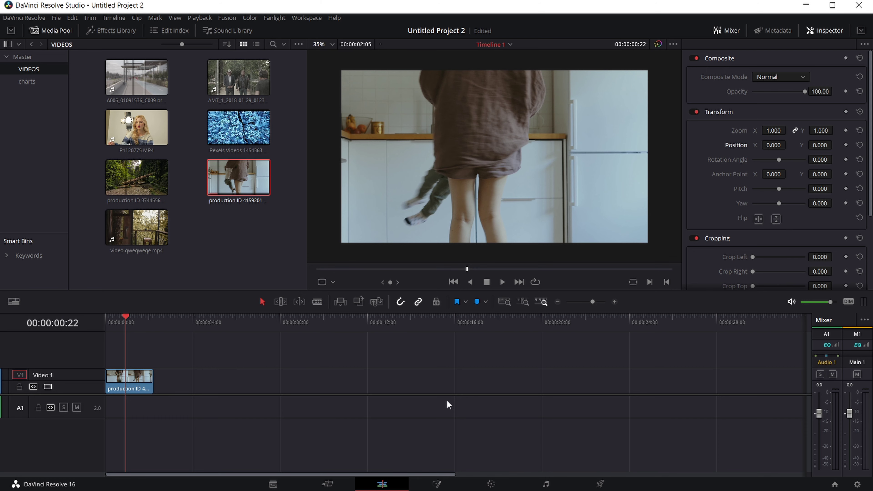
- Go to the Color page and show the RGB Parade scope in place of the keyframes panel
click(492, 484)
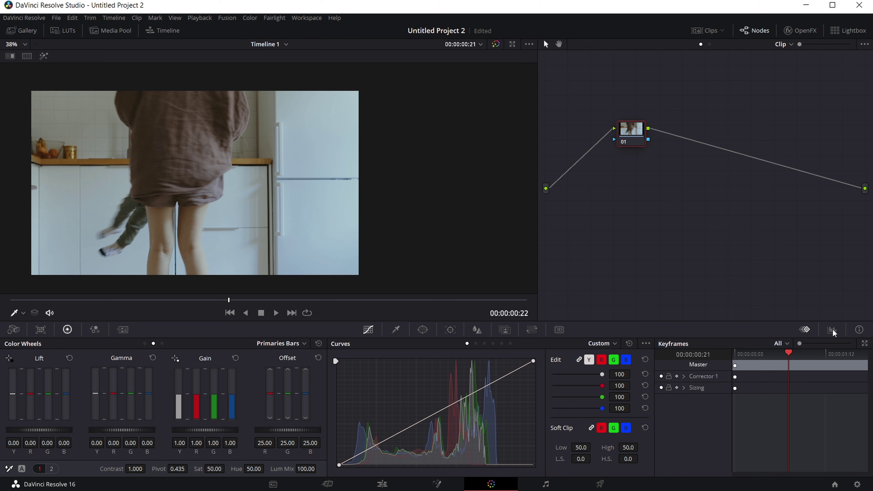
click(833, 331)
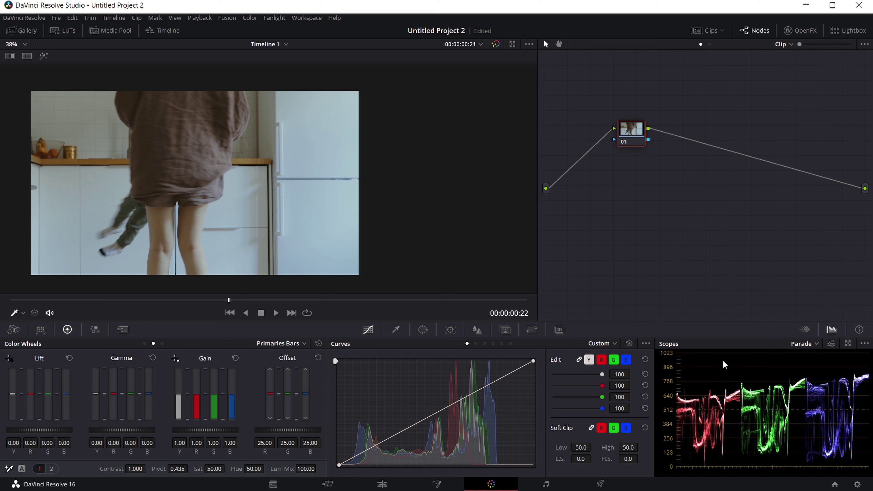
click(817, 345)
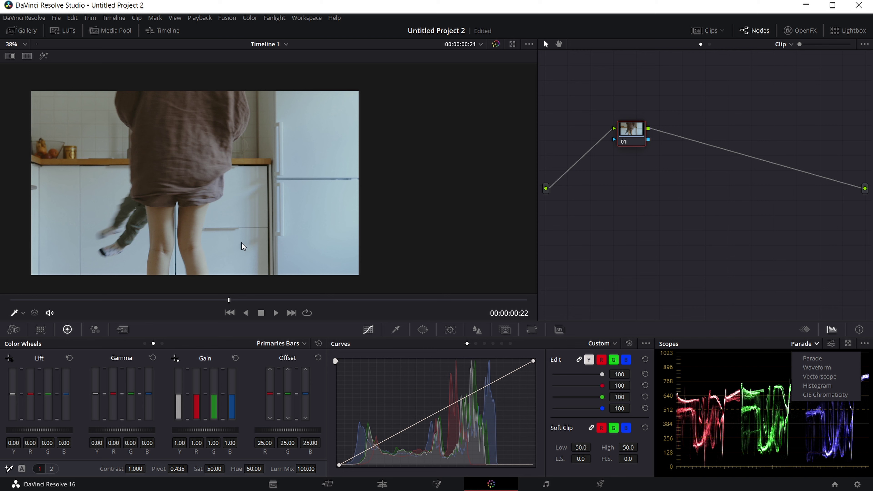
- Open a floating Scopes window from the viewer's context menu and move it up and left
right_click(304, 247)
click(332, 388)
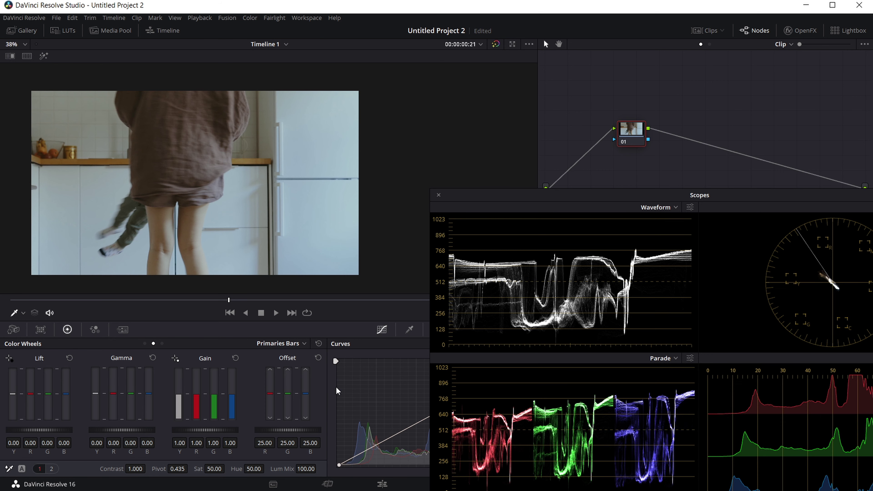
mouse_move(615, 200)
mouse_down()
mouse_move(514, 123)
mouse_move(513, 130)
mouse_up()
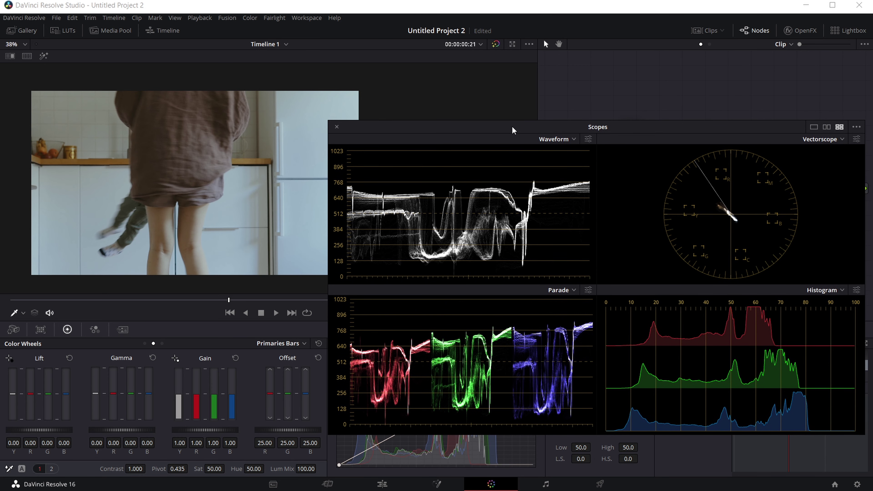
- Try the 2-up, 1-up and 4-up layouts, ending on a single enlarged waveform
click(827, 128)
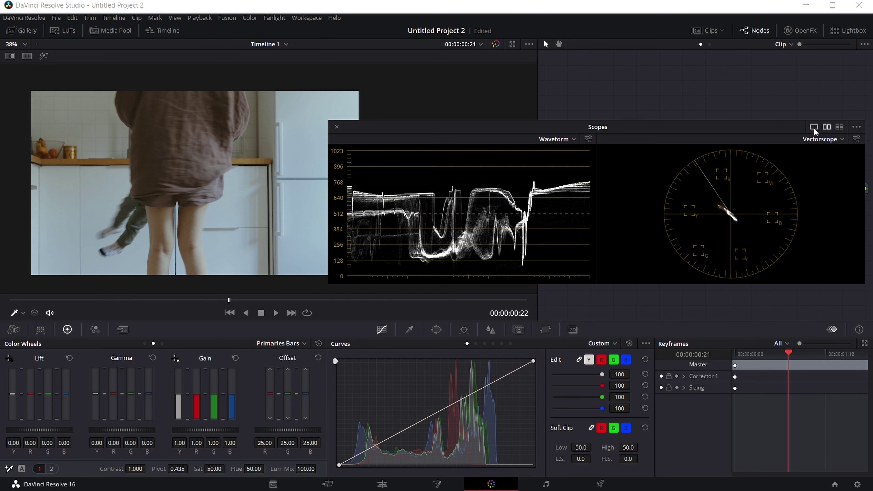
click(814, 128)
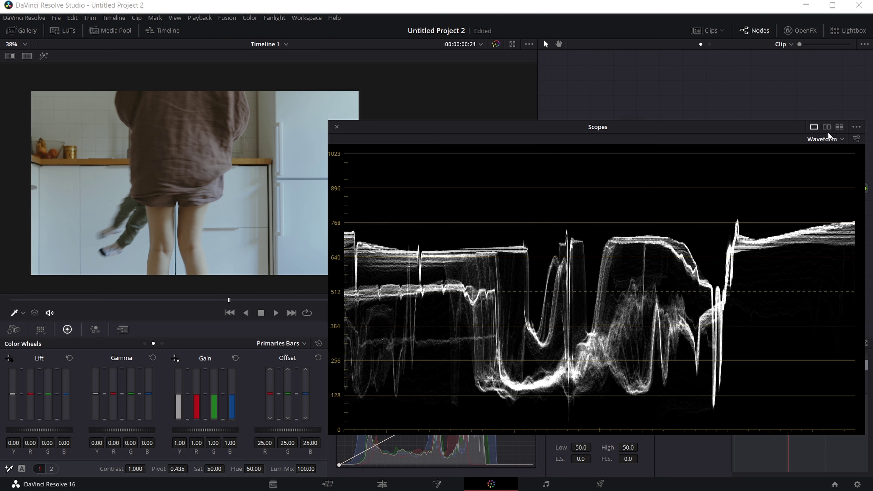
click(839, 128)
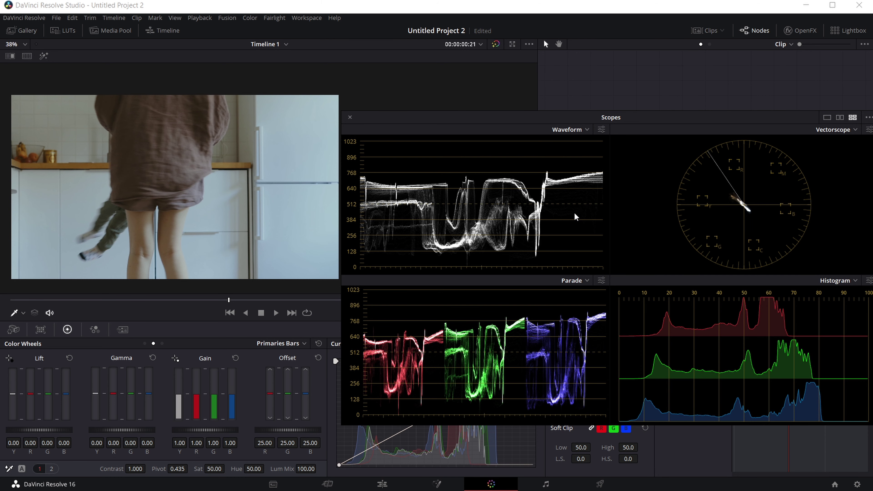
mouse_move(515, 117)
mouse_down()
mouse_move(226, 133)
mouse_move(204, 88)
mouse_move(543, 110)
mouse_up()
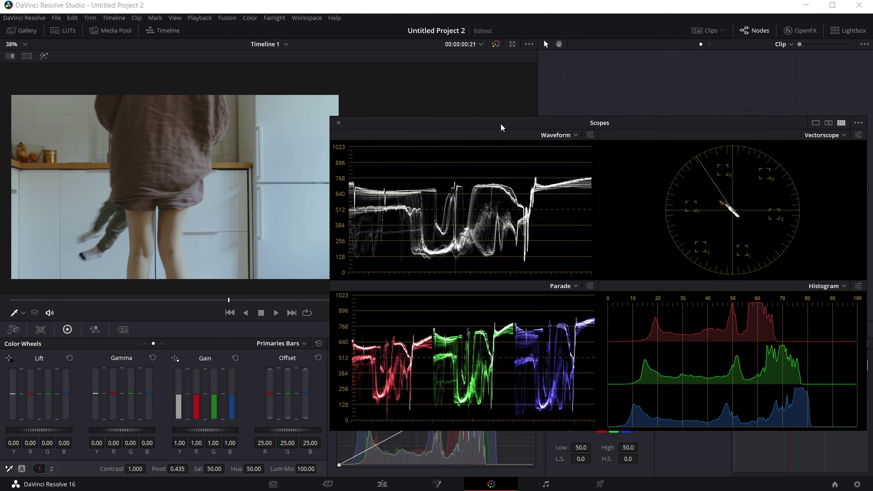
click(865, 106)
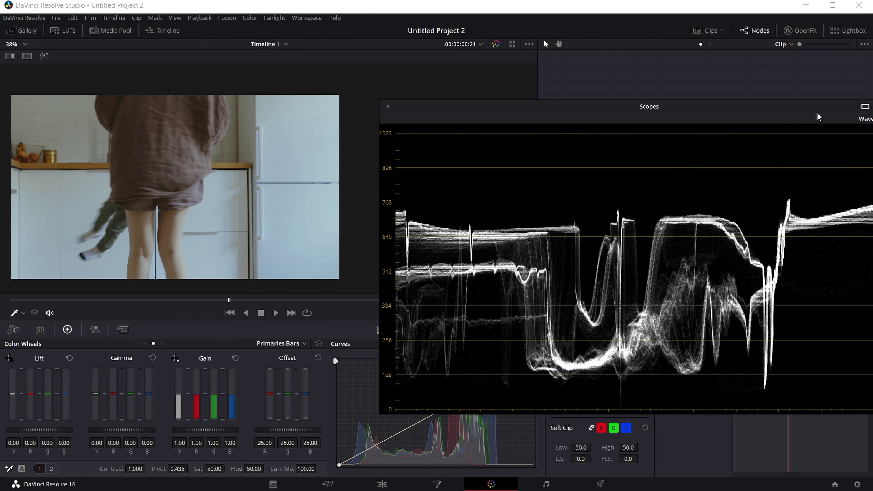
- Nudge the four-scope window left, then slightly right, beside the viewer
drag(764, 107, 714, 104)
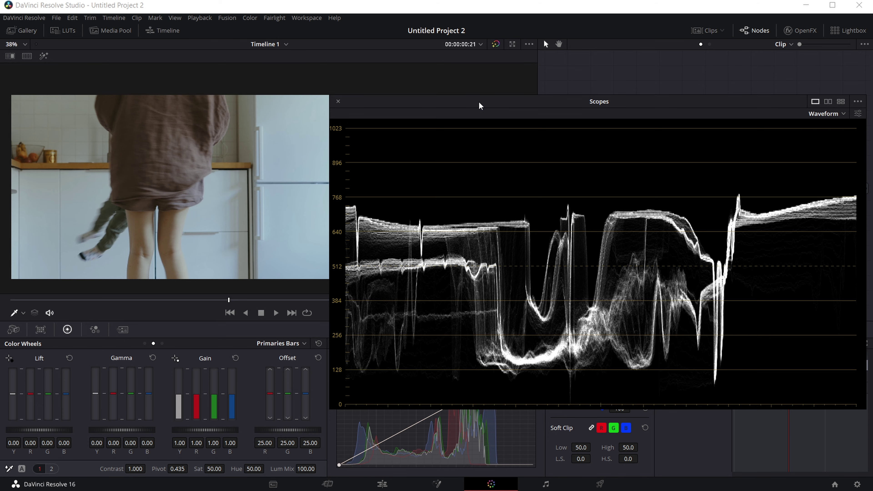
drag(479, 103, 483, 102)
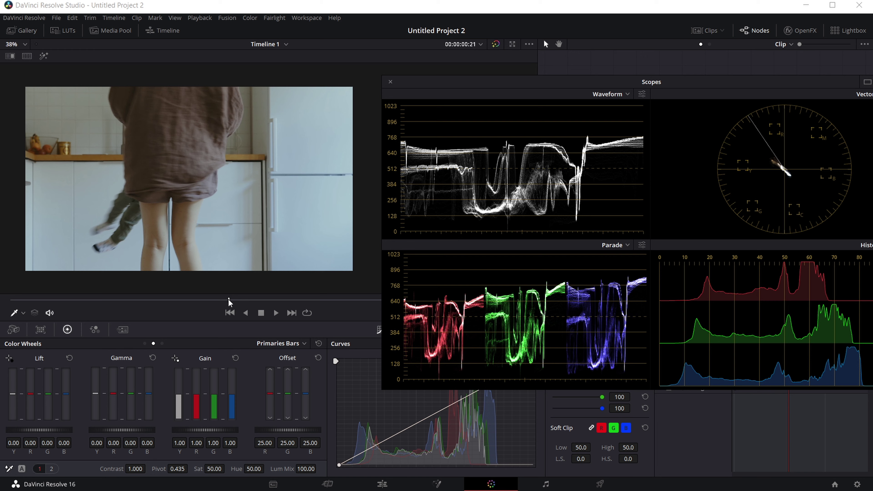
- Scrub the clip while watching the scopes, fit the scopes window on screen, and stop at 00:00:00:16
mouse_move(227, 298)
mouse_down()
mouse_move(199, 298)
mouse_move(184, 270)
mouse_move(105, 285)
mouse_move(162, 260)
mouse_up()
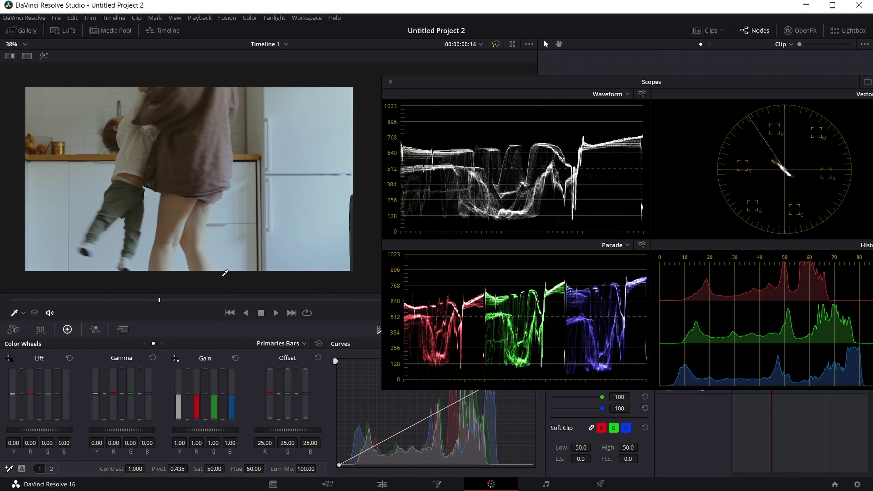
drag(167, 299, 120, 299)
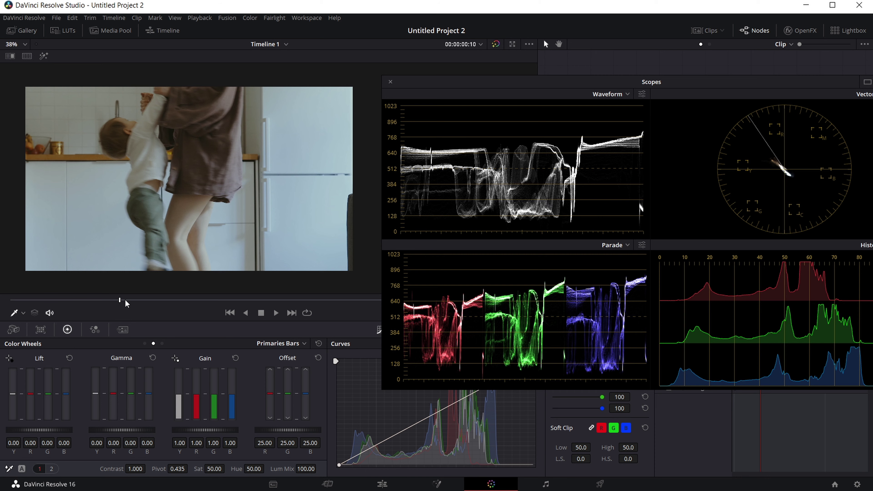
mouse_move(125, 298)
mouse_down()
mouse_move(140, 300)
mouse_move(120, 300)
mouse_up()
drag(124, 299, 148, 298)
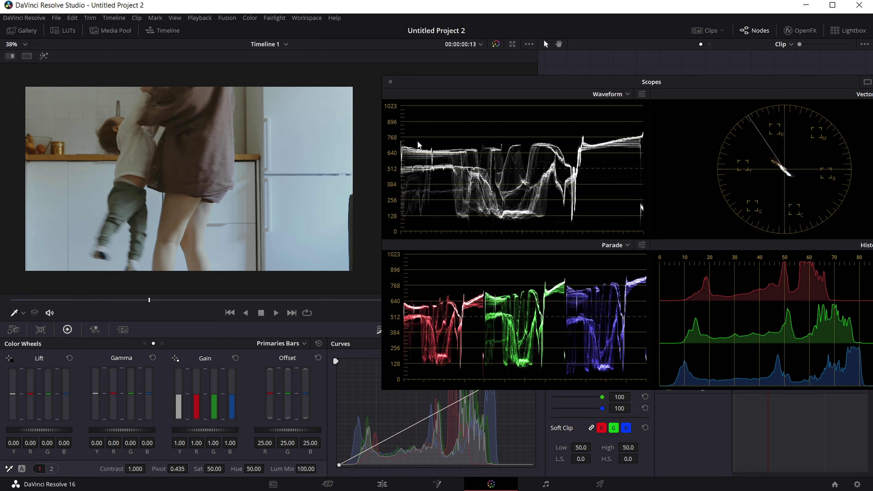
drag(119, 301, 80, 300)
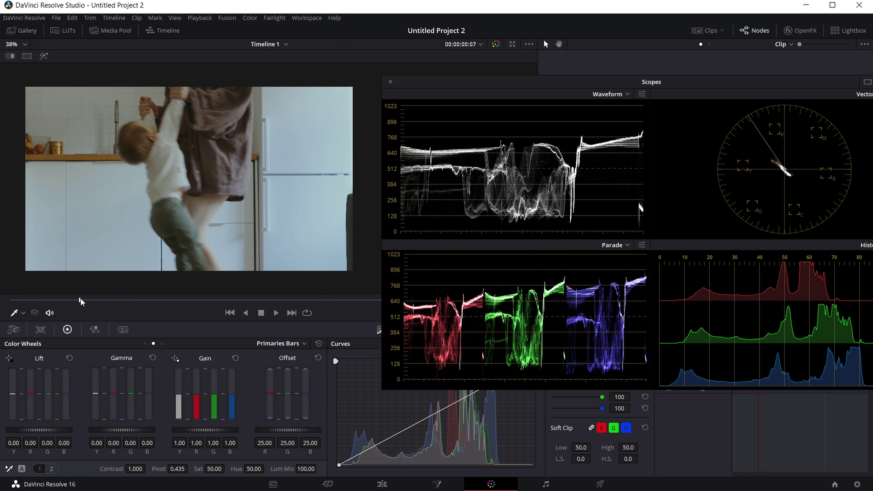
mouse_move(80, 300)
mouse_down()
mouse_move(248, 300)
mouse_move(261, 322)
mouse_up()
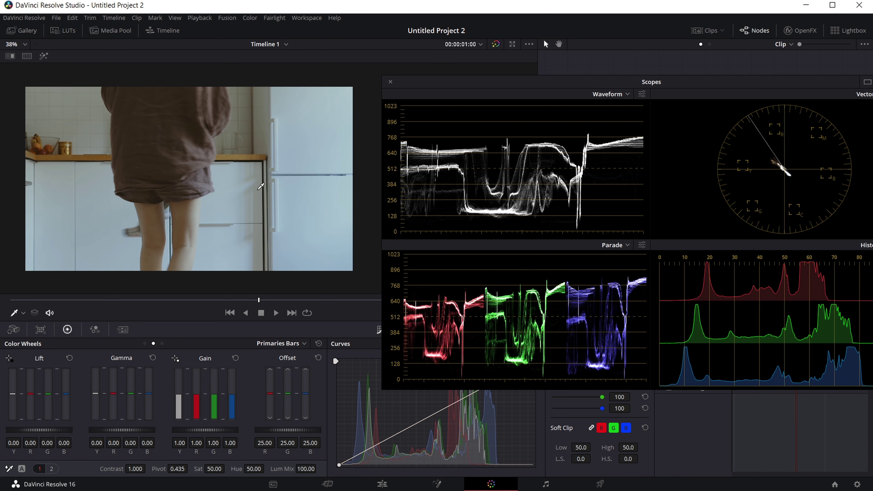
drag(587, 87, 555, 90)
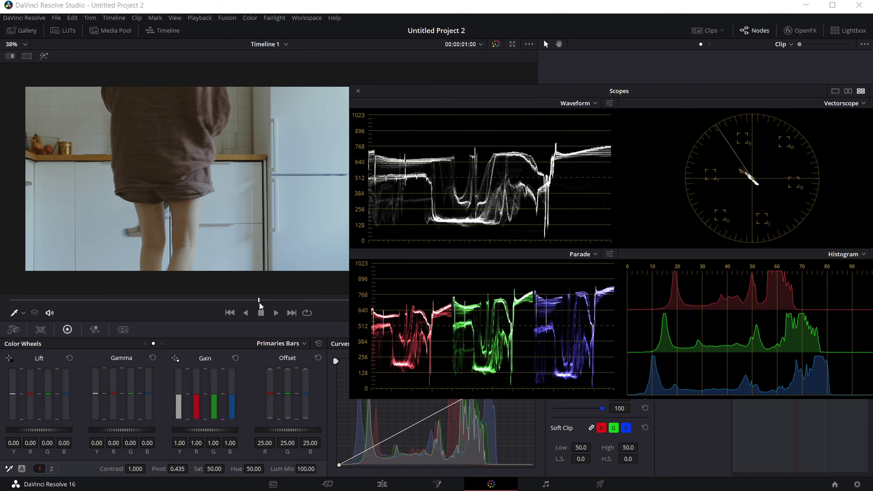
drag(260, 306, 179, 301)
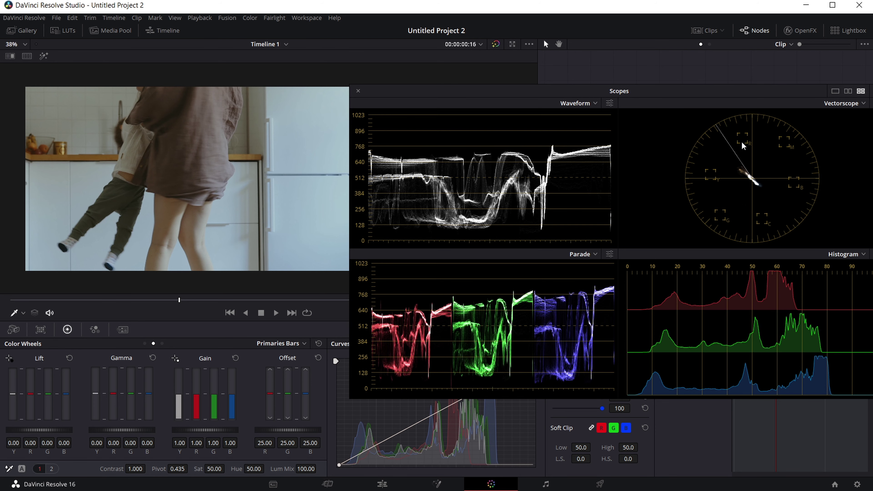
- Show a single Vectorscope in the floating window, then shrink and reposition the window
drag(770, 90, 725, 87)
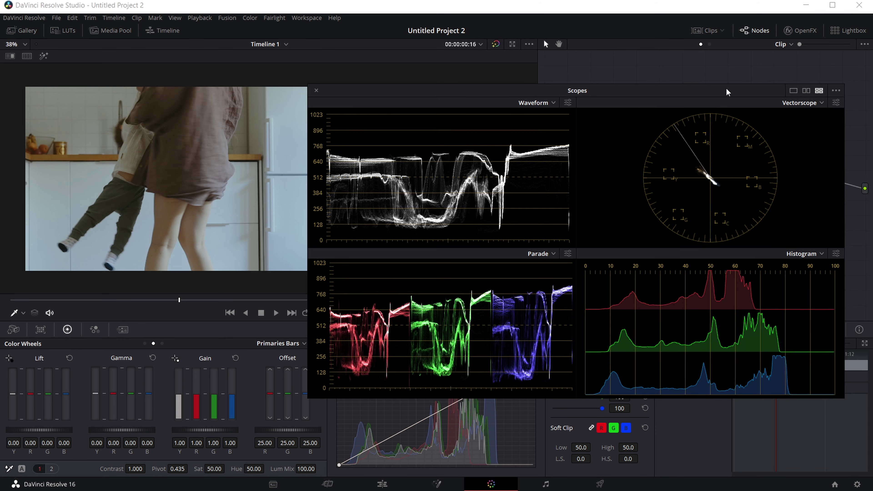
click(790, 91)
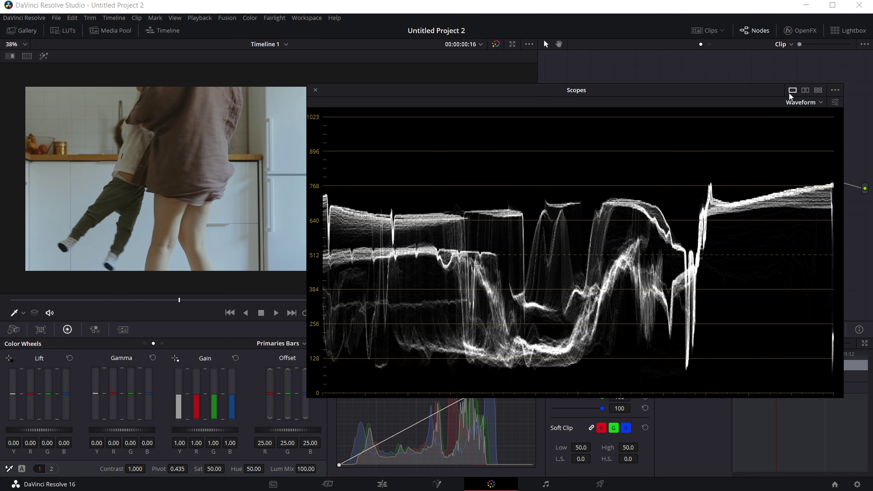
click(809, 102)
click(808, 134)
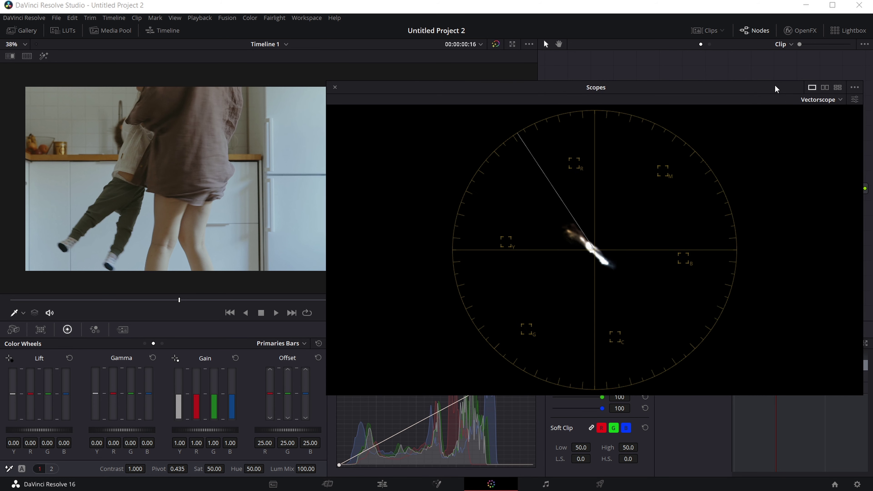
drag(775, 89, 787, 77)
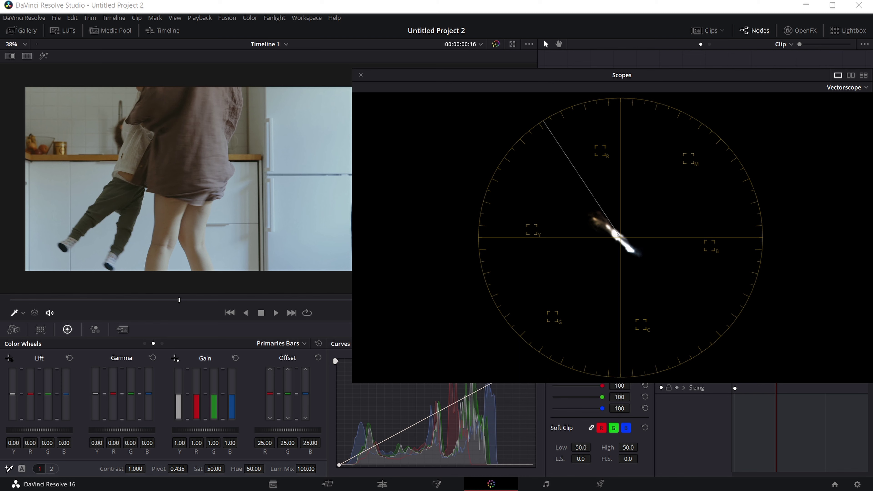
drag(674, 75, 649, 67)
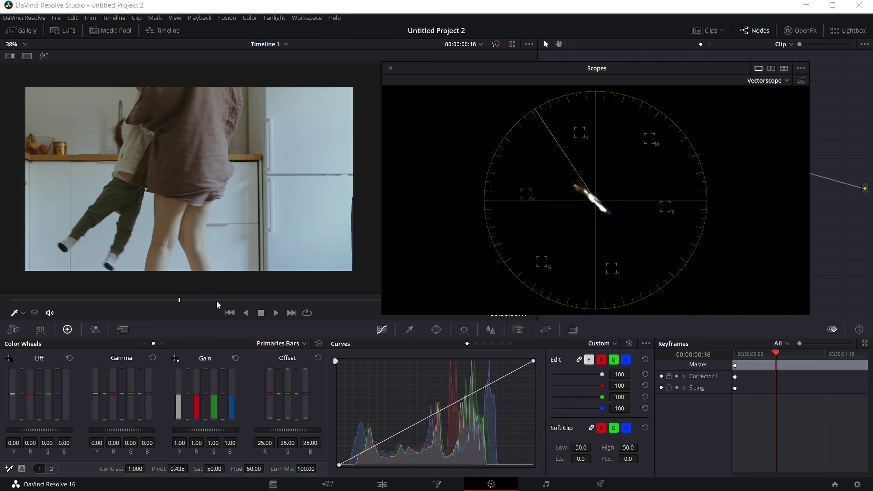
- Scrub to frame 00:00:00:17, push saturation to about 91.8, then reset it to 50
mouse_move(216, 304)
mouse_down()
mouse_move(198, 288)
mouse_move(168, 298)
mouse_up()
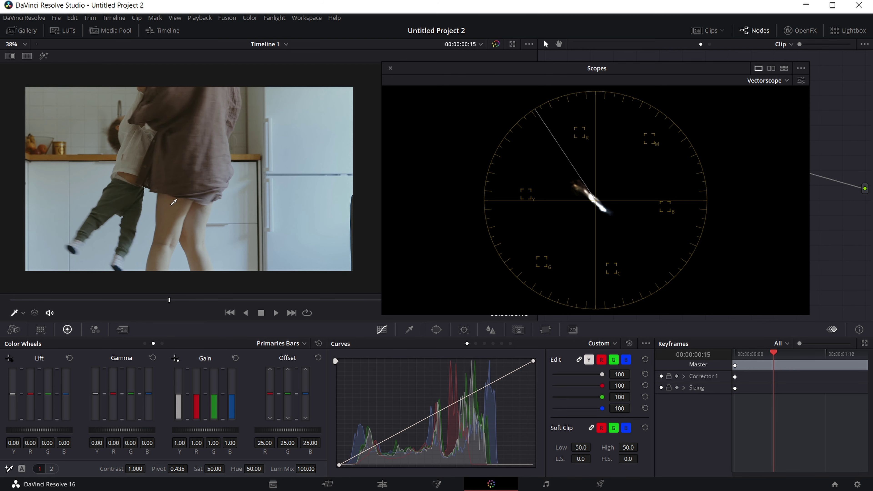
mouse_move(170, 301)
mouse_down()
mouse_move(213, 304)
mouse_move(134, 298)
mouse_up()
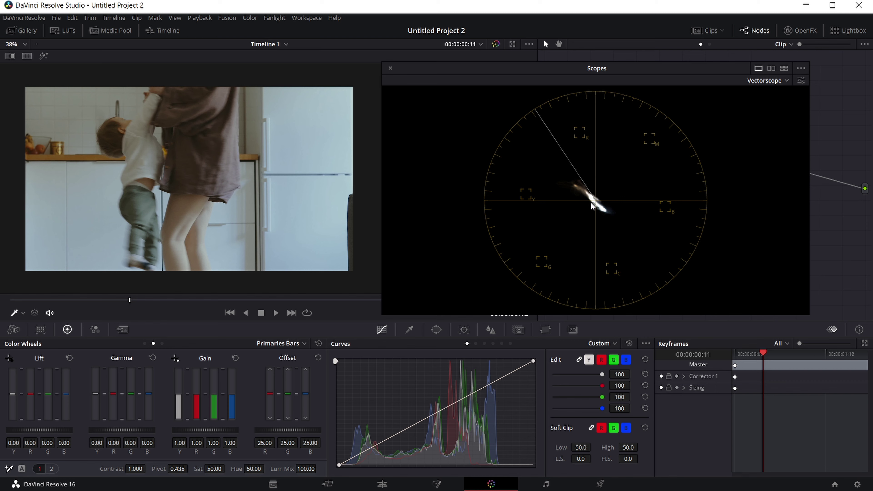
key(Right)
key(Right)
key(Right)
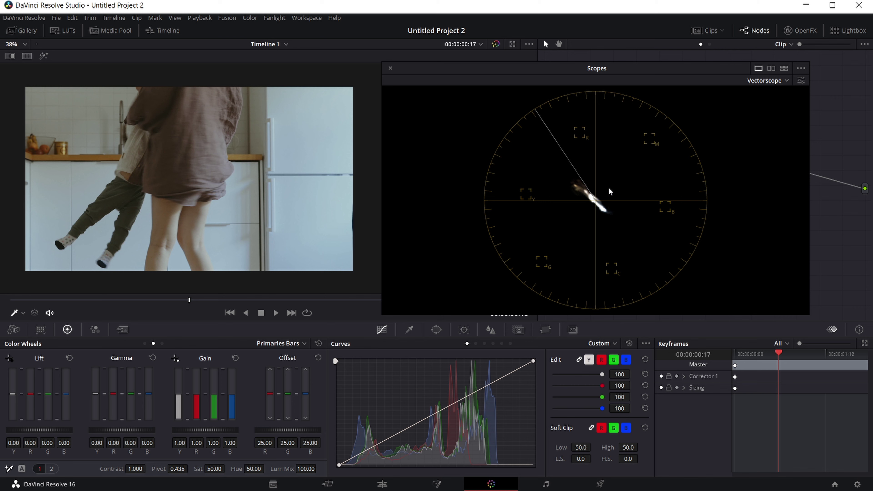
drag(213, 469, 225, 468)
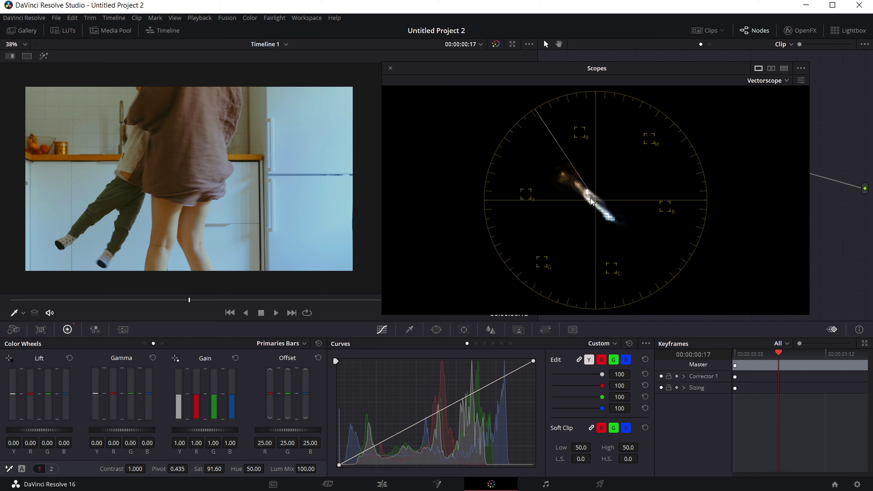
double_click(200, 470)
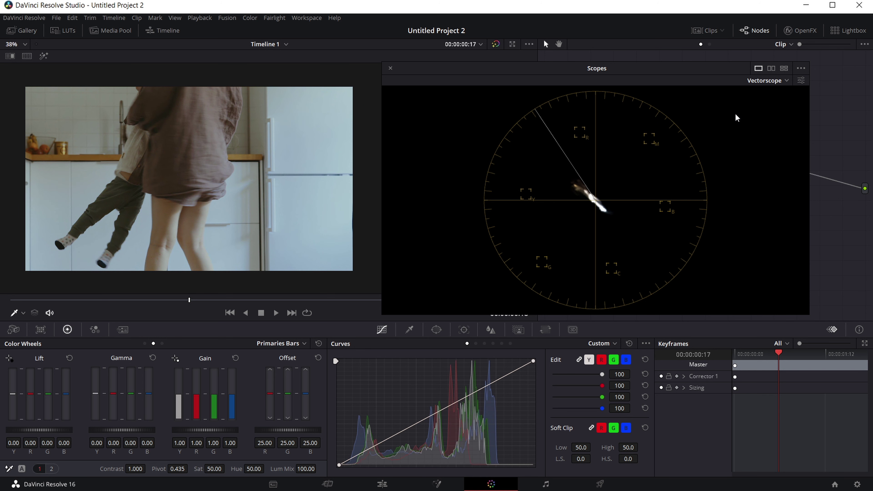
- Switch the floating scopes to a single Waveform, move the window down-right, then close it
click(783, 69)
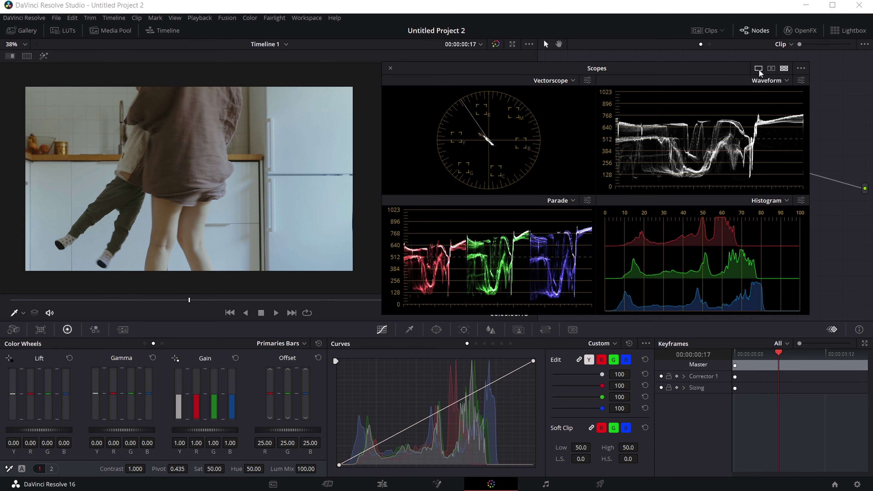
click(758, 70)
click(772, 82)
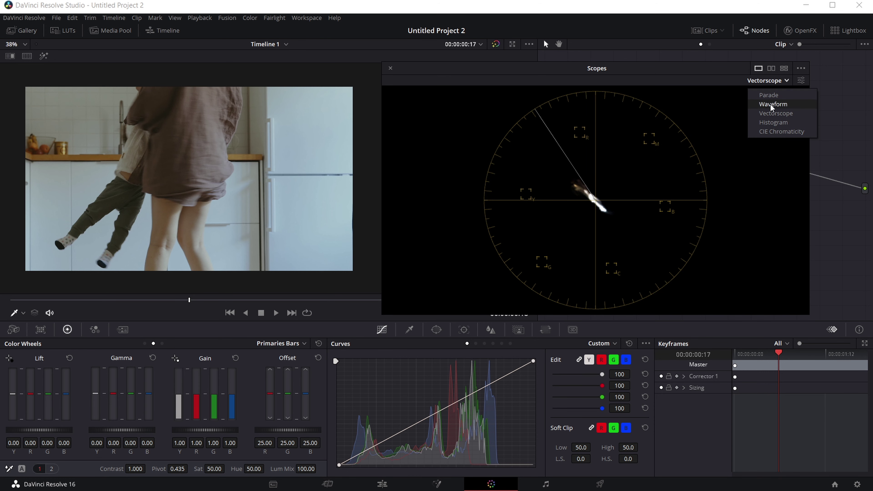
click(770, 104)
drag(720, 68, 762, 73)
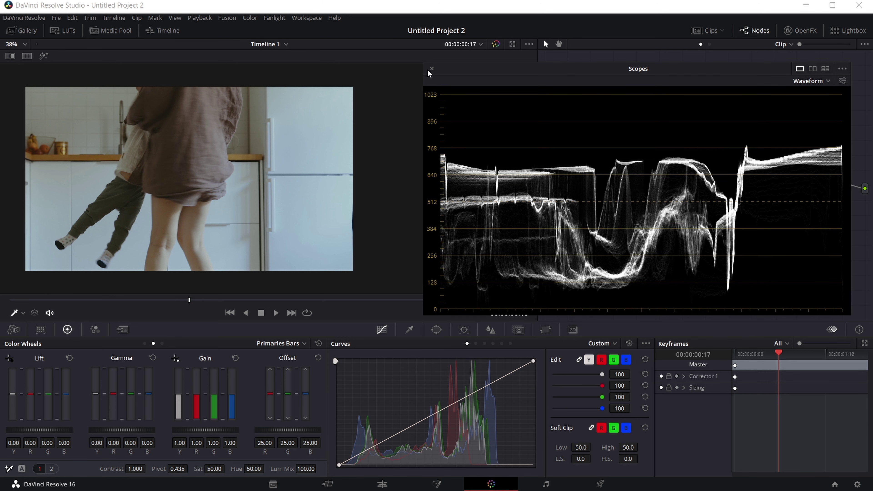
click(431, 69)
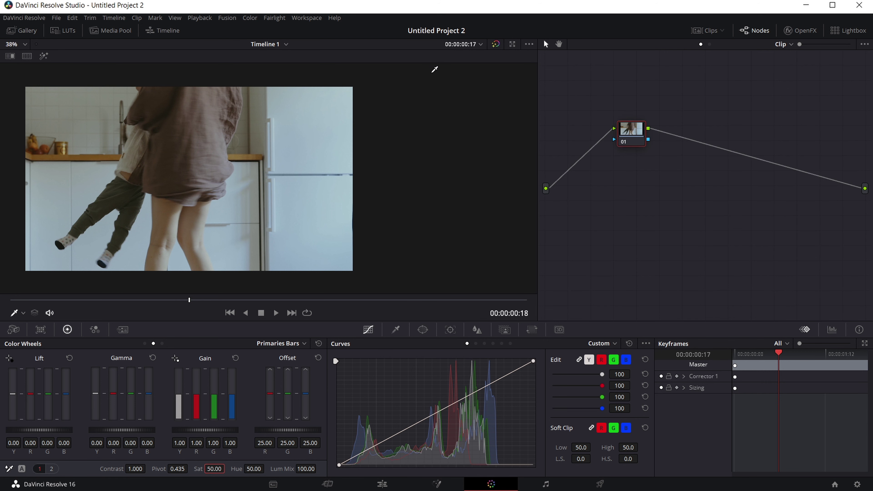
- Reopen the floating scopes window from the viewer menu and close it again
right_click(309, 248)
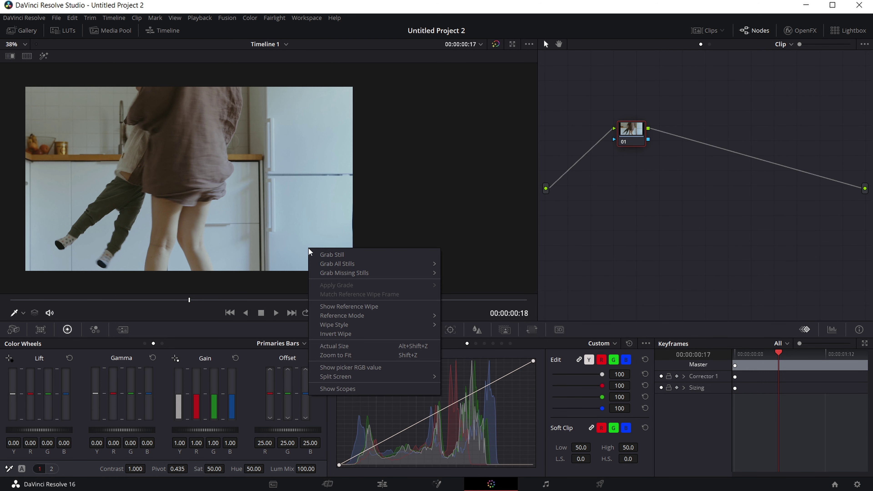
click(338, 388)
click(431, 69)
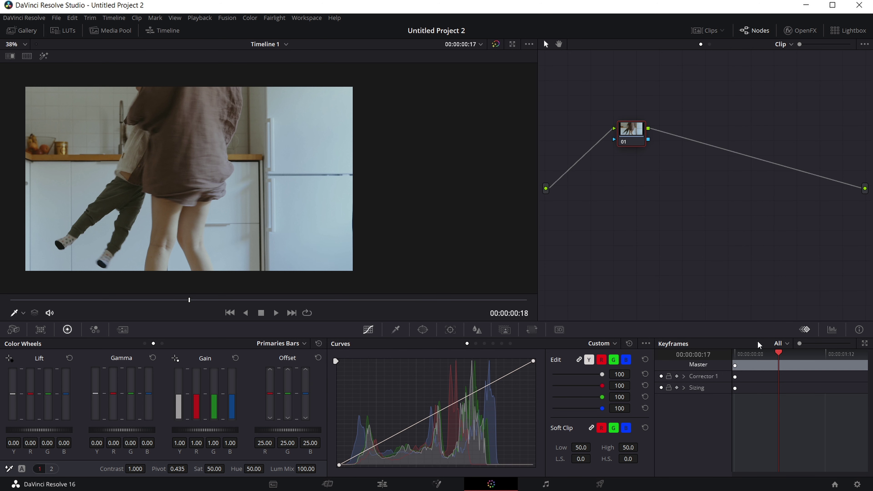
- Dock the scopes in place of the keyframes panel and set them to Waveform
click(832, 330)
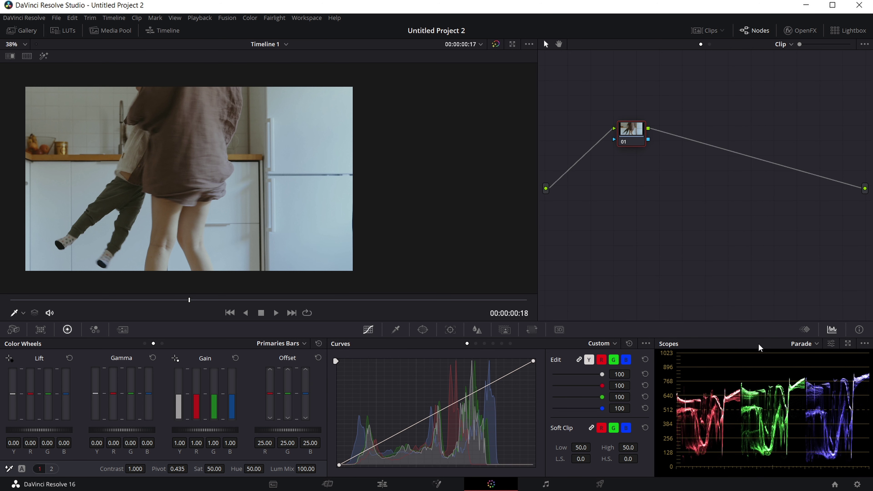
click(816, 345)
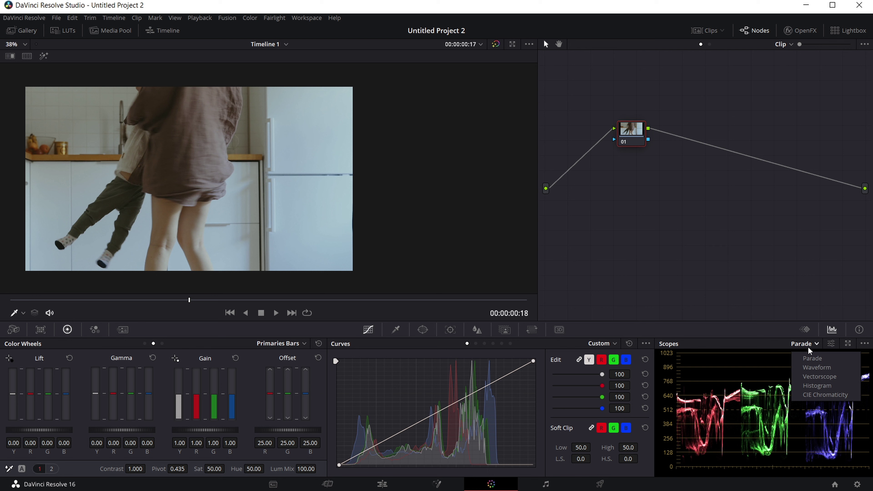
click(815, 365)
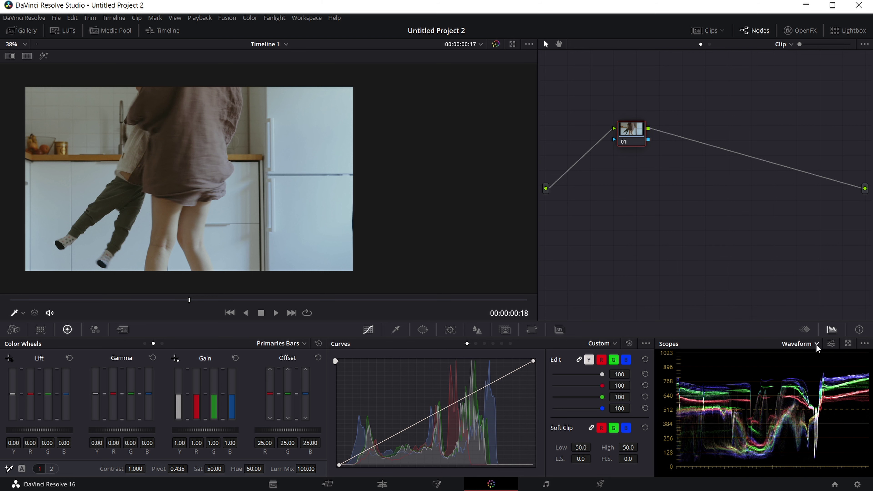
right_click(325, 253)
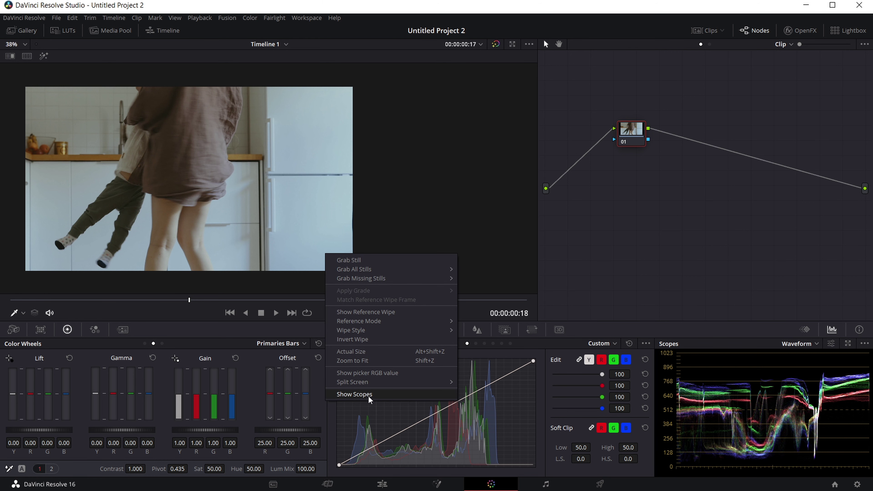
- Reopen the floating waveform and raise a point on the luma curve to brighten the footage
click(357, 395)
drag(604, 75, 602, 84)
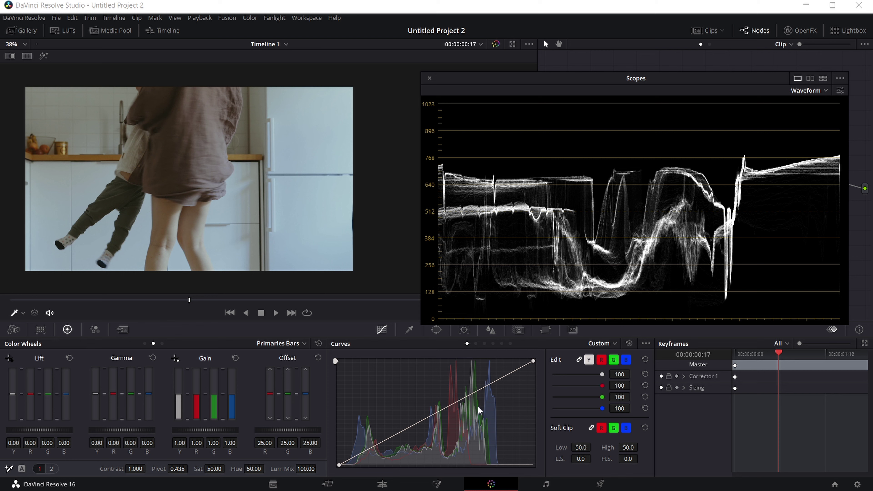
drag(502, 377, 486, 371)
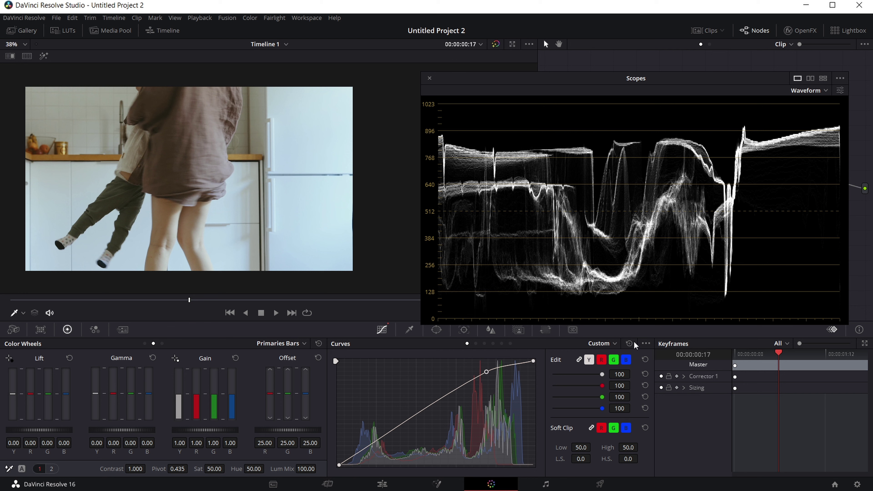
- Turn off the histogram behind the curve and nudge the curve point slightly lower
click(645, 344)
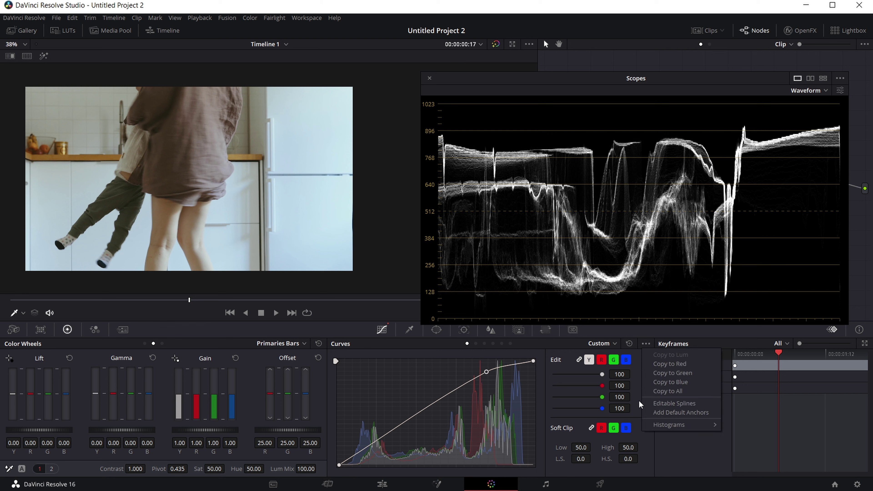
mouse_move(655, 427)
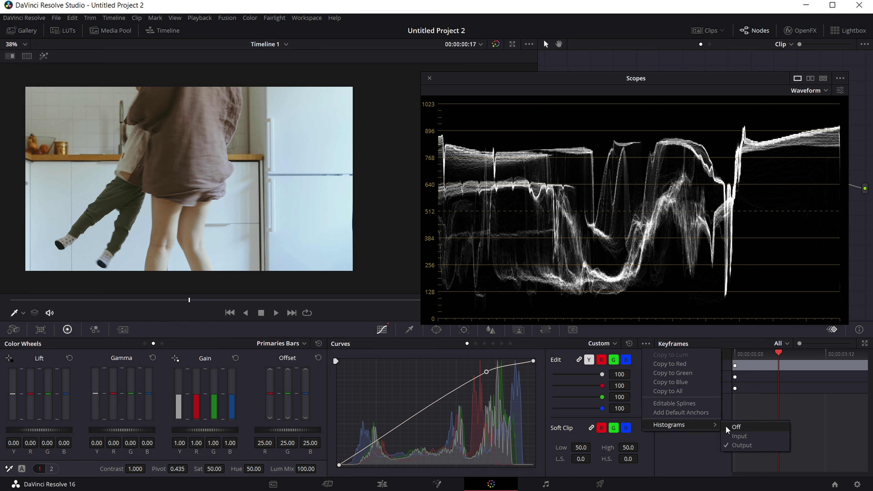
click(733, 427)
drag(487, 372, 487, 372)
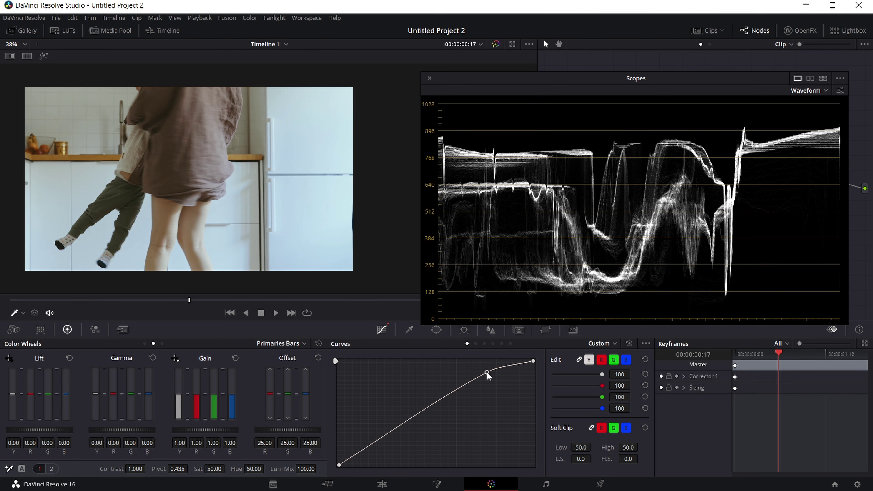
- Show a histogram behind the curve again, then test the curve point darker and brighter
click(646, 344)
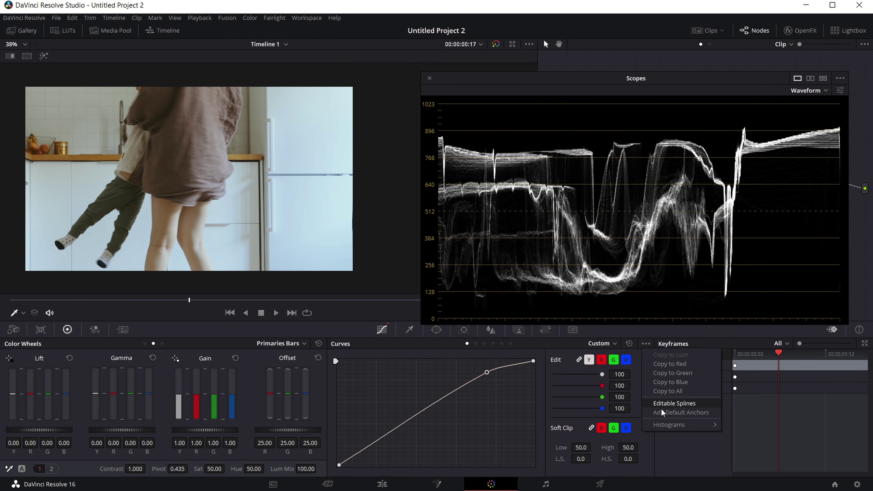
mouse_move(678, 426)
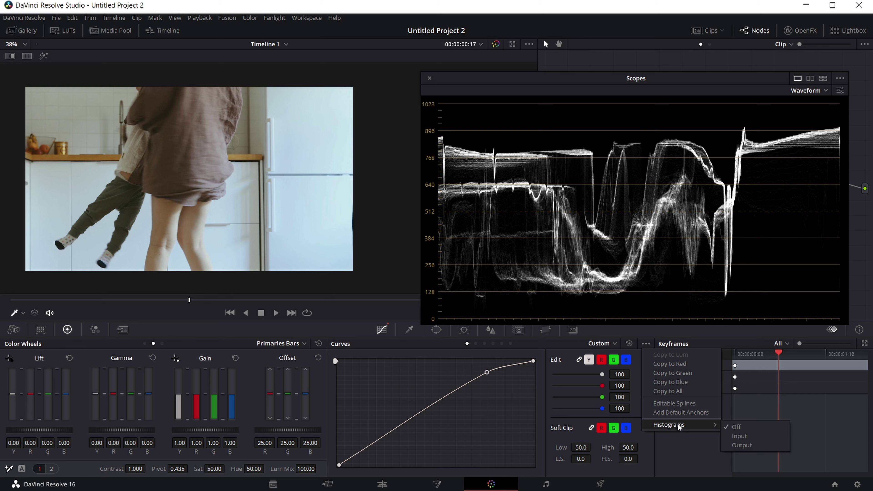
click(740, 445)
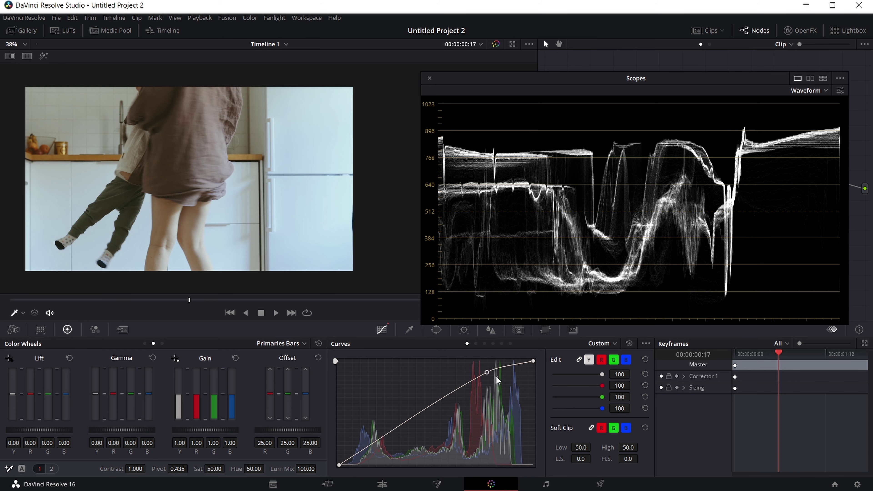
drag(486, 372, 499, 407)
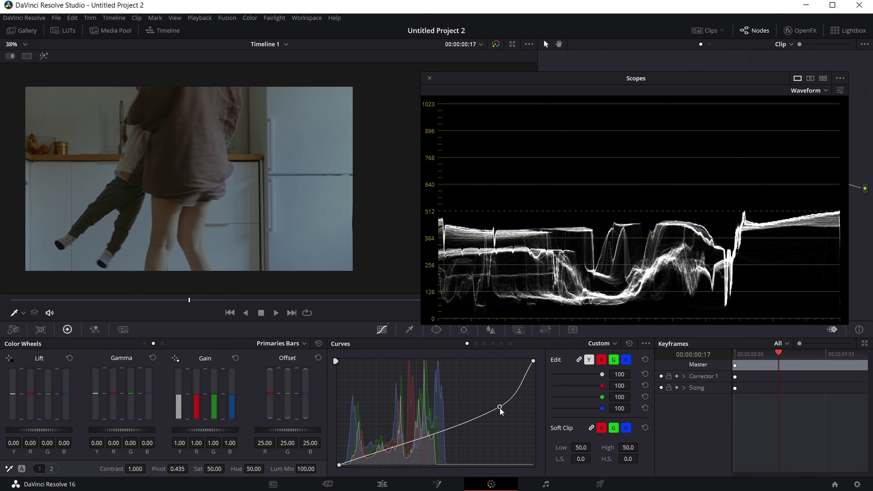
drag(499, 407, 474, 384)
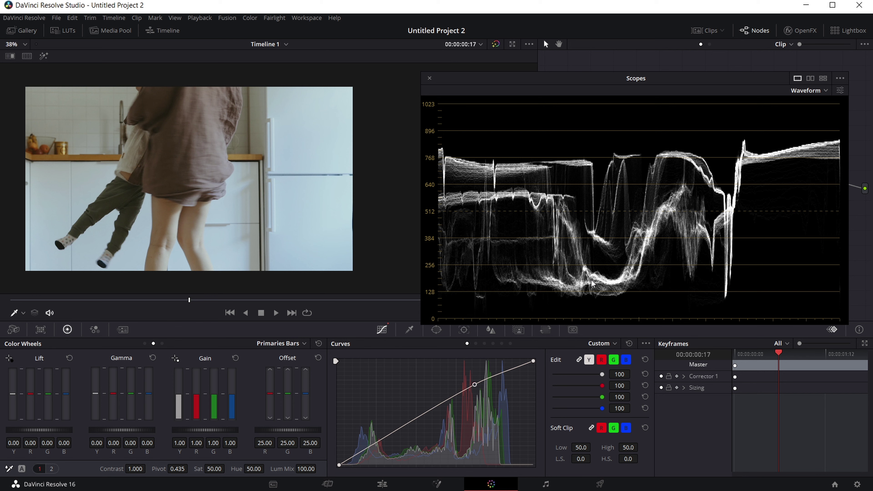
- Change the curve's histogram display and return the point to the straight diagonal
click(643, 345)
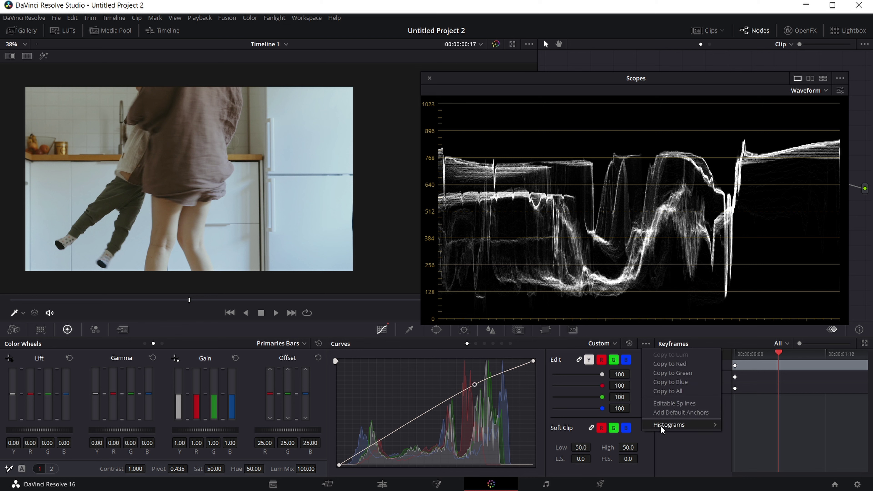
click(739, 437)
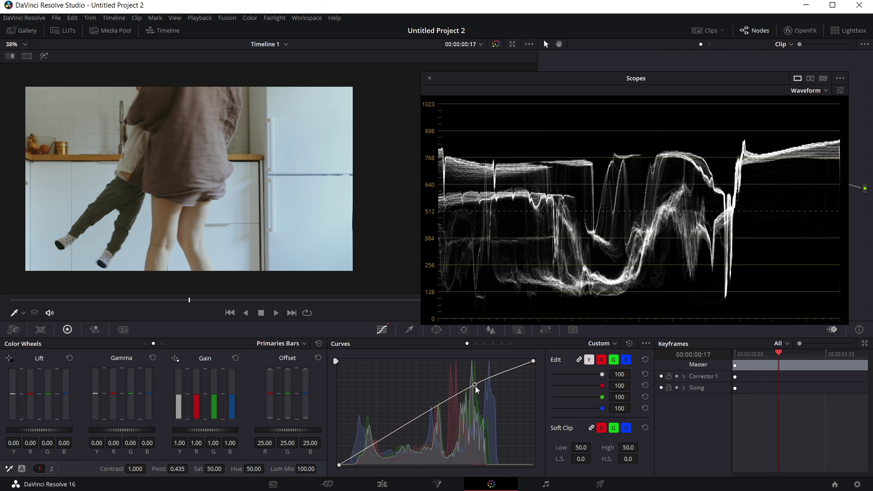
mouse_move(474, 385)
mouse_down()
mouse_move(403, 385)
mouse_move(447, 404)
mouse_up()
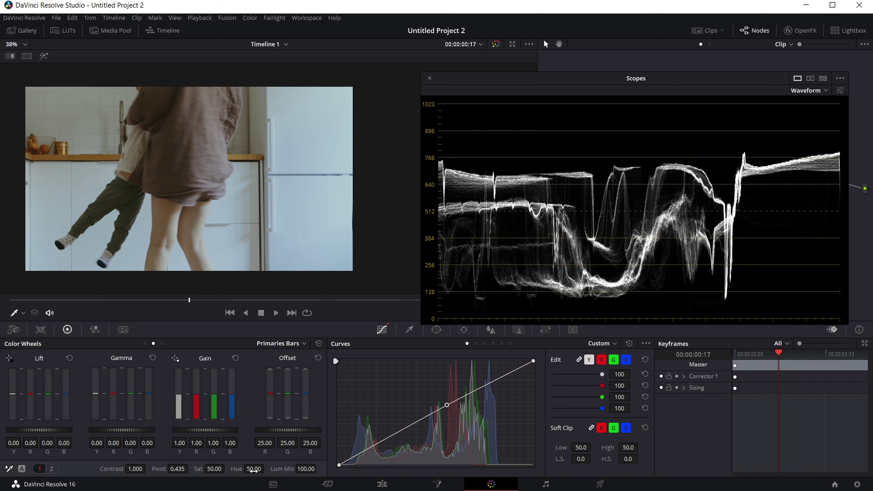
- Raise highlights to 60.50 on page two of primaries and show the Output histogram behind the curve
click(53, 469)
drag(306, 469, 679, 339)
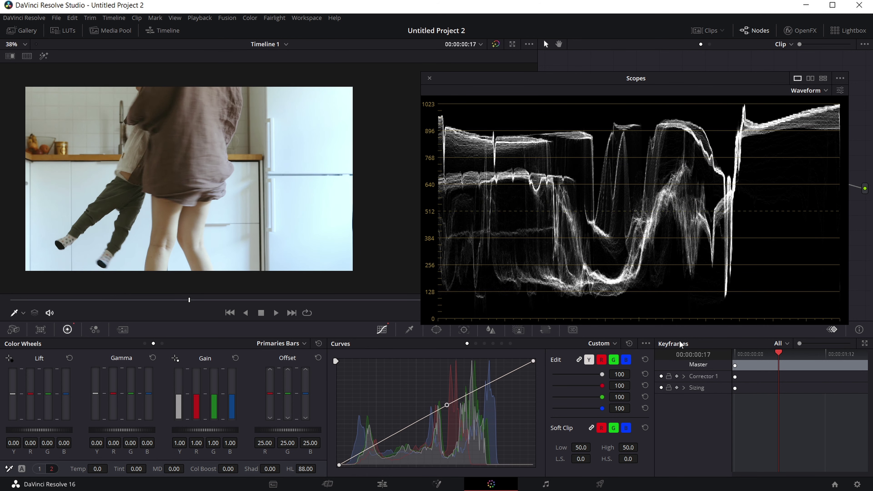
click(645, 344)
mouse_move(684, 426)
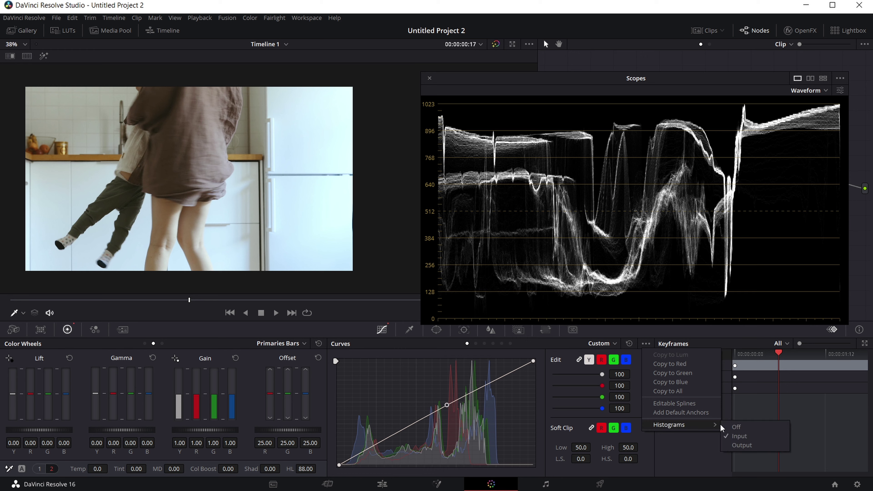
click(739, 444)
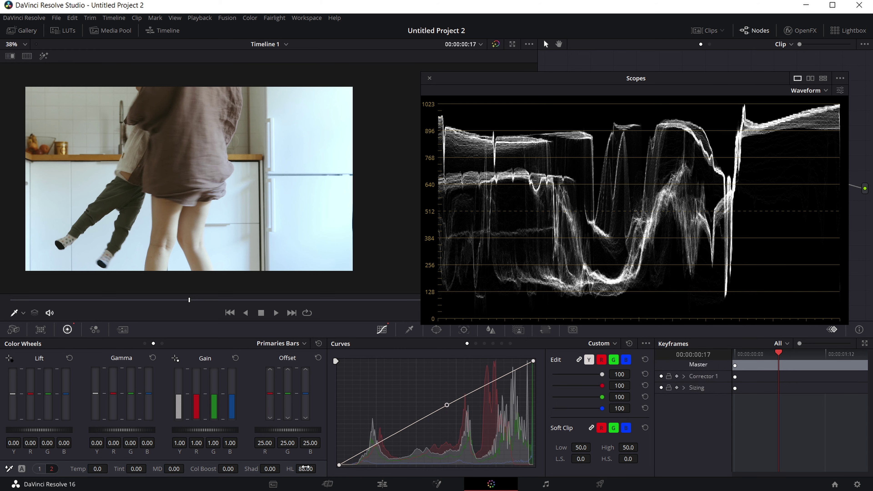
- Set highlights back to 0, reset the curve to a diagonal, and raise the Scopes window slightly
drag(305, 467, 287, 468)
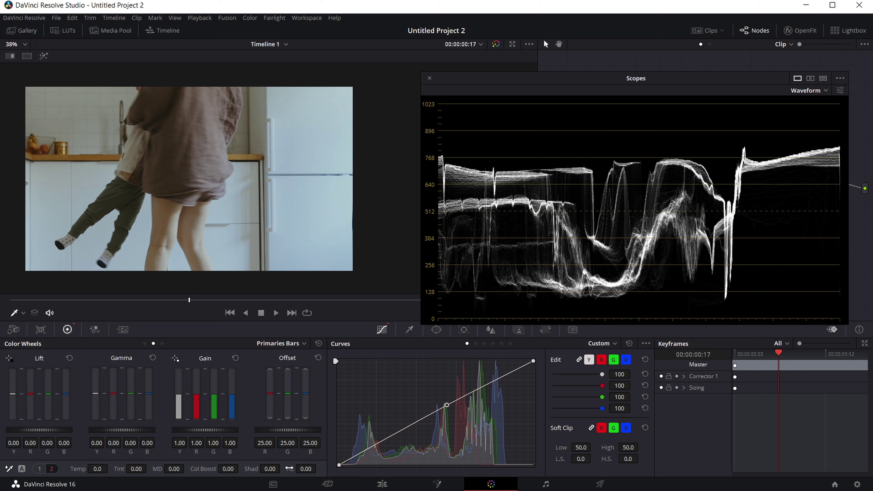
click(644, 359)
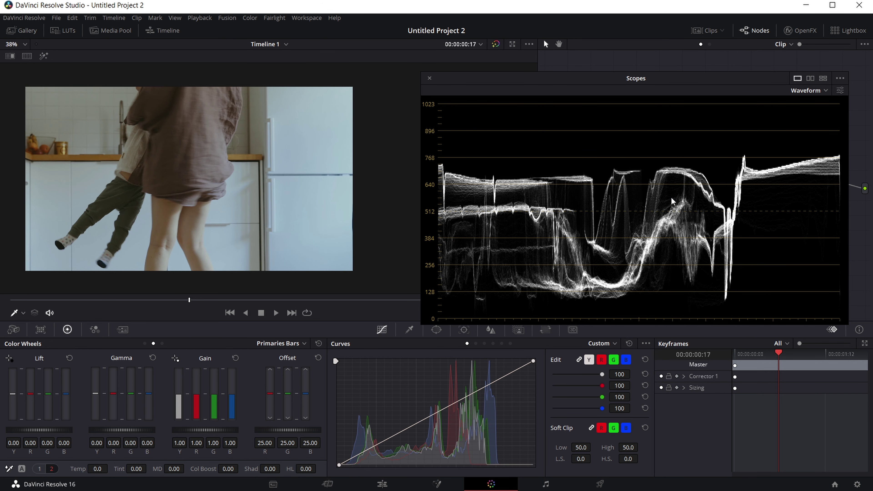
drag(675, 90, 670, 72)
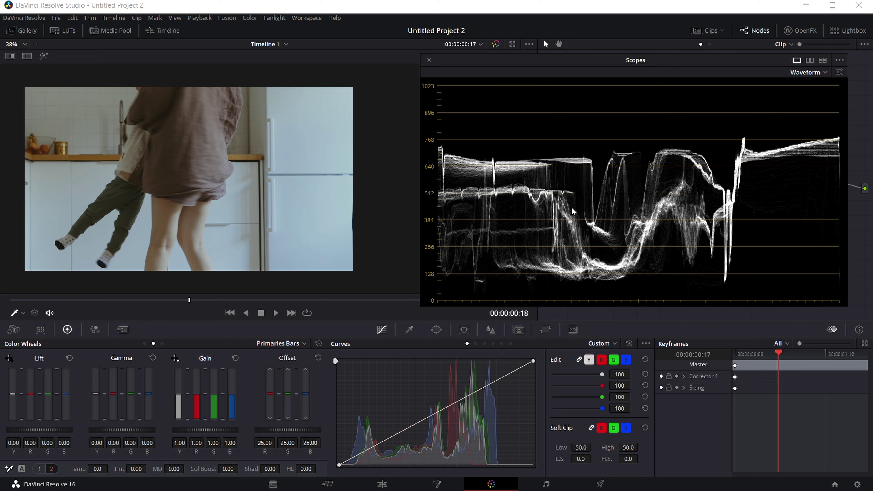
- Test contrast by pulling the white point inward and moving the black point up
mouse_move(533, 361)
mouse_down()
mouse_move(494, 360)
mouse_move(503, 361)
mouse_up()
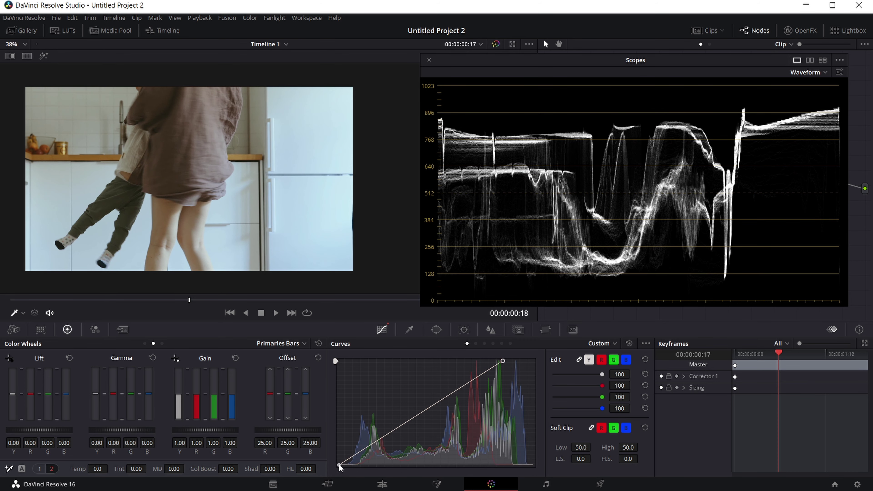
drag(339, 465, 384, 425)
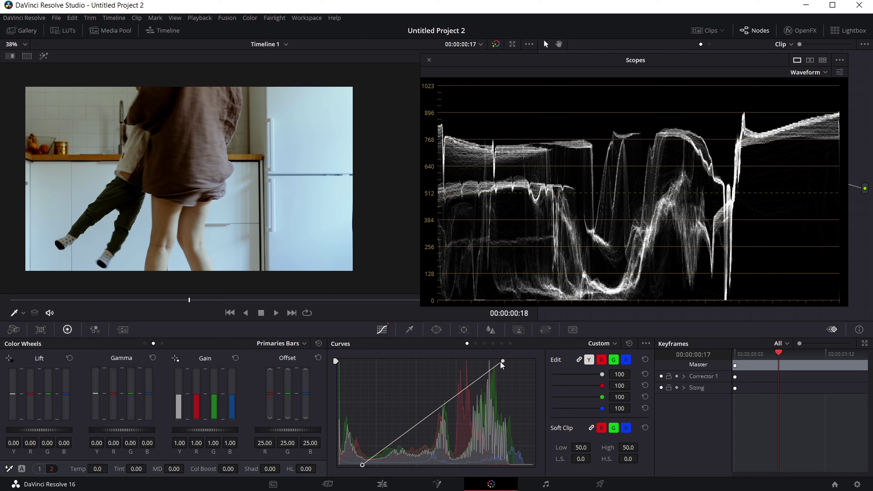
drag(502, 361, 478, 361)
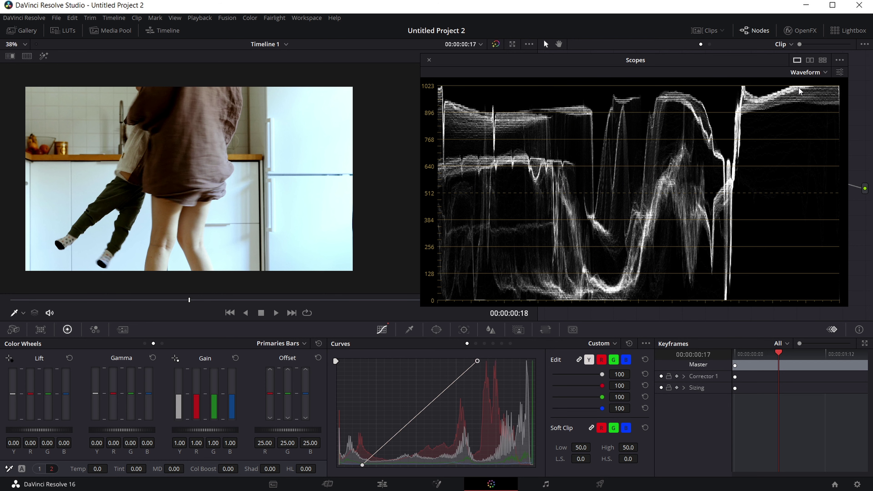
drag(470, 364, 471, 362)
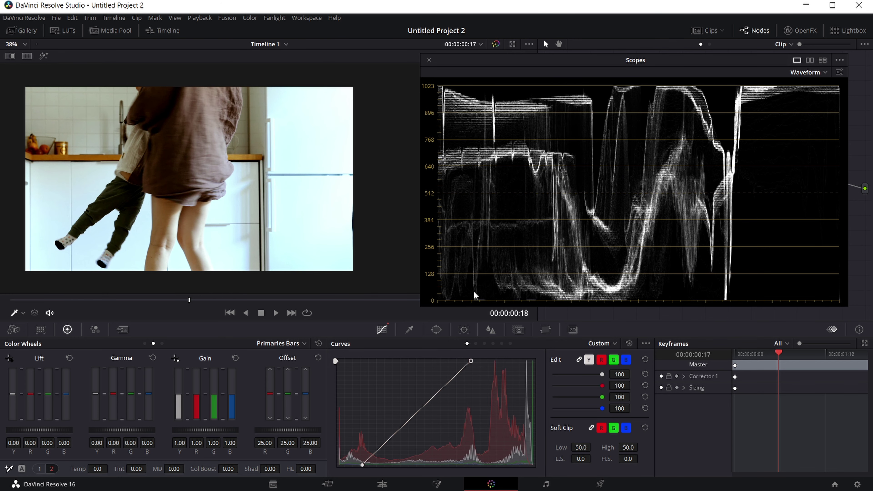
- Ease the white point back, lift a new midpoint, and return the black point to the corner
drag(471, 361, 458, 362)
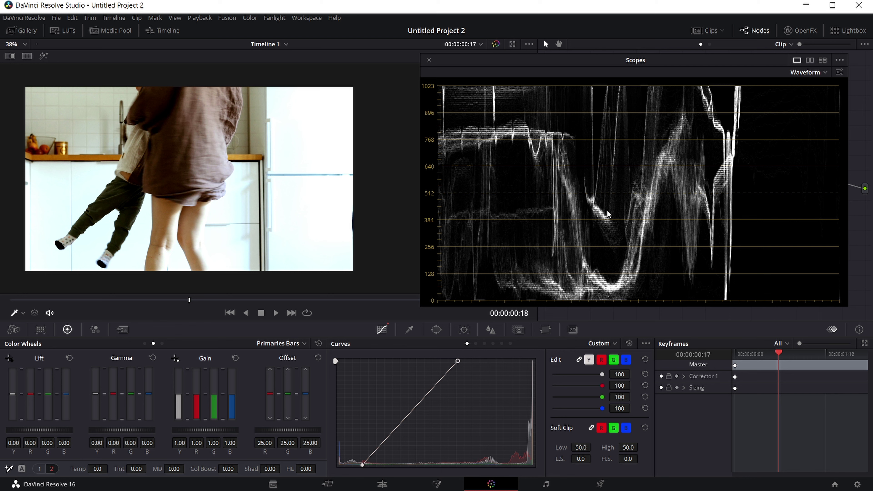
drag(459, 361, 542, 361)
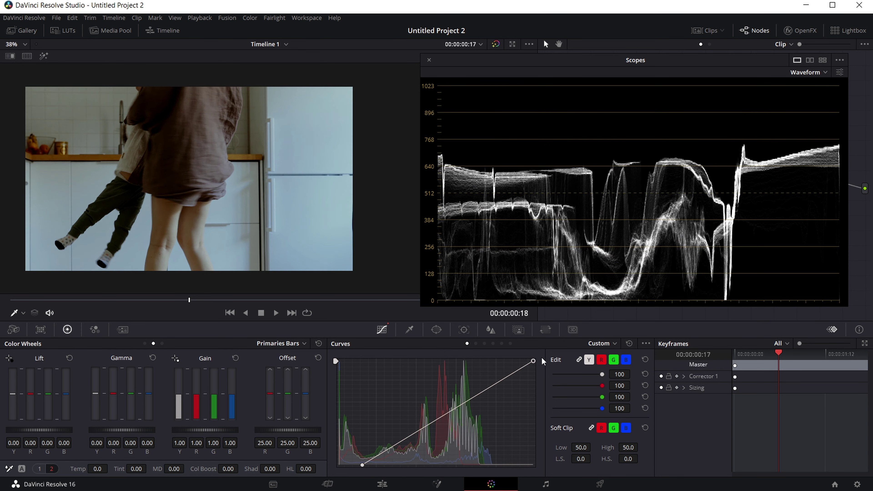
drag(476, 397, 470, 388)
drag(361, 465, 330, 470)
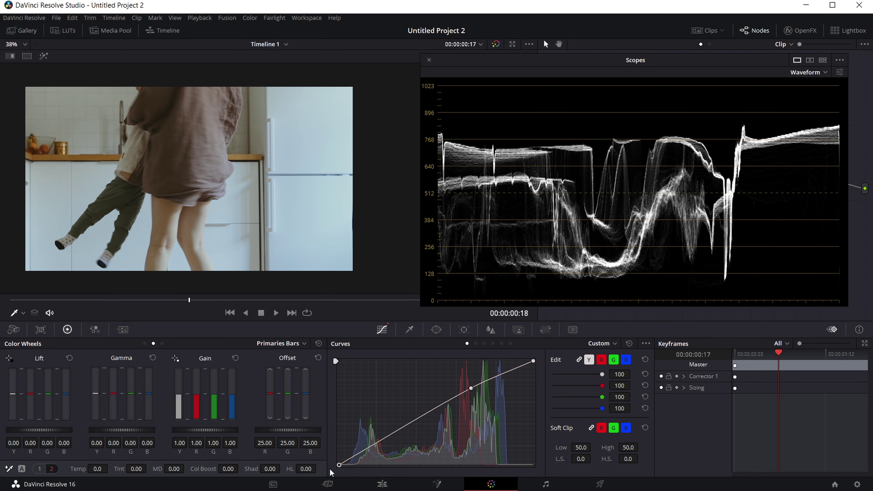
- Reset the curve, add a lifted highlight point, and add a shadow point pulled down
click(629, 344)
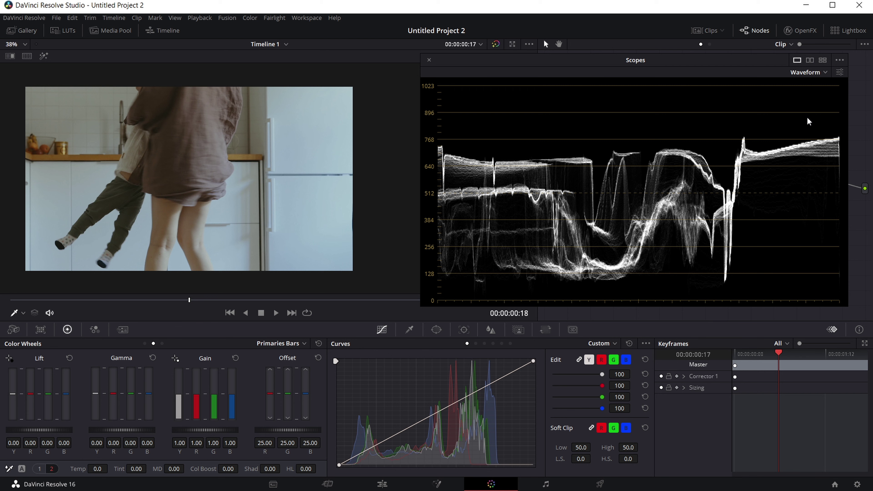
click(495, 379)
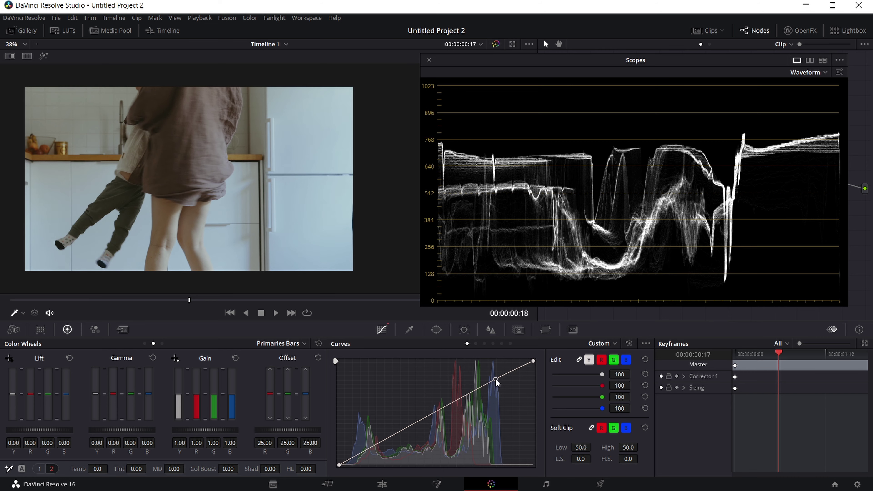
drag(495, 379, 480, 371)
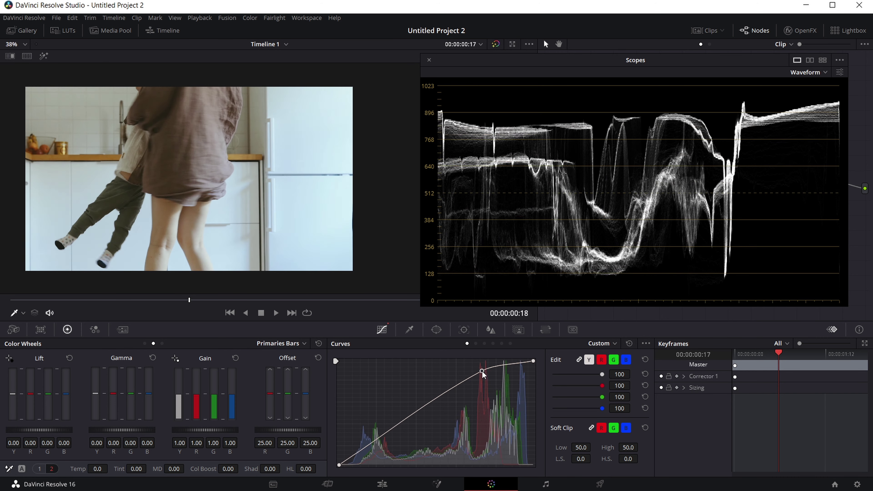
drag(480, 373, 484, 377)
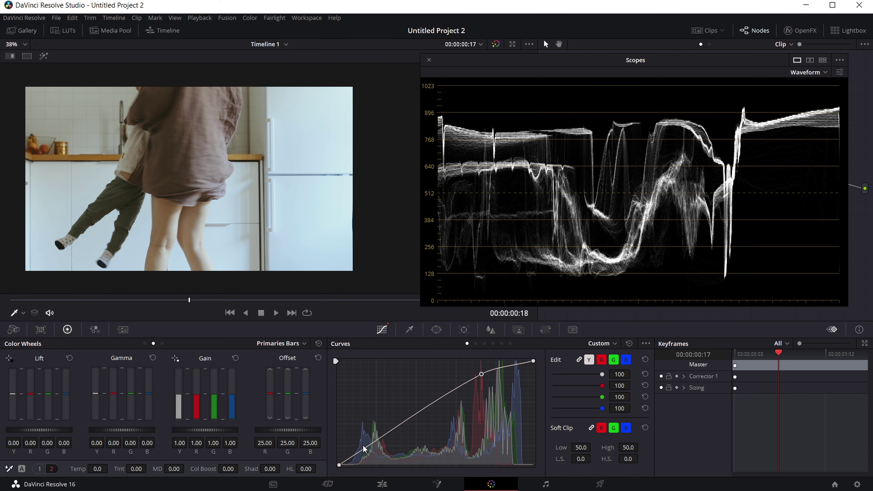
drag(359, 453, 360, 458)
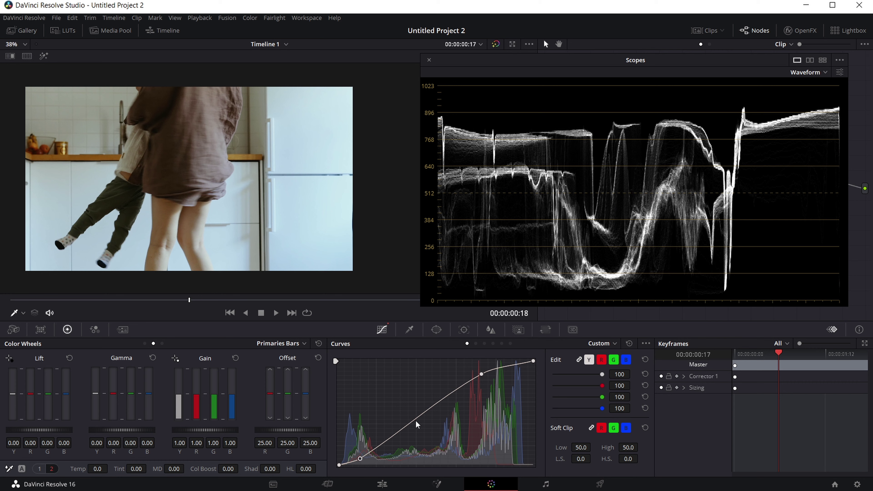
- Add a raised midtone point and fine-tune highlight, midtone and shadow points for brighter contrast
drag(415, 420, 418, 407)
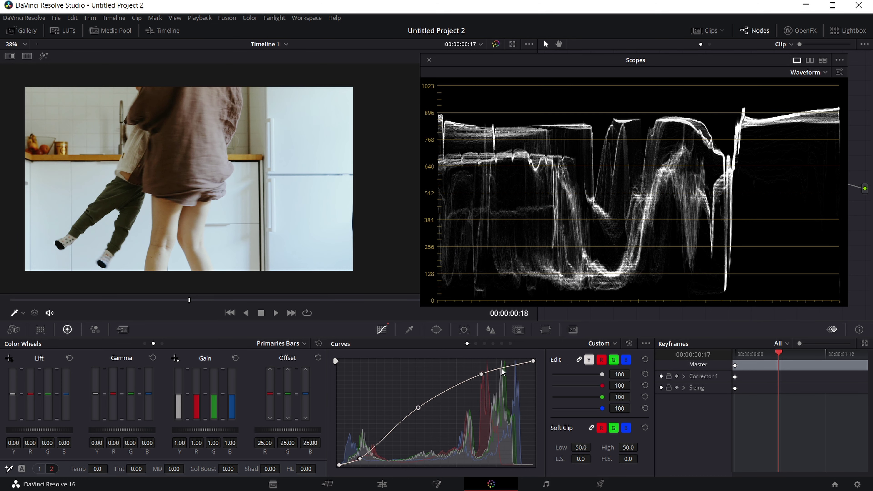
drag(482, 373, 483, 371)
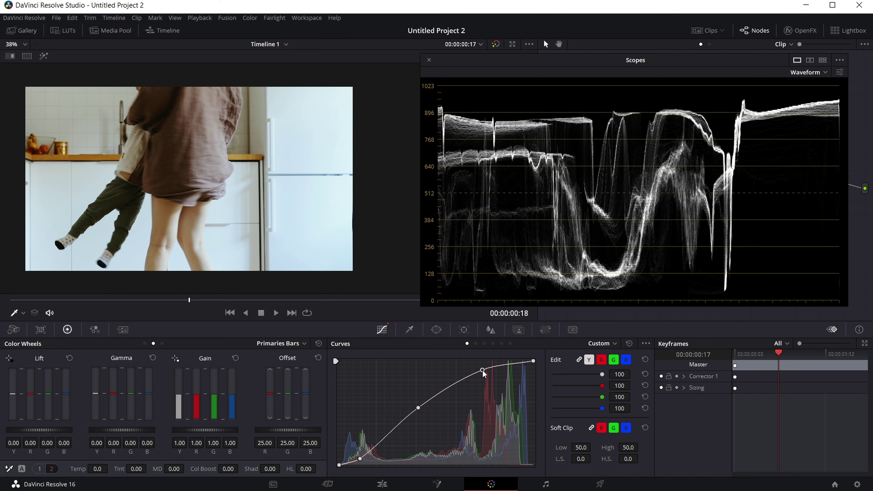
drag(483, 371, 485, 374)
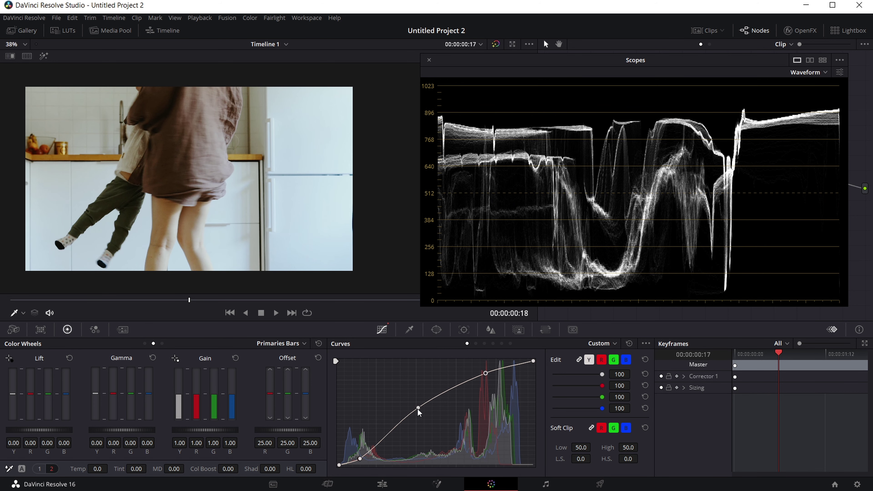
mouse_move(418, 407)
mouse_down()
mouse_move(424, 417)
mouse_move(417, 412)
mouse_up()
drag(486, 373, 487, 379)
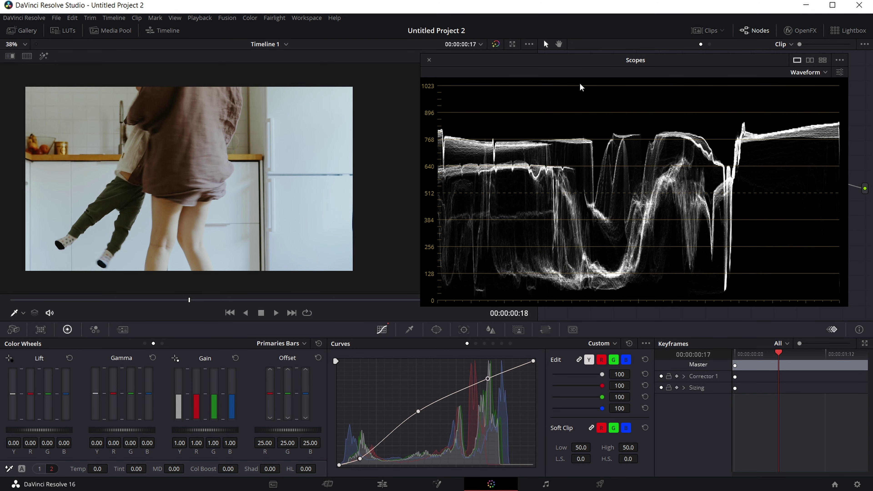
drag(488, 378, 482, 372)
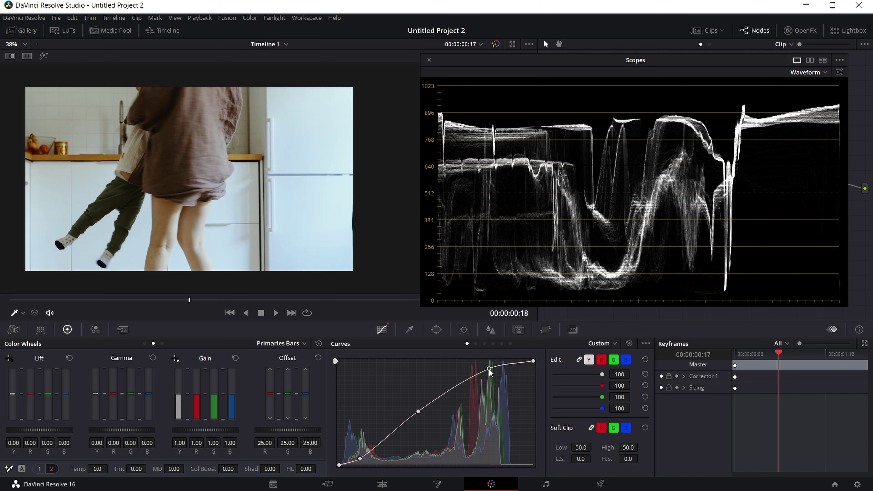
drag(415, 416, 414, 405)
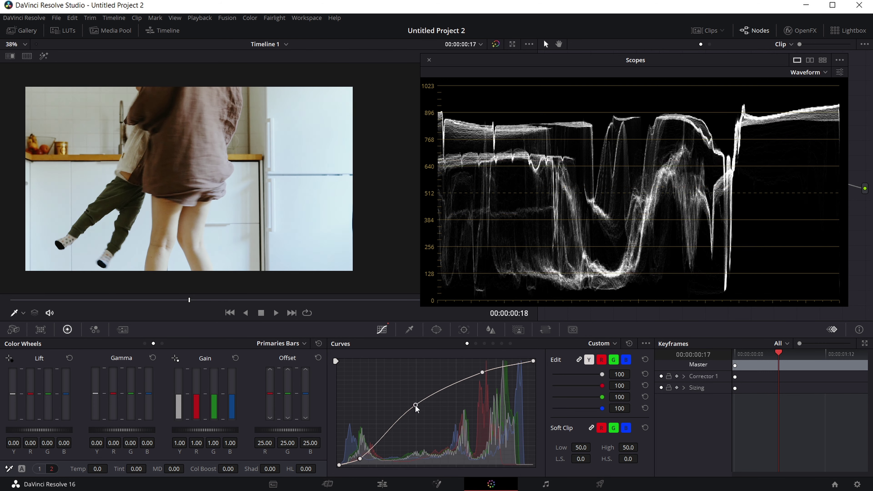
drag(357, 460, 358, 462)
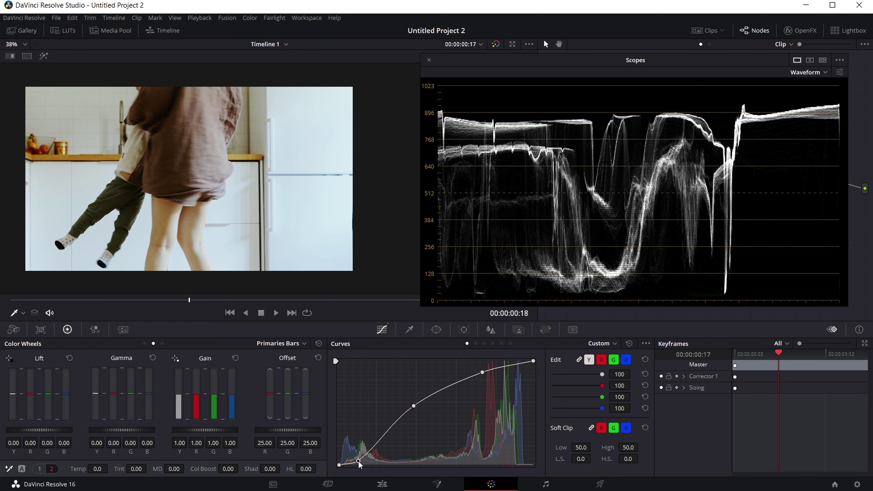
click(840, 72)
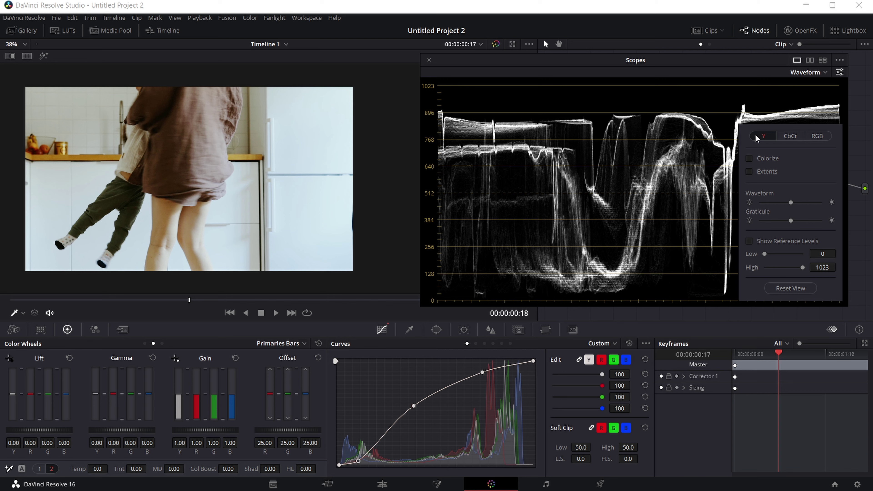
- Switch the waveform to colourised RGB and split the scopes into waveform and vectorscope side by side
click(817, 136)
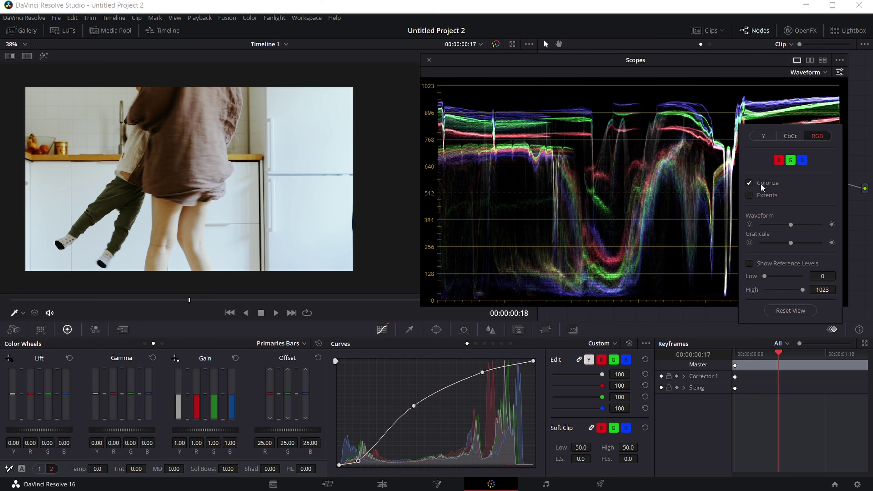
click(768, 73)
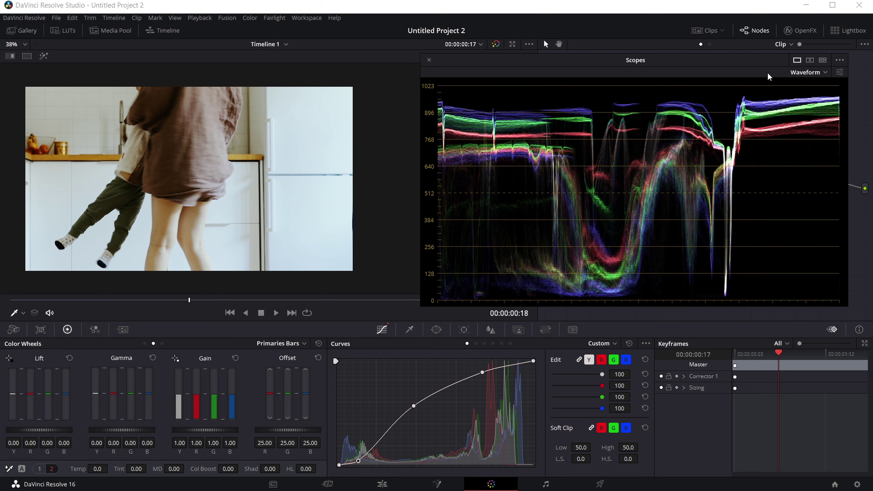
click(810, 61)
- Show the RGB parade in the second scope, then return to a single large waveform
click(820, 71)
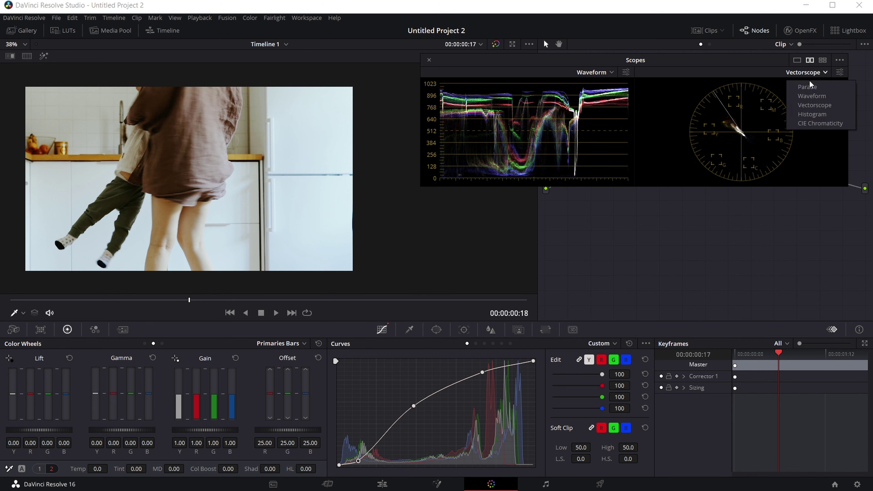
click(808, 88)
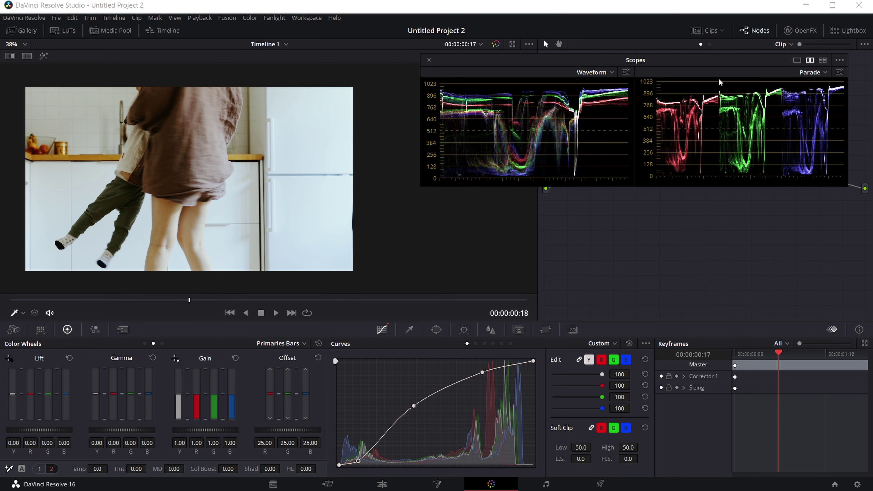
click(797, 61)
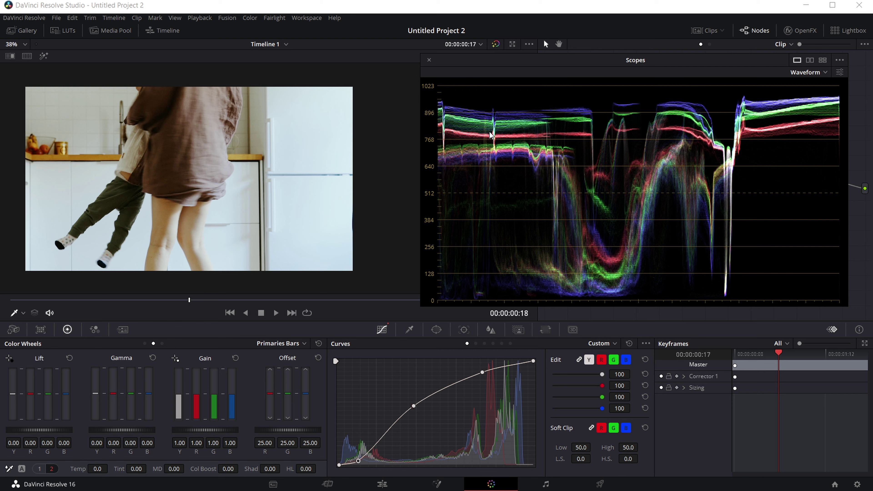
- Lower the curve's middle and upper points to darken the clip, then switch to Primaries Wheels
drag(413, 406, 413, 414)
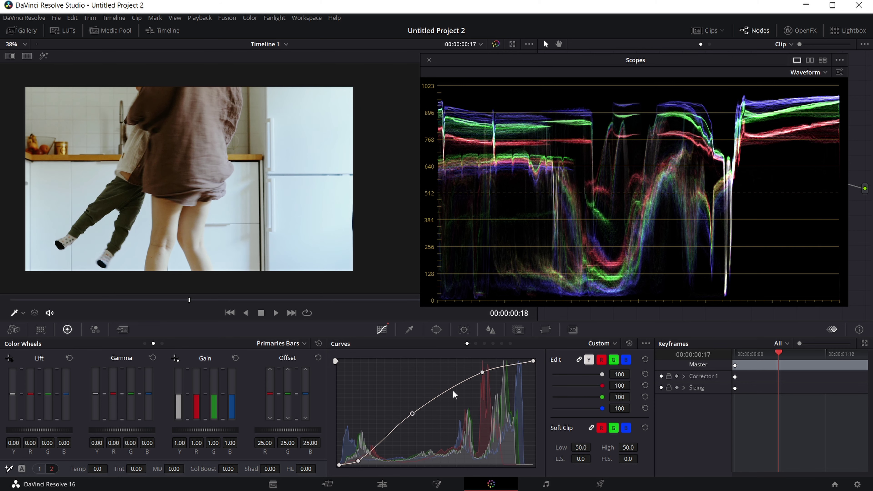
drag(482, 372, 481, 376)
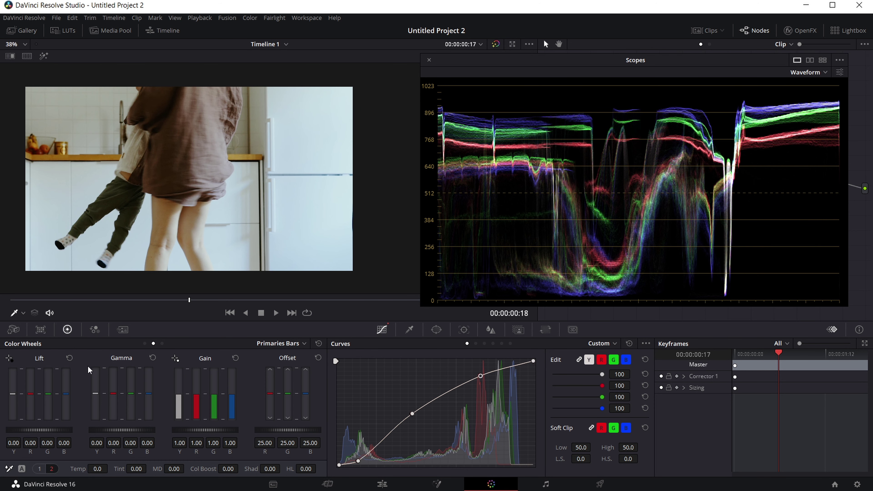
click(144, 343)
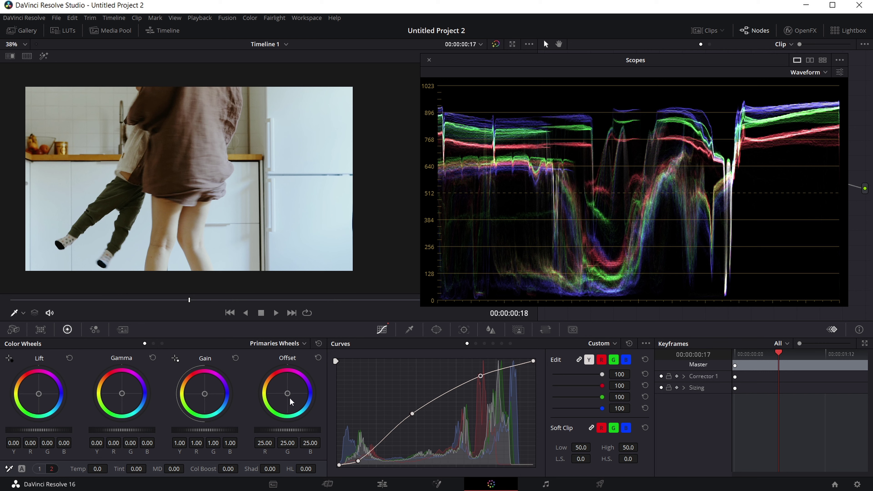
- Warm Offset to 25.60/24.80/23.84 and tint Gain slightly red to R 1.02, B 0.96
drag(288, 397, 284, 391)
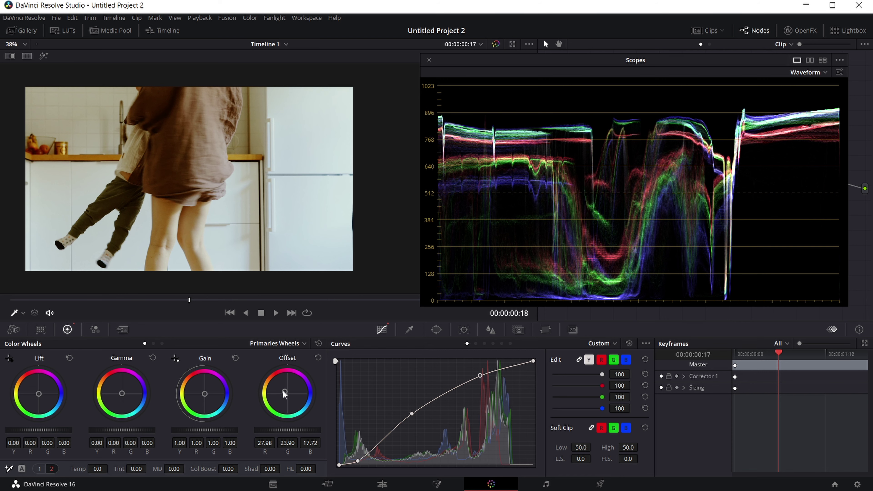
drag(285, 394, 292, 399)
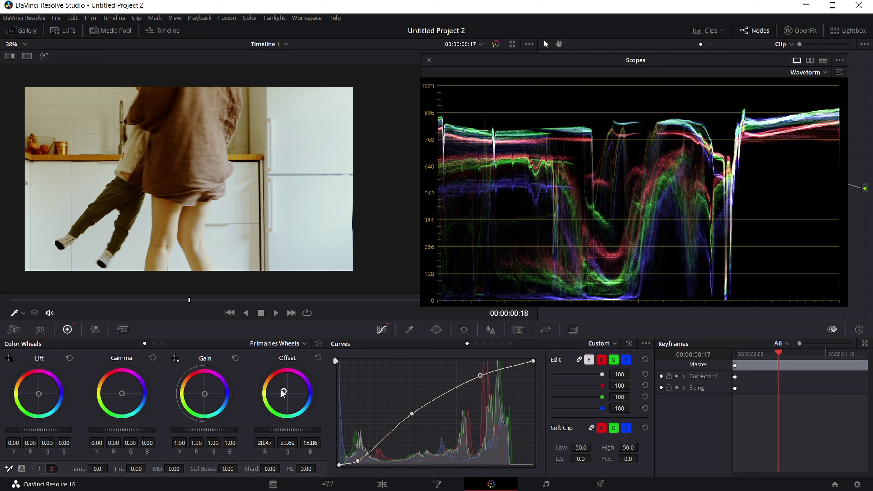
drag(285, 395, 286, 394)
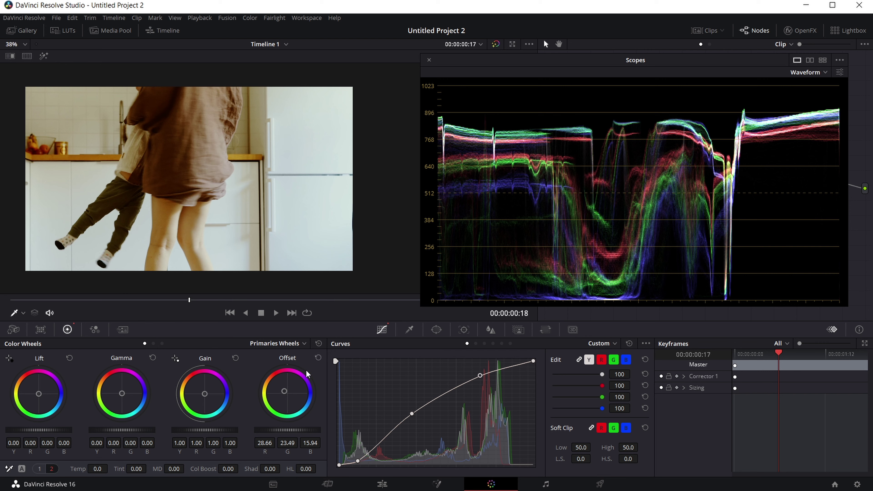
drag(285, 392, 286, 392)
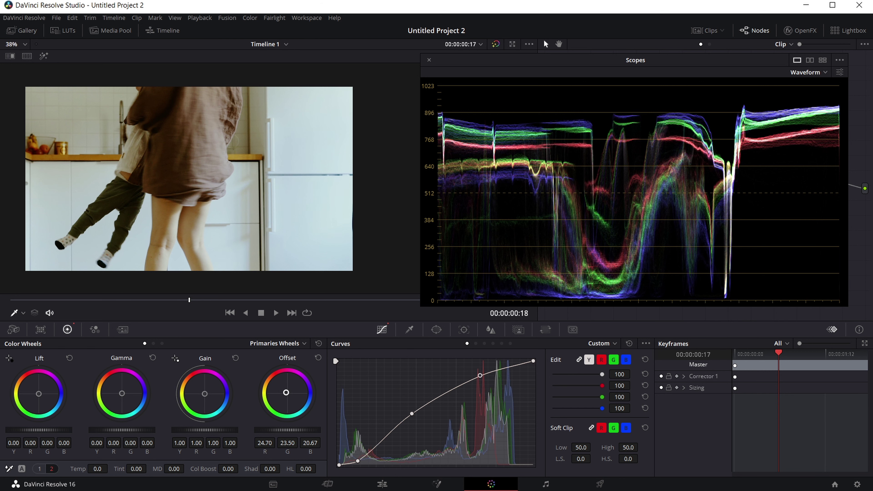
drag(286, 392, 286, 393)
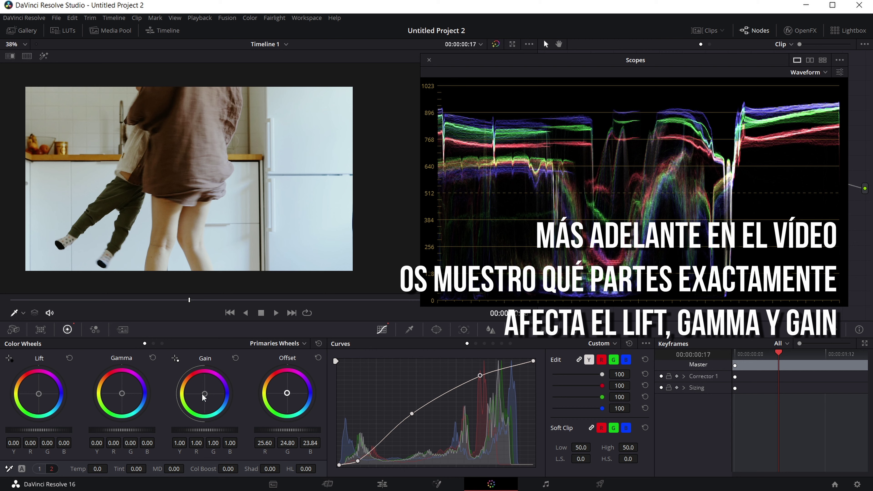
drag(204, 398, 201, 396)
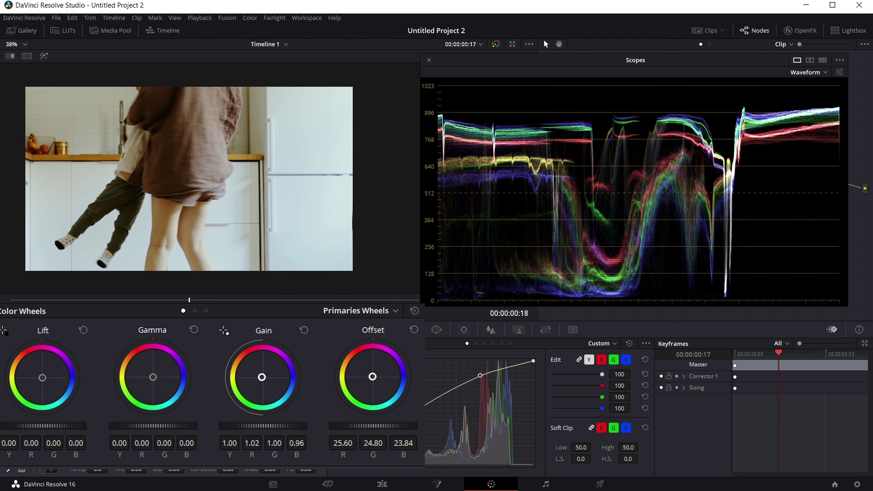
- Push Gain warmer to R 1.09, G 0.98, B 0.91 and move Scopes down to reveal the node graph
drag(262, 377, 259, 375)
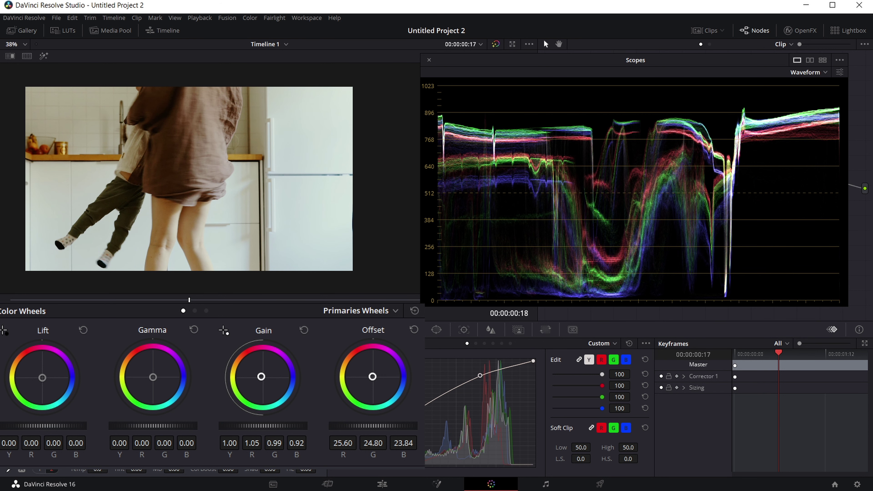
drag(262, 377, 263, 377)
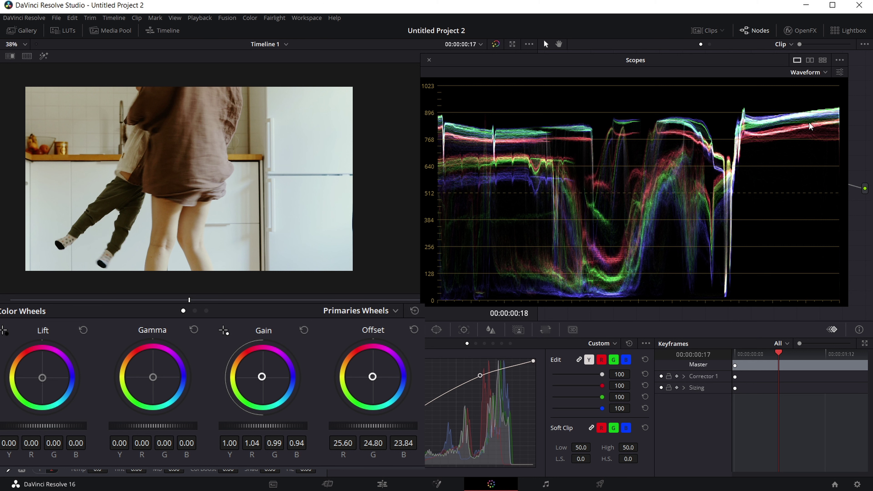
drag(262, 378, 261, 375)
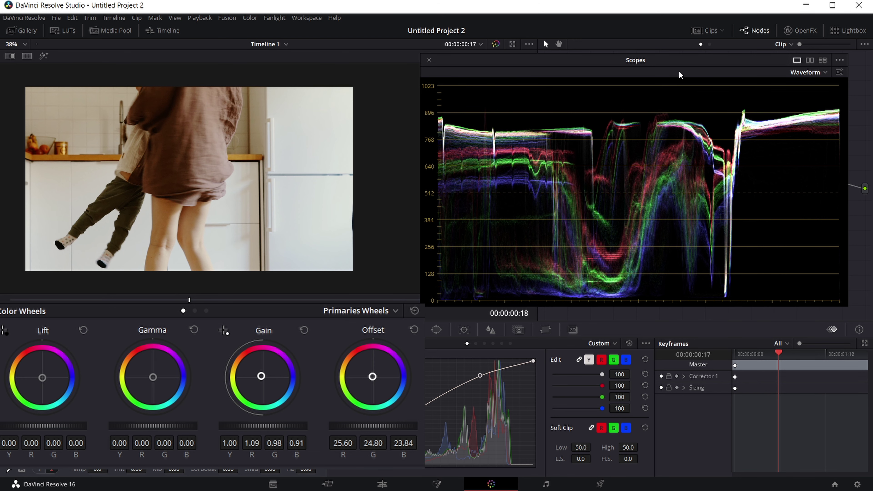
drag(679, 75, 701, 193)
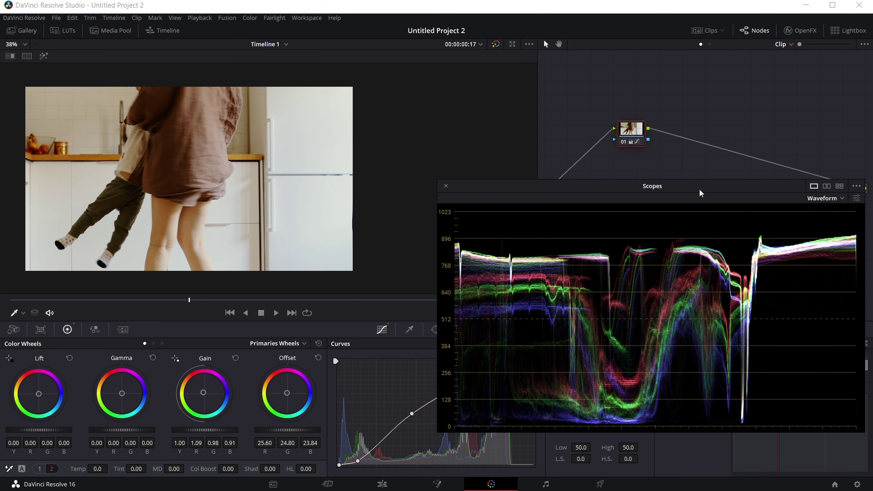
- Compare the grade against the original with Shift+D bypass and reposition the Scopes window
key(shift+d)
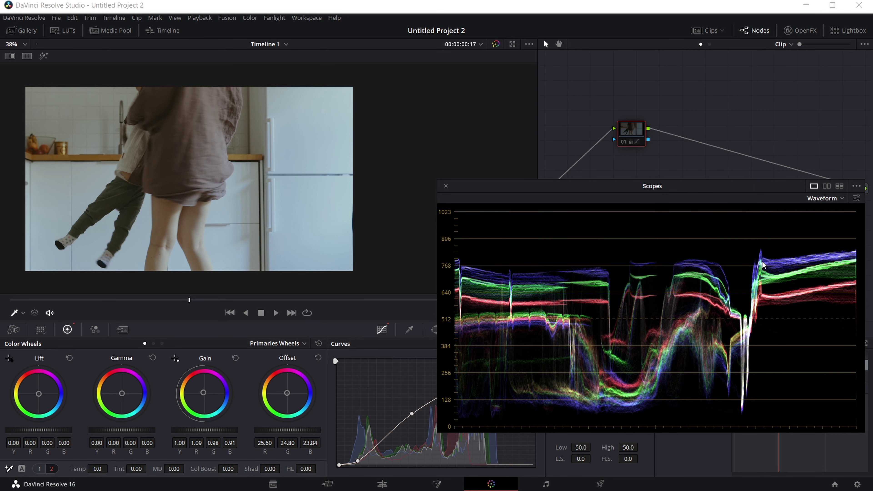
key(shift+d)
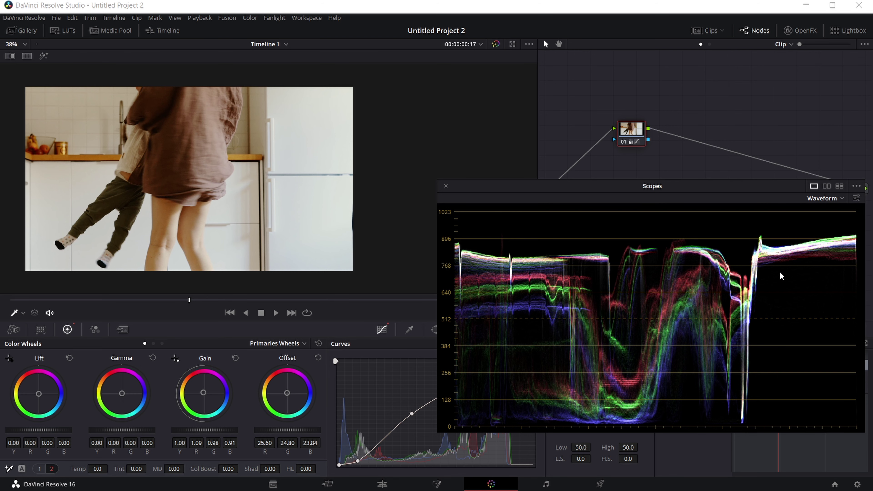
drag(691, 187, 692, 174)
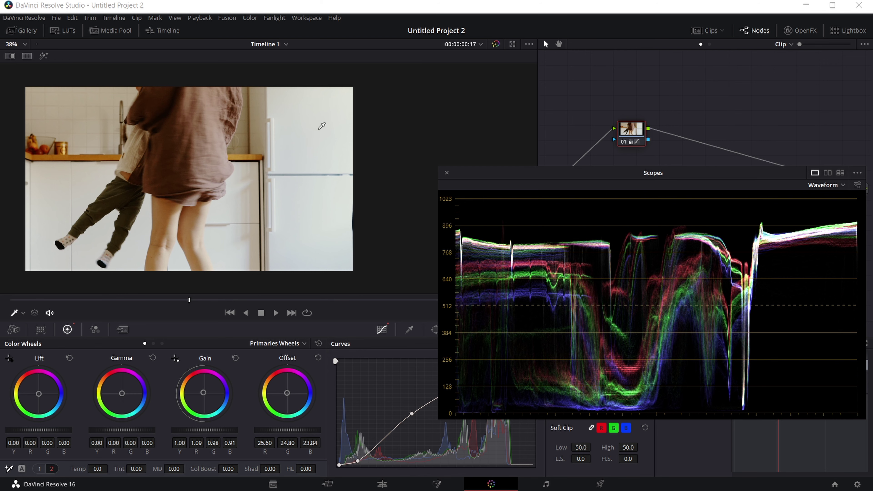
click(319, 137)
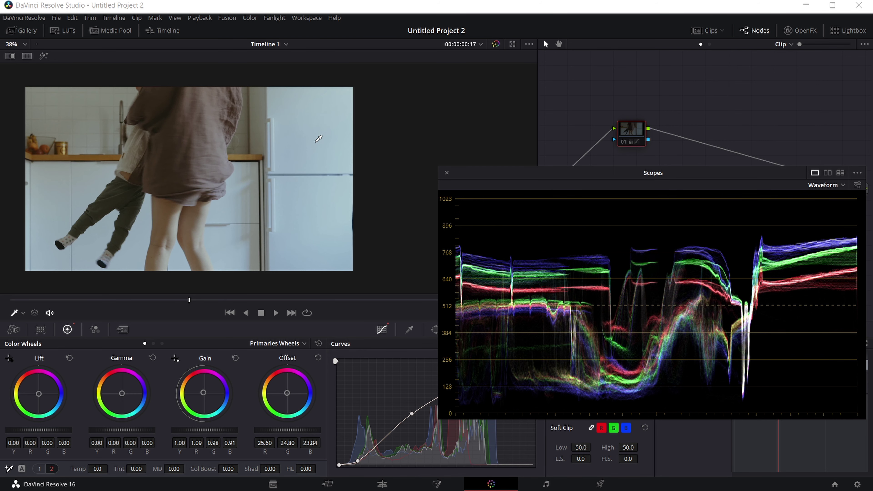
drag(514, 176, 513, 120)
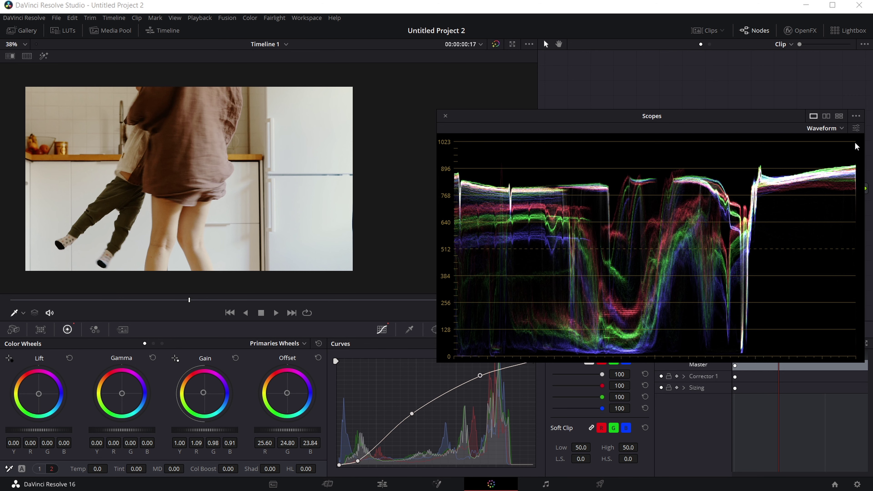
drag(531, 123, 522, 124)
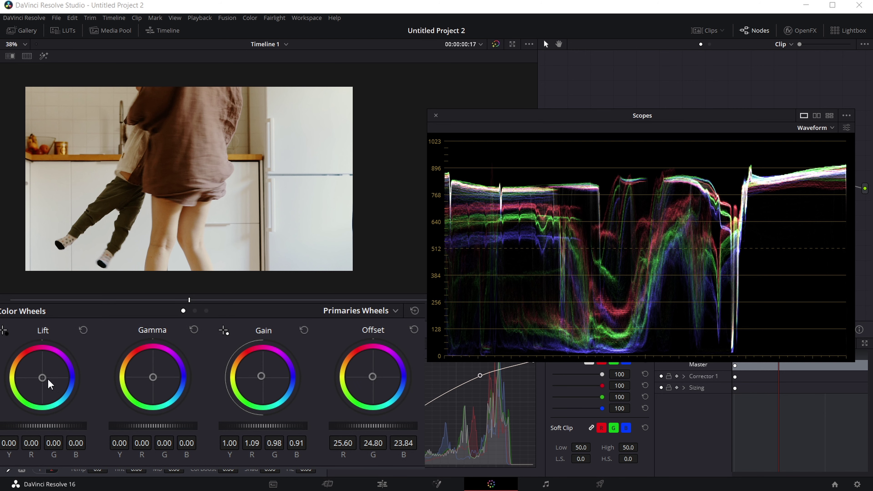
- Nudge Lift toward blue to R -0.02, B 0.02, then compare again and restore the grade
drag(44, 383, 43, 378)
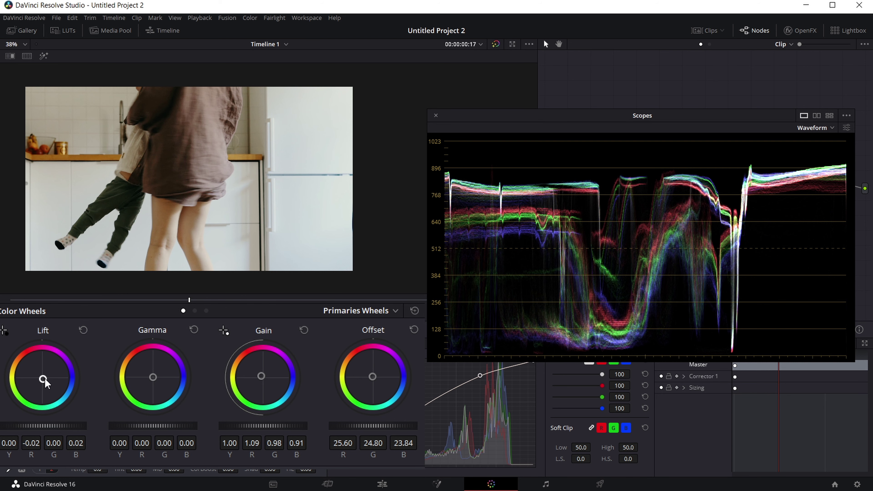
click(319, 126)
mouse_move(500, 116)
mouse_down()
mouse_move(486, 183)
mouse_move(496, 163)
mouse_up()
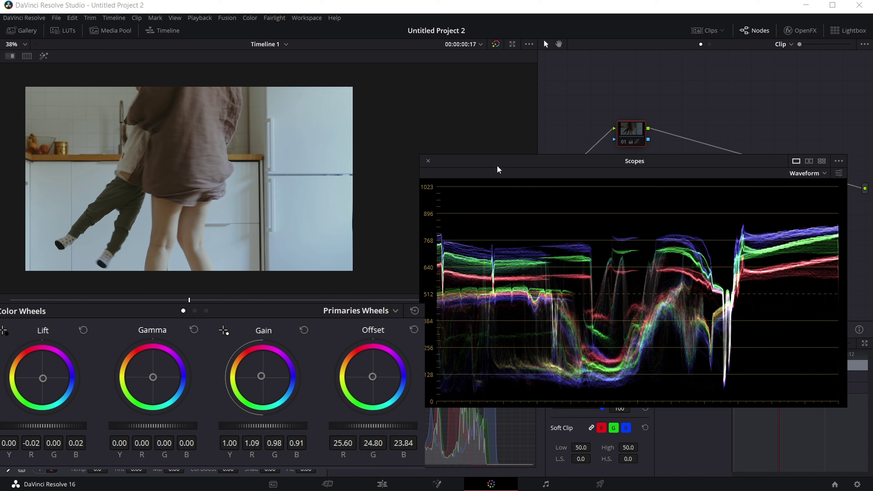
key(shift+d)
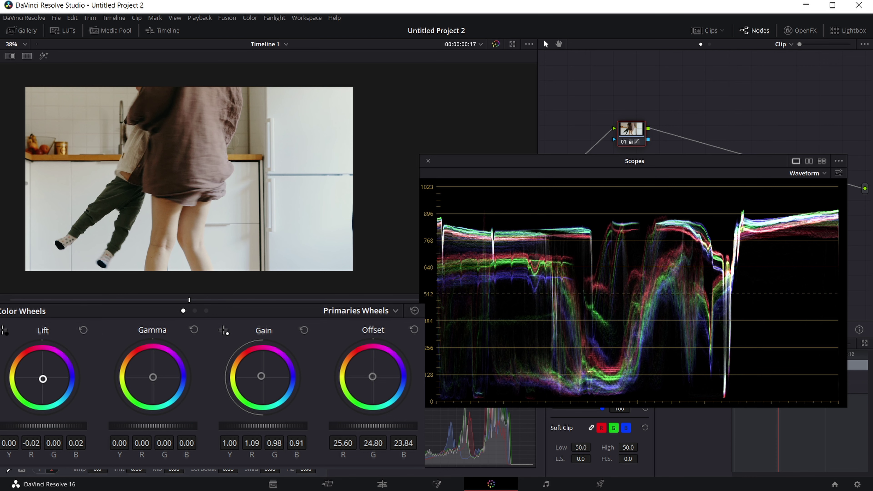
- Nudge Lift toward blue (R -0.03, B 0.03), tweak Gamma balance, and scrub to 00:00:01:05
drag(43, 380, 44, 379)
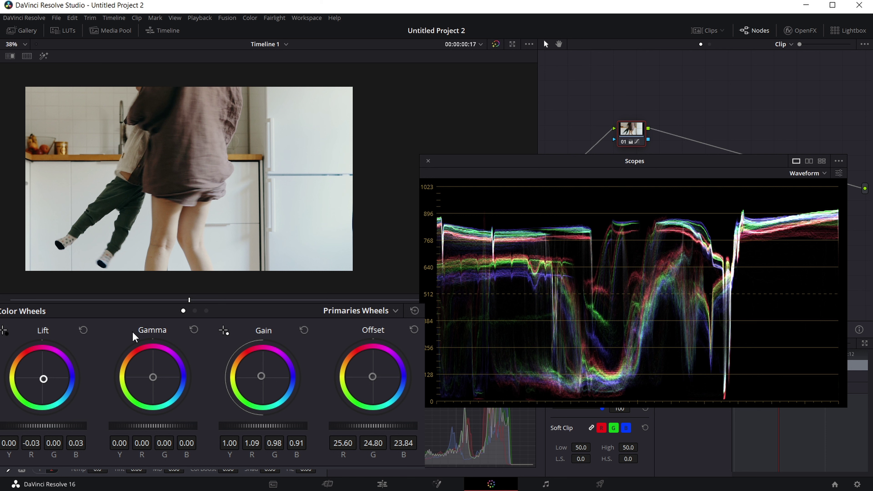
drag(153, 377, 152, 377)
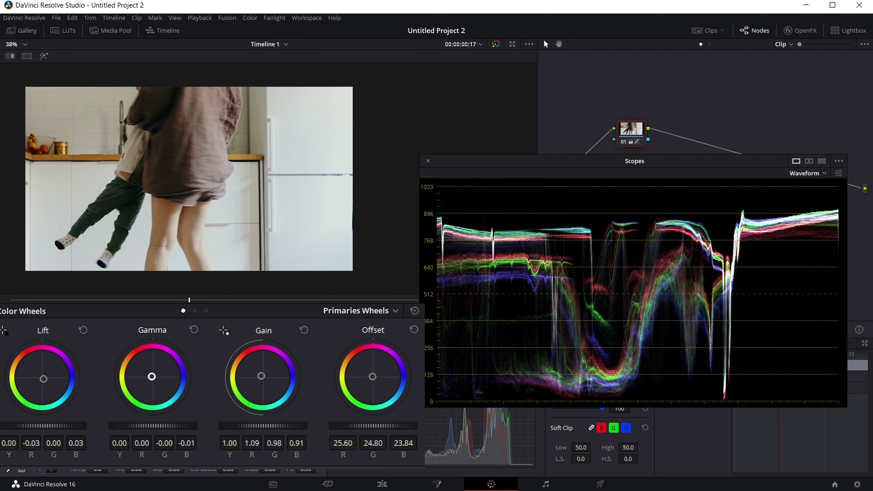
mouse_move(149, 300)
mouse_down()
mouse_move(345, 299)
mouse_move(149, 300)
mouse_move(308, 302)
mouse_up()
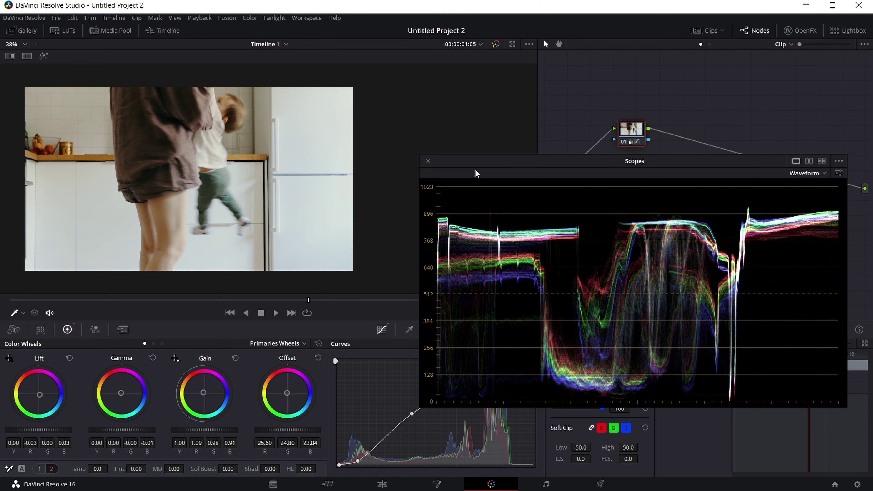
- Reposition the Scopes window, bypass node 01's grade, and add serial node 02 with Alt+S
drag(474, 162, 481, 198)
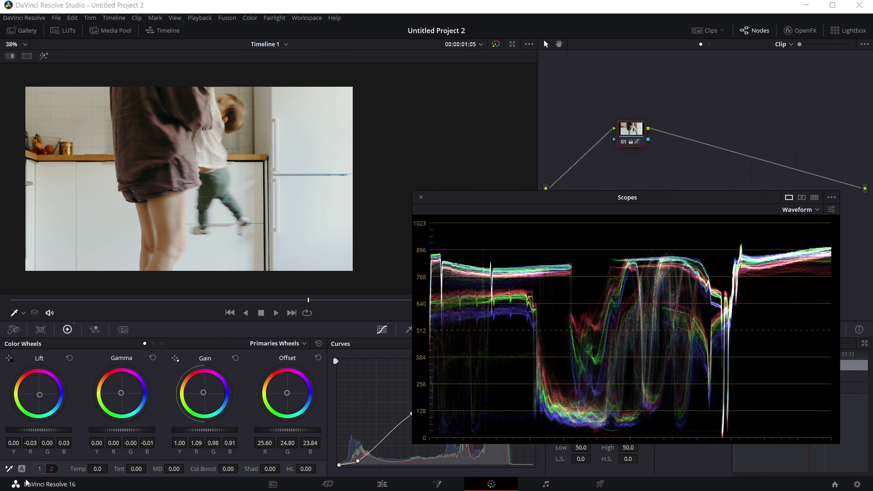
drag(515, 200, 516, 199)
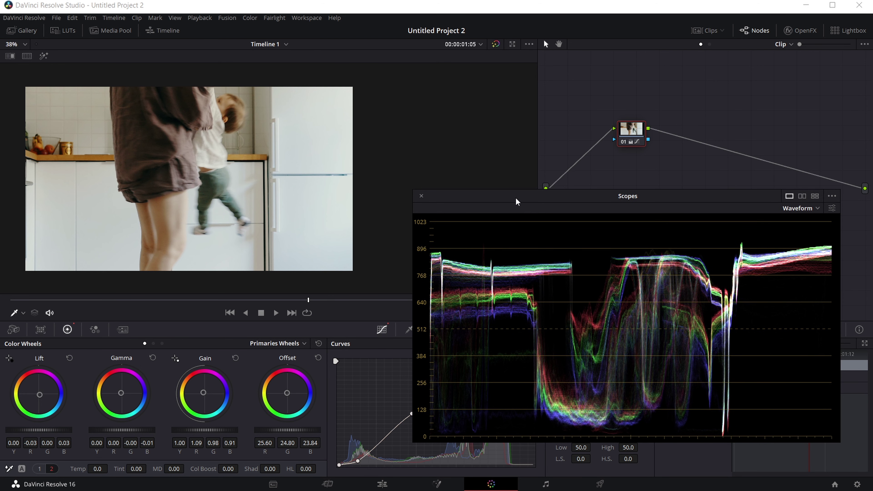
key(ctrl+d)
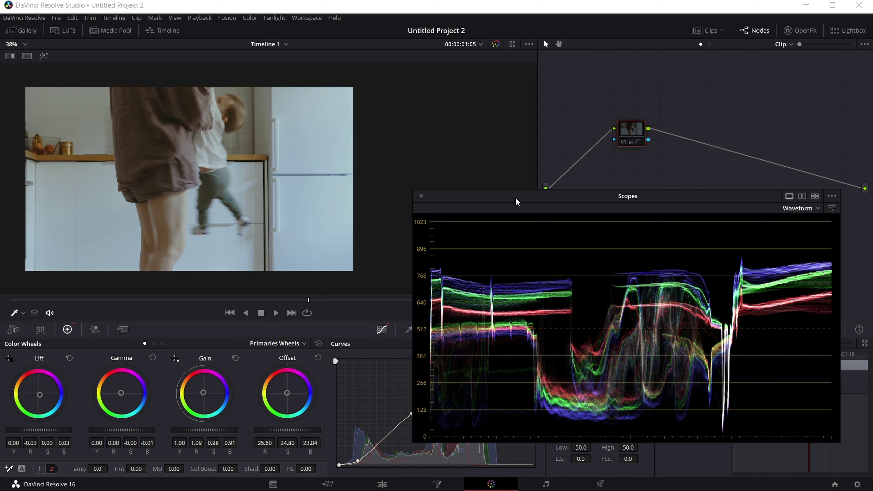
key(alt+s)
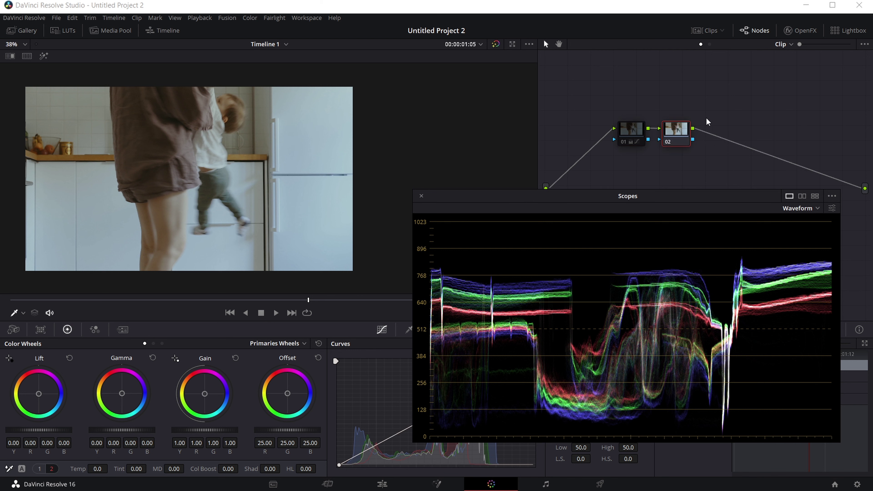
- On node 02, neutralise white balance from the fridge and raise Temp and Tint
drag(673, 130, 692, 126)
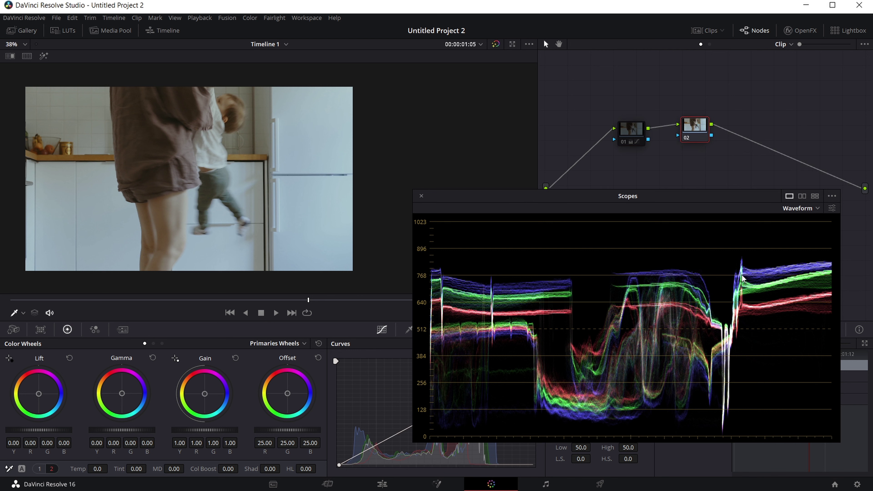
drag(674, 202, 695, 227)
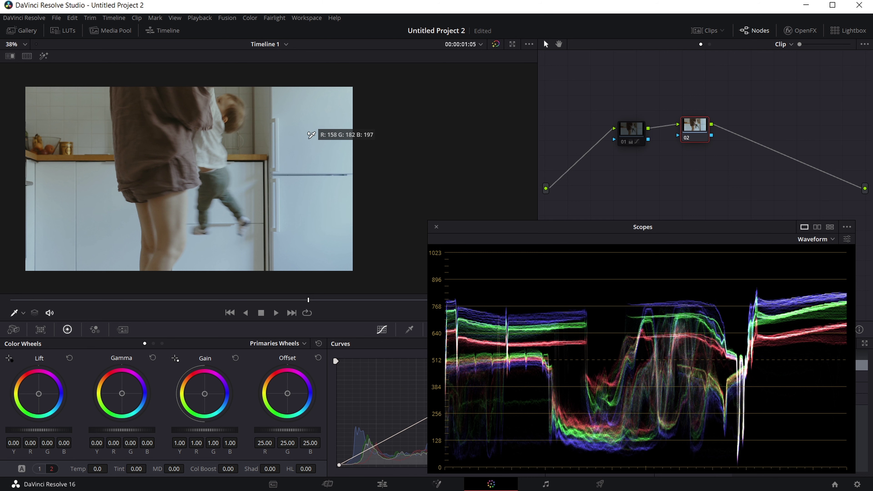
click(307, 123)
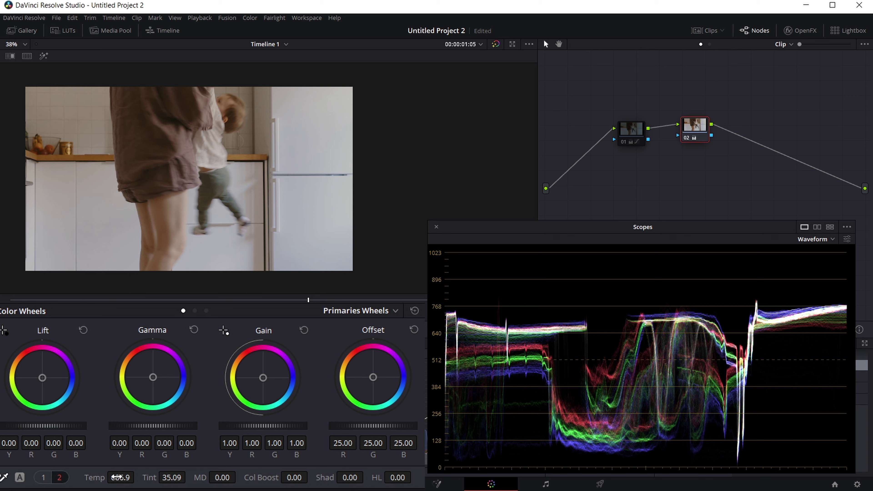
mouse_move(117, 477)
mouse_down()
mouse_move(137, 476)
mouse_move(111, 468)
mouse_up()
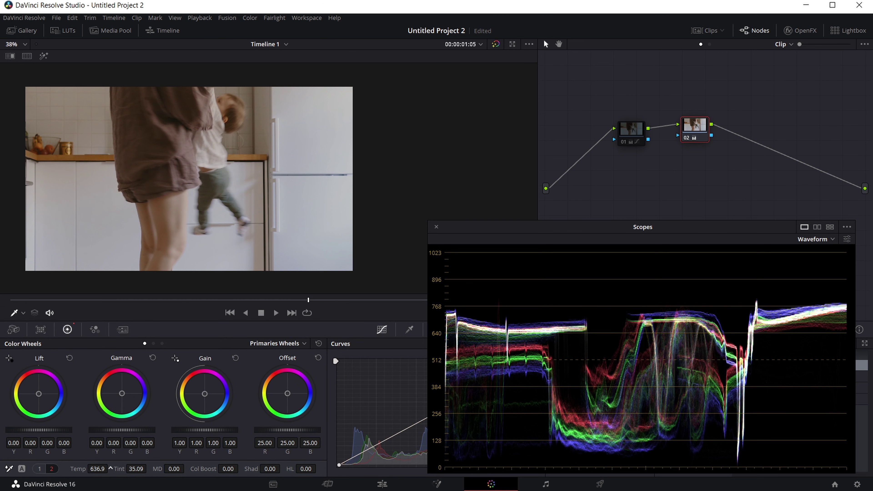
mouse_move(133, 469)
mouse_down()
mouse_move(149, 469)
mouse_move(133, 469)
mouse_up()
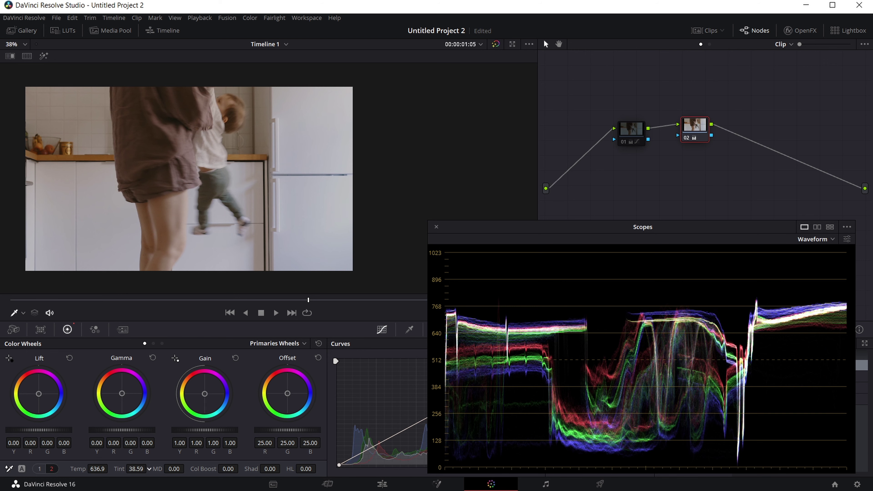
- Select node 01, reset its Custom curve to straight, and switch to the Edit page
drag(692, 130, 708, 128)
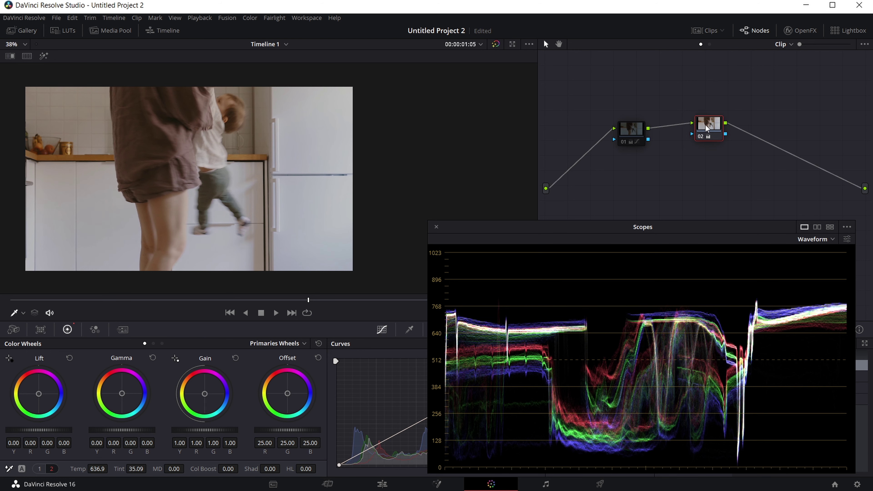
drag(569, 230, 620, 215)
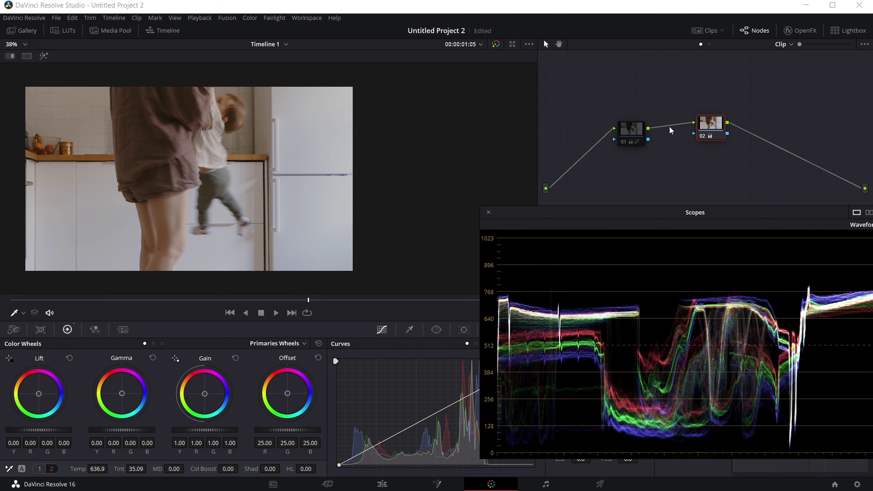
click(632, 132)
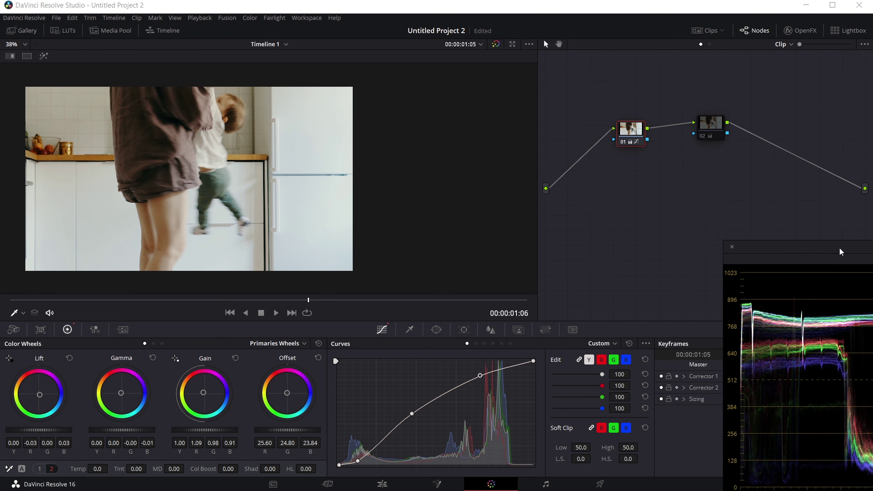
drag(589, 213, 857, 245)
click(629, 343)
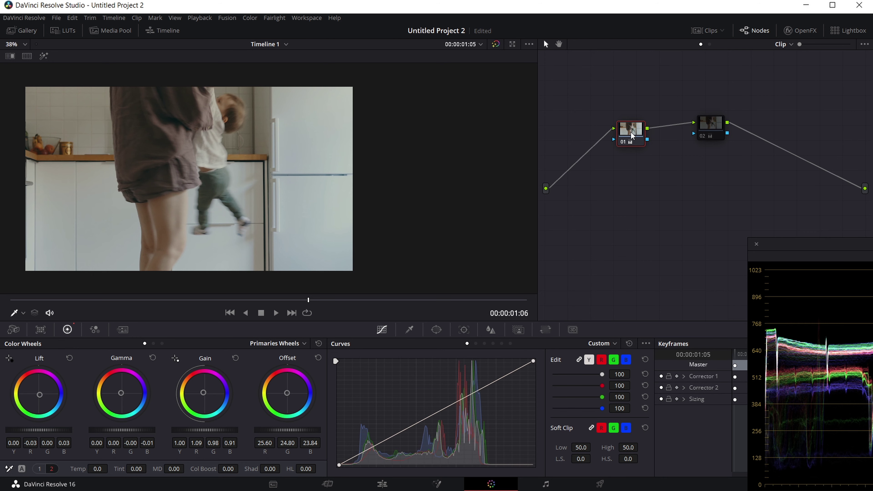
key(shift+4)
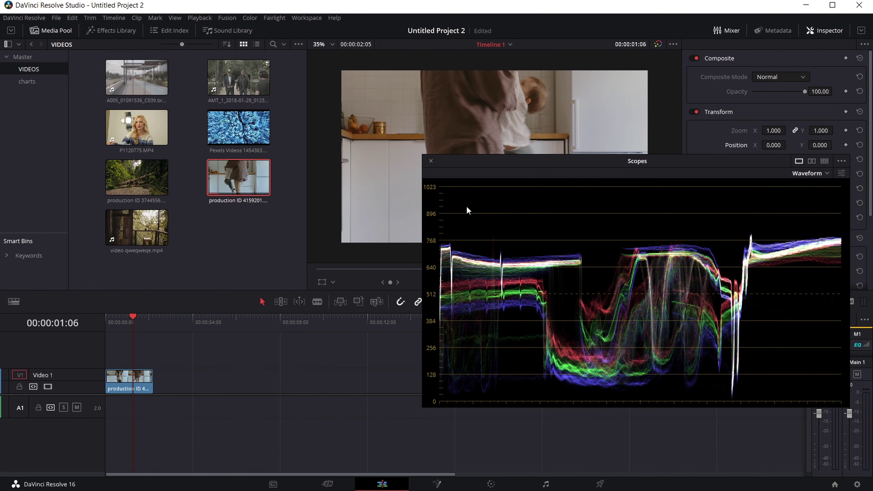
- Place BW test.jpg from the charts bin on V1 after the kitchen clip and select it
click(428, 161)
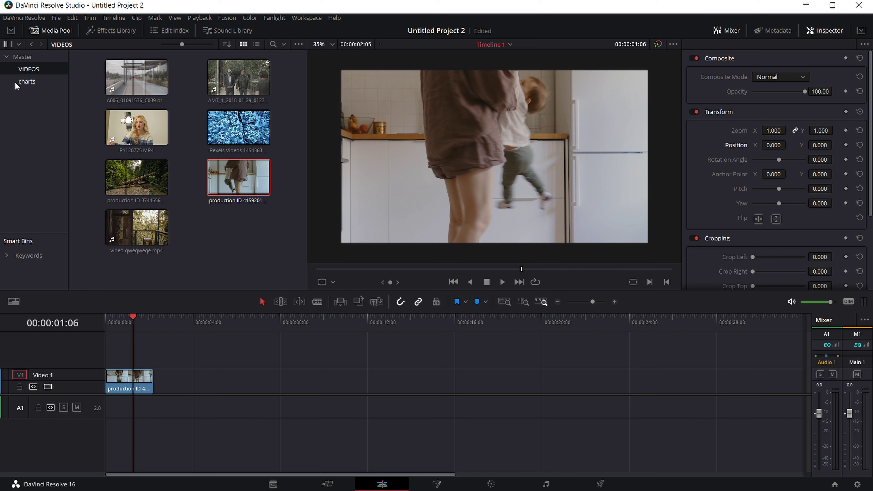
click(24, 83)
drag(166, 90, 194, 388)
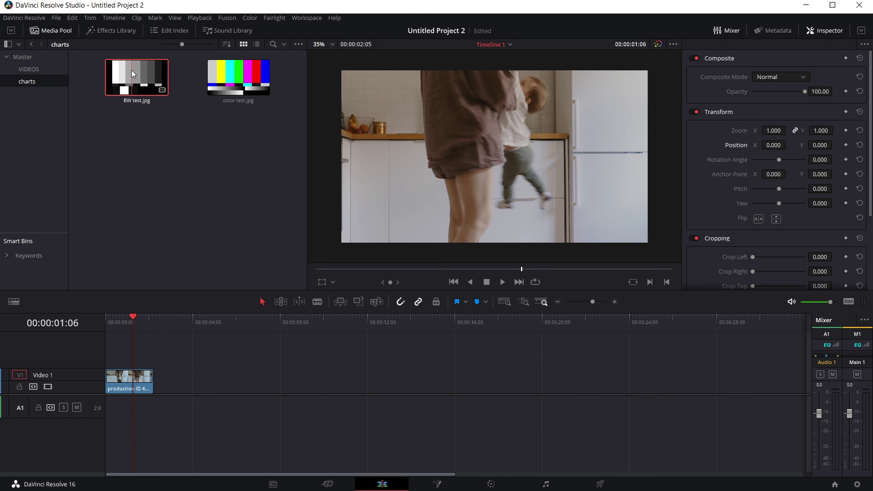
click(214, 323)
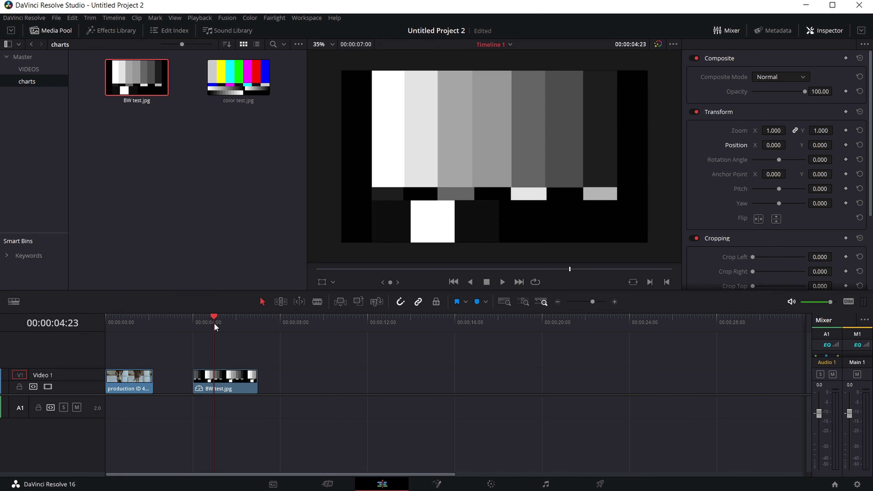
click(222, 375)
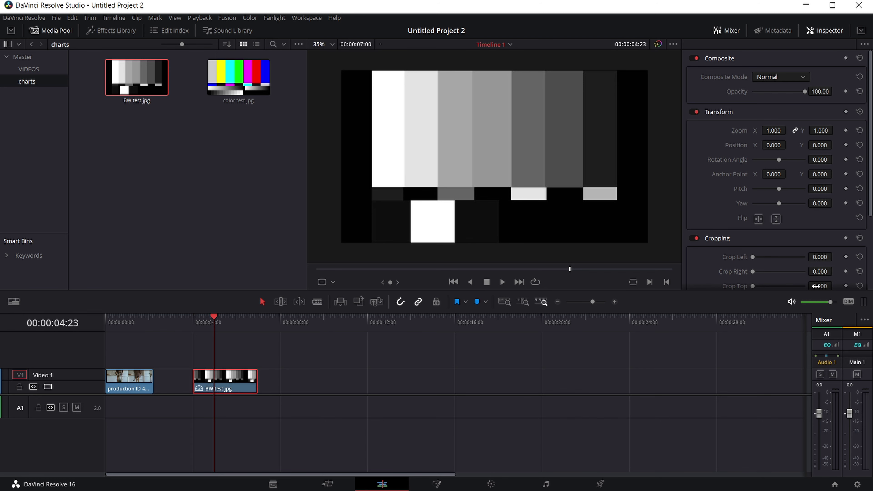
- Crop the chart's bottom, unlink Zoom, stretch it to Zoom Y 3.460, and save the project
scroll(832, 238, down, 3)
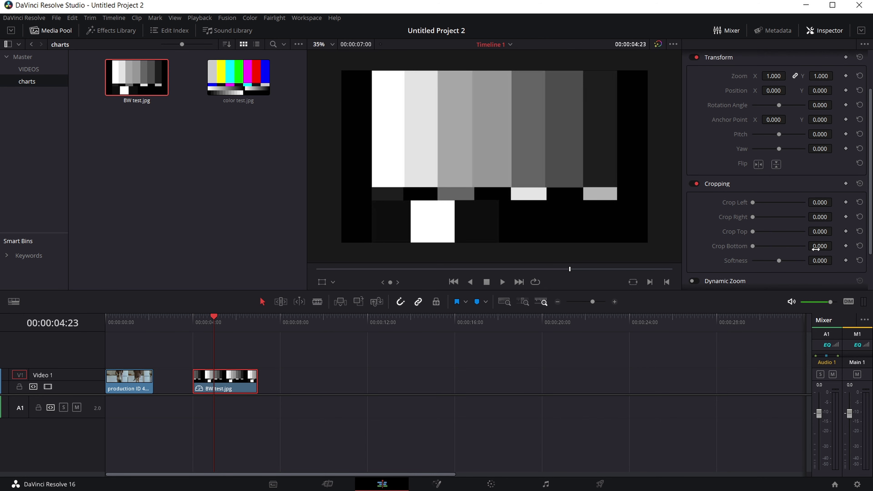
mouse_move(816, 248)
mouse_down()
mouse_move(846, 248)
mouse_move(808, 237)
mouse_up()
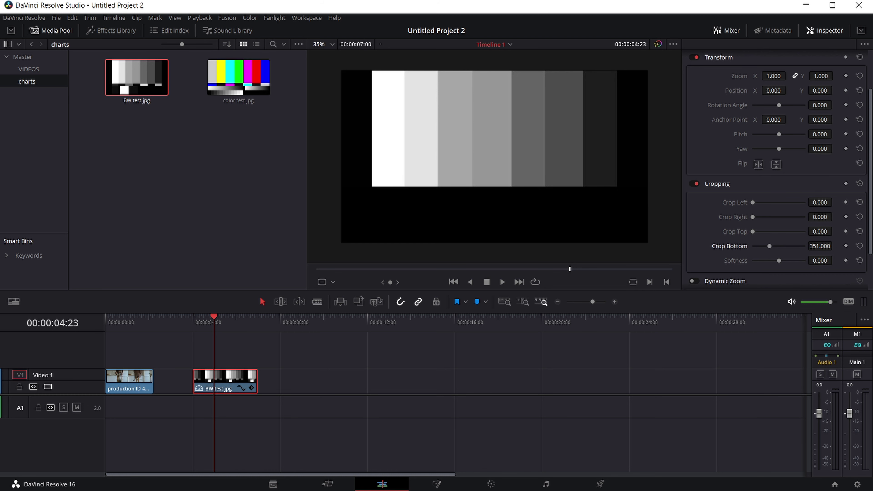
scroll(769, 139, up, 2)
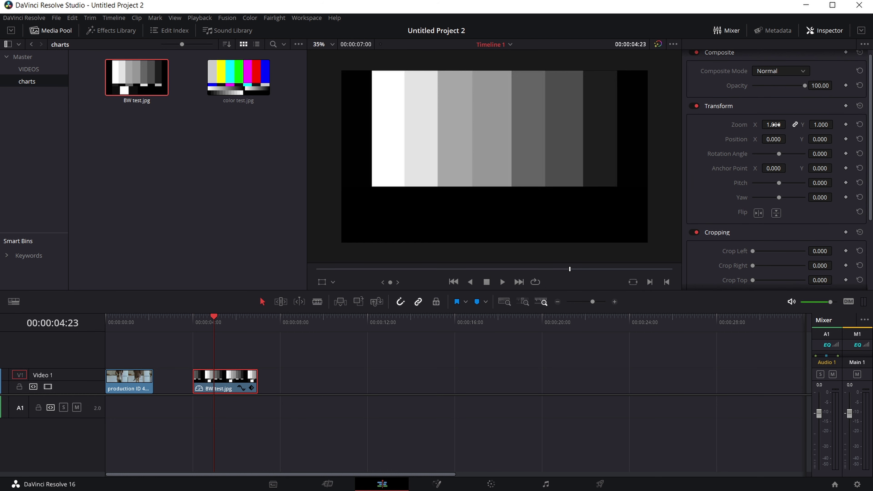
mouse_move(774, 124)
mouse_down()
mouse_move(788, 124)
mouse_move(756, 139)
mouse_move(836, 125)
mouse_up()
click(796, 126)
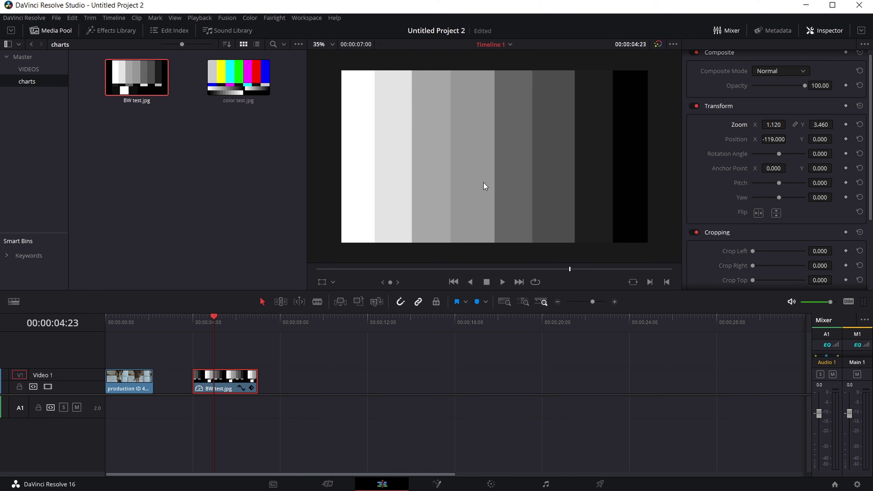
key(ctrl+s)
- On the Color page, show Scopes so the waveform displays the grey-bar chart's stepped levels
click(492, 485)
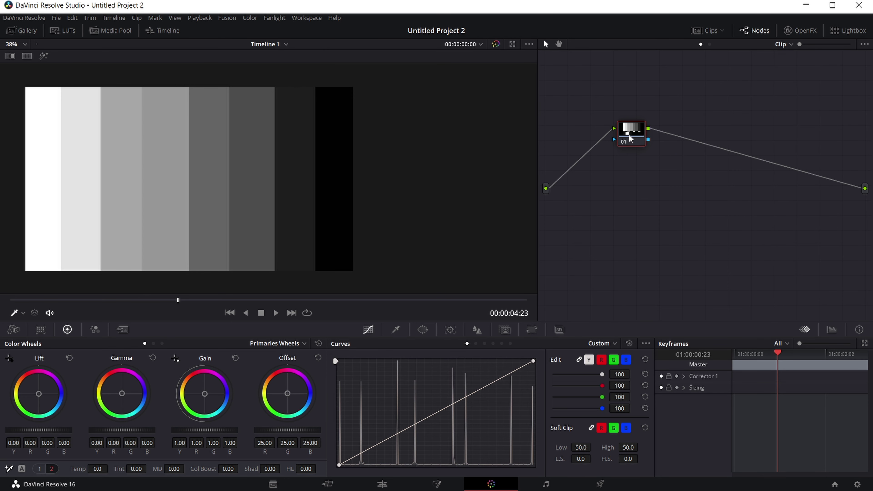
drag(631, 139, 618, 107)
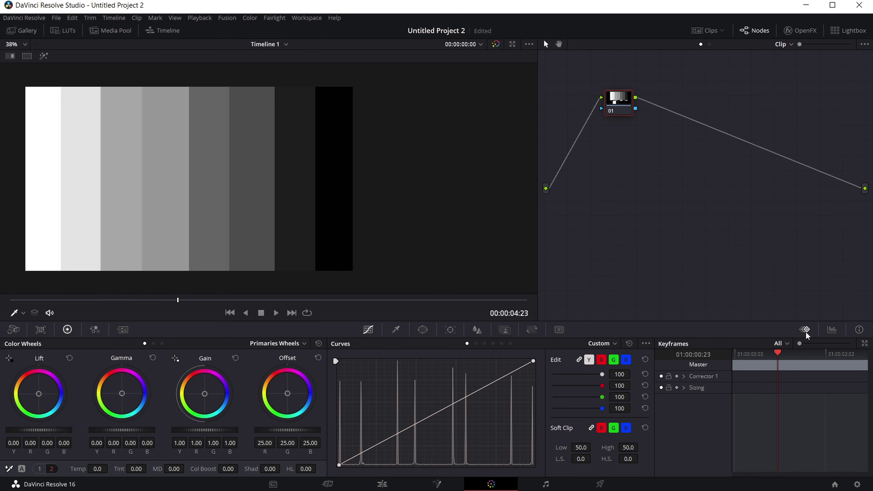
right_click(272, 228)
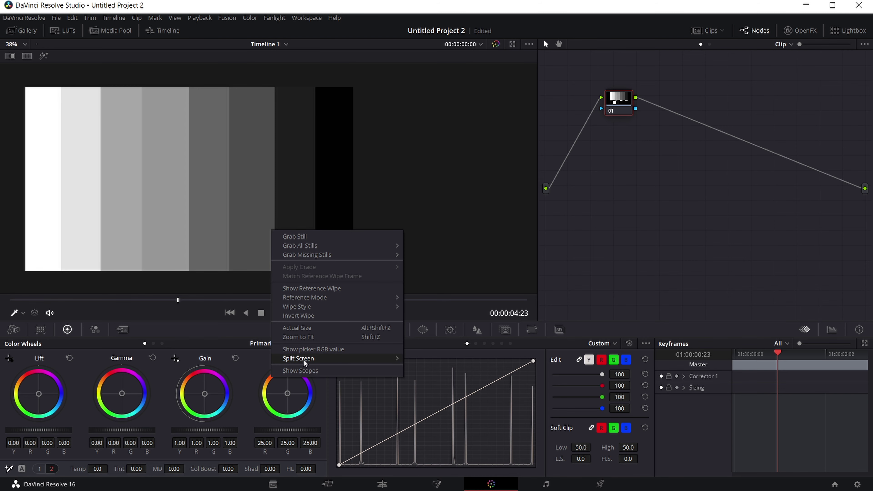
click(315, 372)
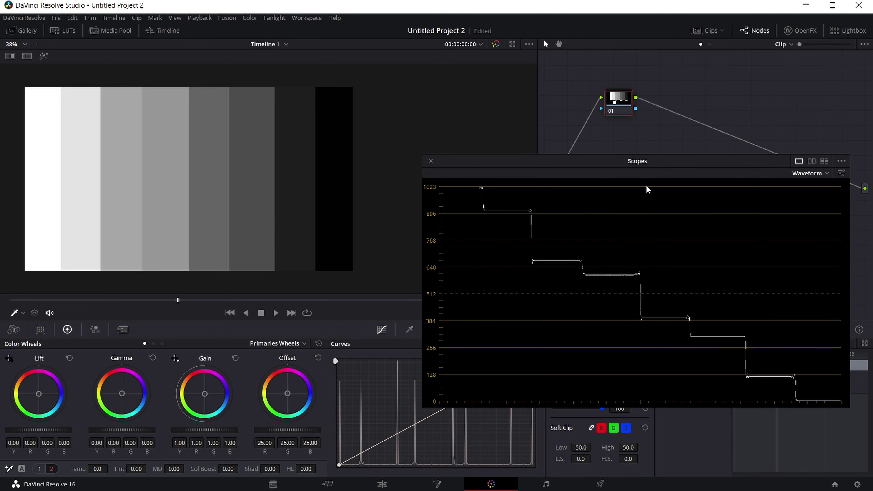
drag(680, 162, 691, 164)
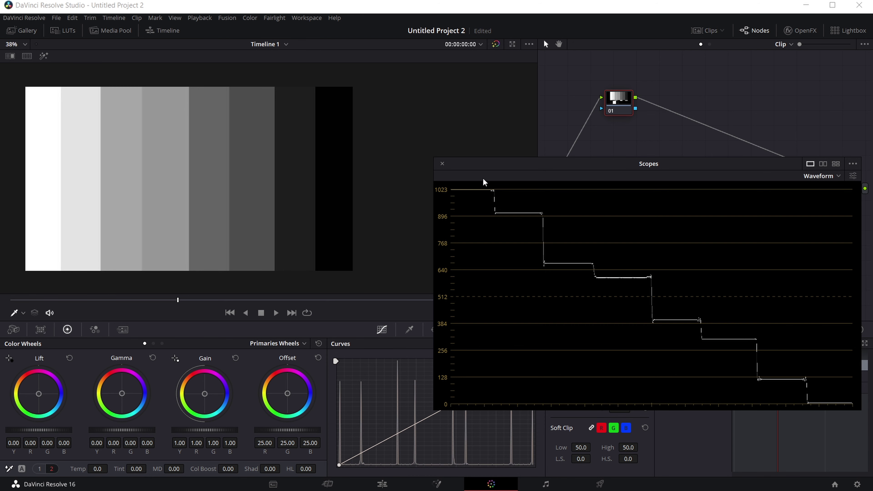
drag(484, 168, 449, 147)
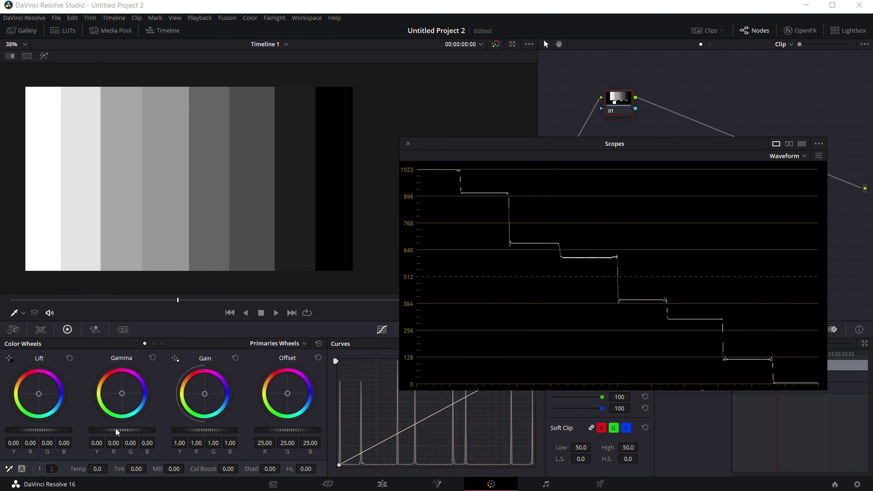
mouse_move(117, 432)
mouse_down()
mouse_move(133, 433)
mouse_move(108, 432)
mouse_move(573, 373)
mouse_up()
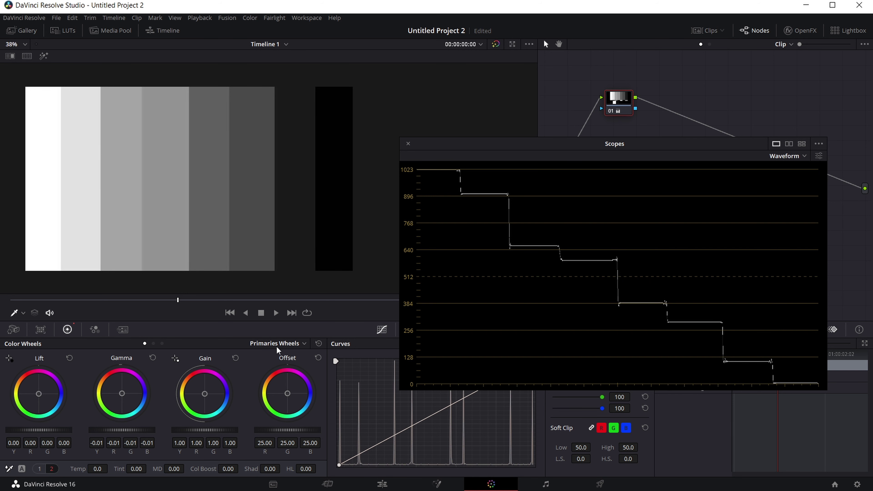
drag(133, 433, 134, 433)
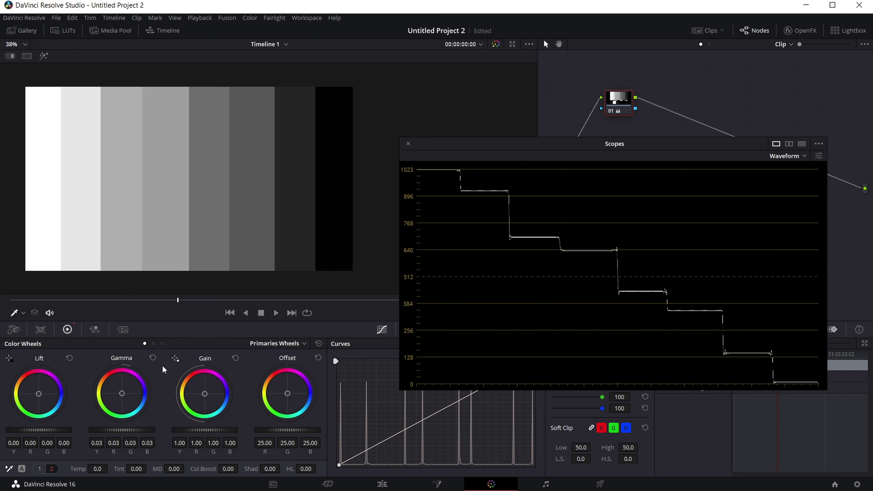
click(153, 358)
drag(205, 433, 204, 430)
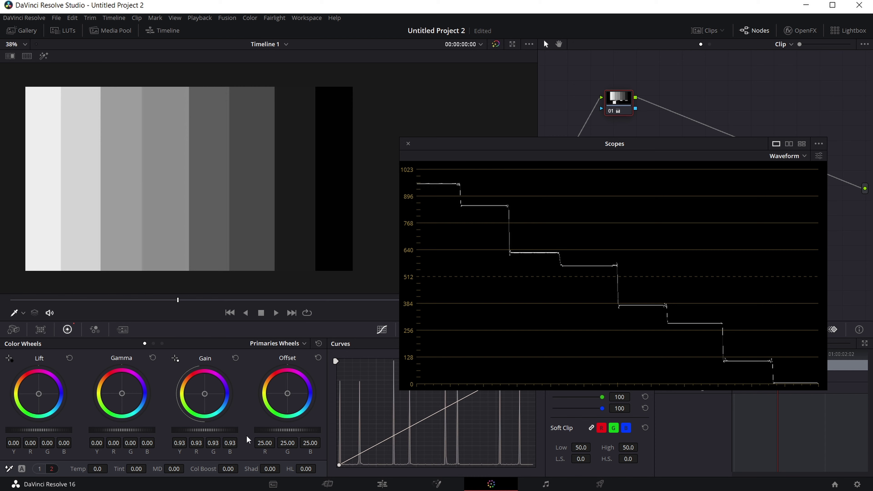
drag(210, 431, 215, 431)
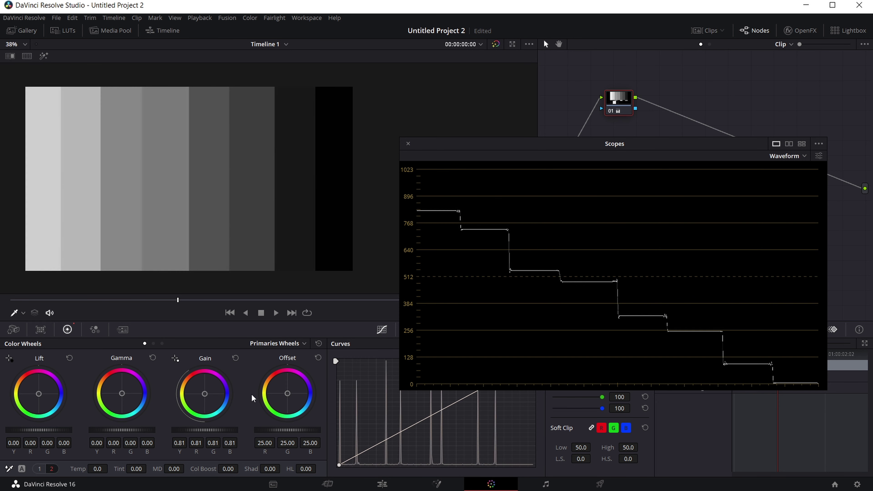
click(235, 357)
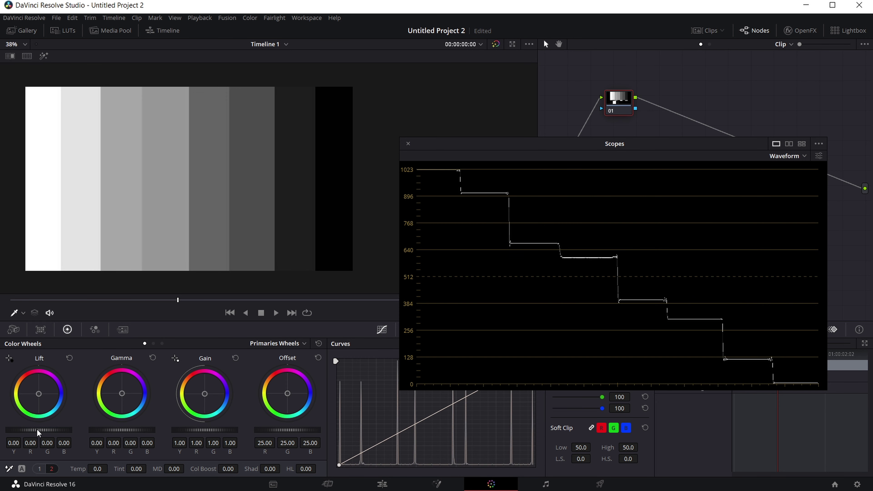
drag(33, 431, 30, 430)
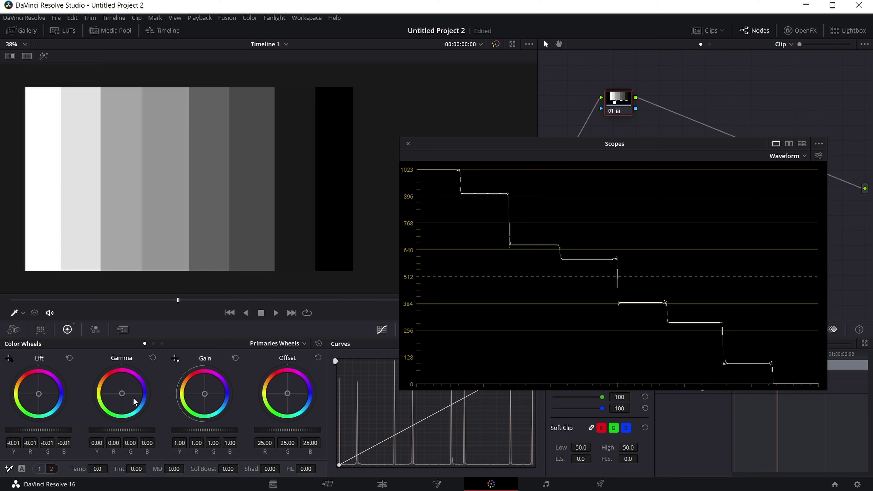
mouse_move(49, 433)
mouse_down()
mouse_move(37, 433)
mouse_move(79, 430)
mouse_move(49, 430)
mouse_up()
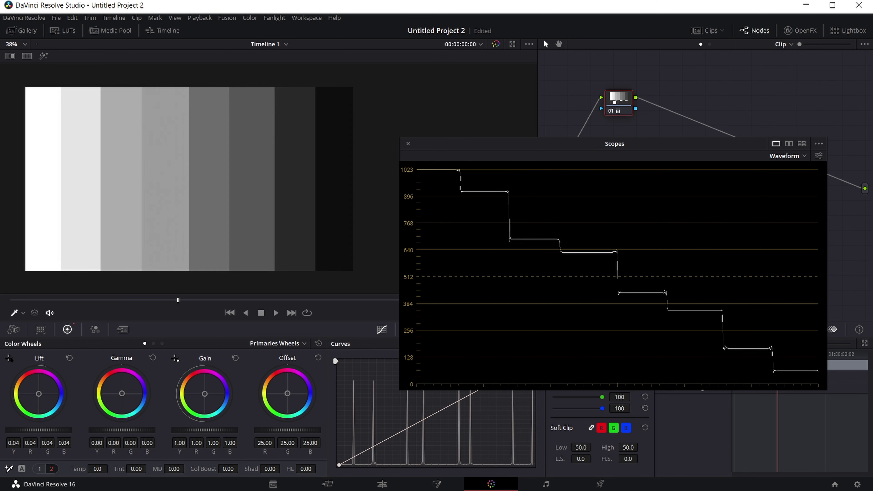
click(69, 358)
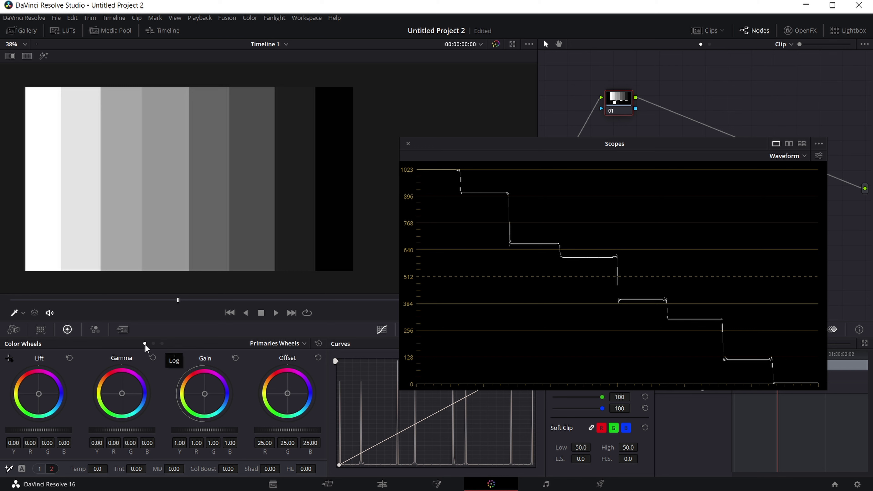
- Switch the color wheels to Log mode, leaving the wheel mode list unchanged
click(163, 344)
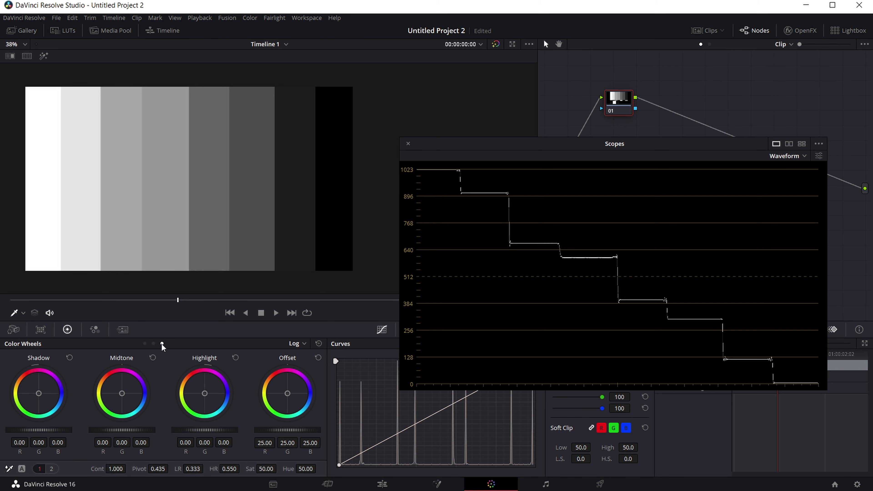
click(306, 345)
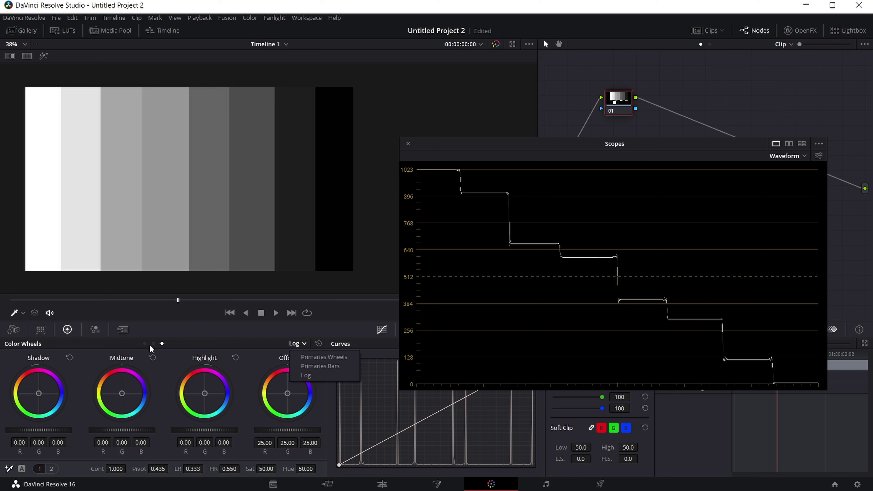
click(165, 350)
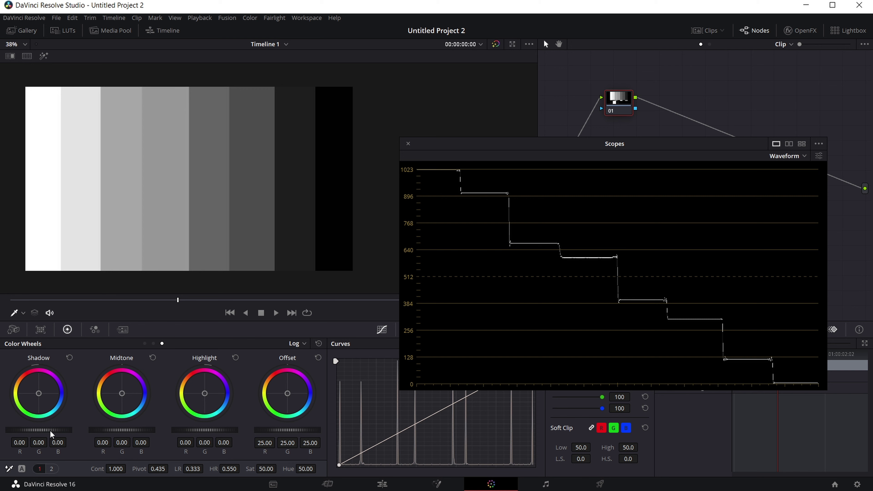
- Try darkening the Highlight wheel, reset it to 0, then lift Shadow to 0.27
drag(200, 430, 187, 430)
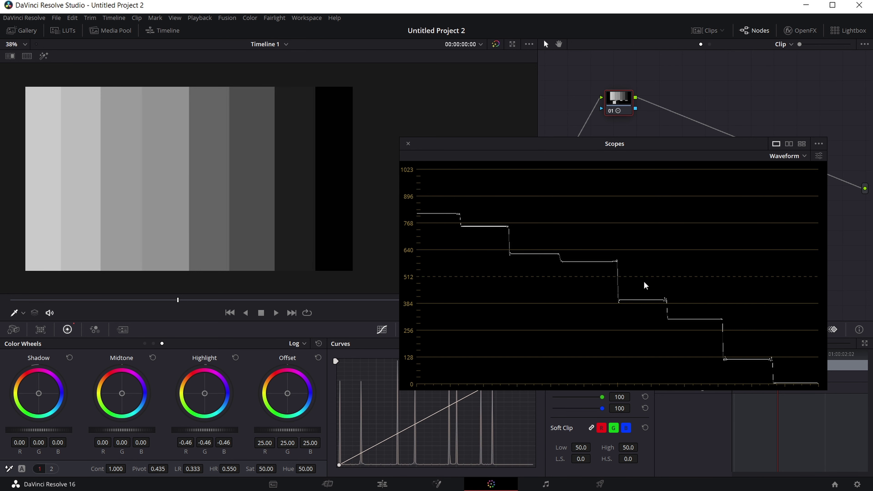
mouse_move(195, 430)
mouse_down()
mouse_move(185, 430)
mouse_move(219, 421)
mouse_up()
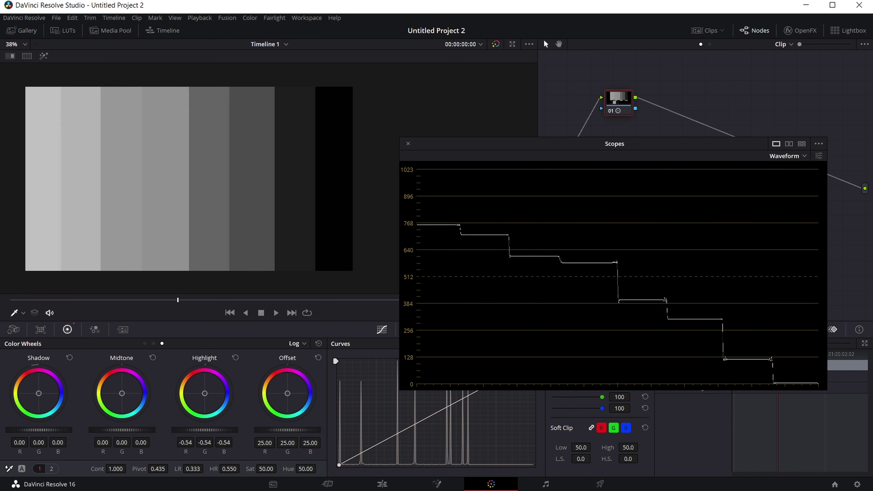
click(238, 359)
mouse_move(27, 432)
mouse_down()
mouse_move(41, 432)
mouse_move(20, 431)
mouse_up()
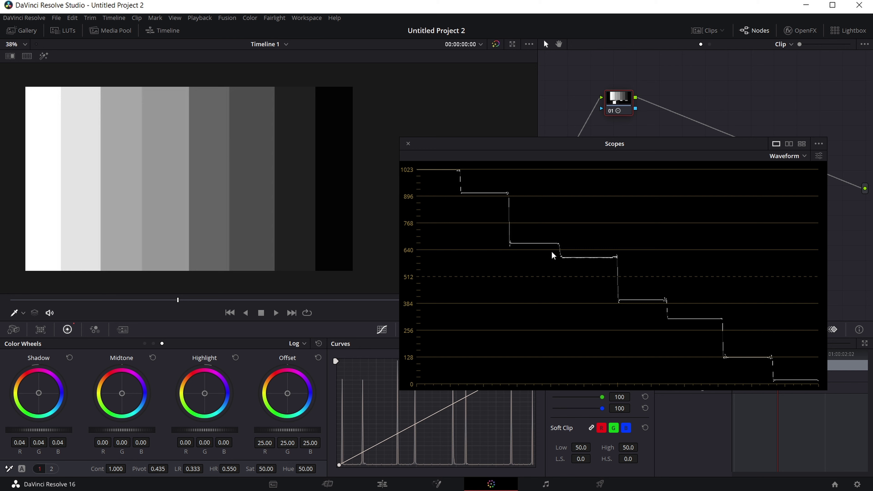
mouse_move(30, 429)
mouse_down()
mouse_move(79, 428)
mouse_move(42, 429)
mouse_move(69, 435)
mouse_up()
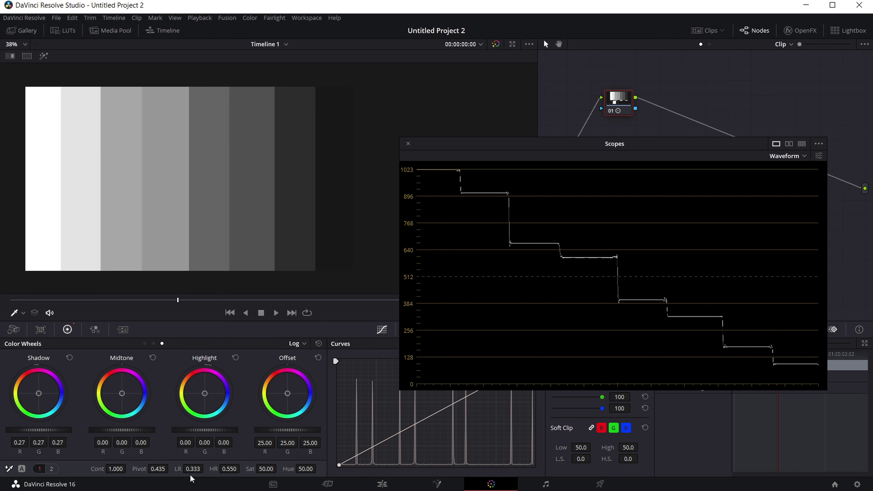
- Experiment with the shadow lift and LR range, then reset Shadow to 0 with LR 0.000
mouse_move(194, 469)
mouse_down()
mouse_move(206, 468)
mouse_move(108, 434)
mouse_up()
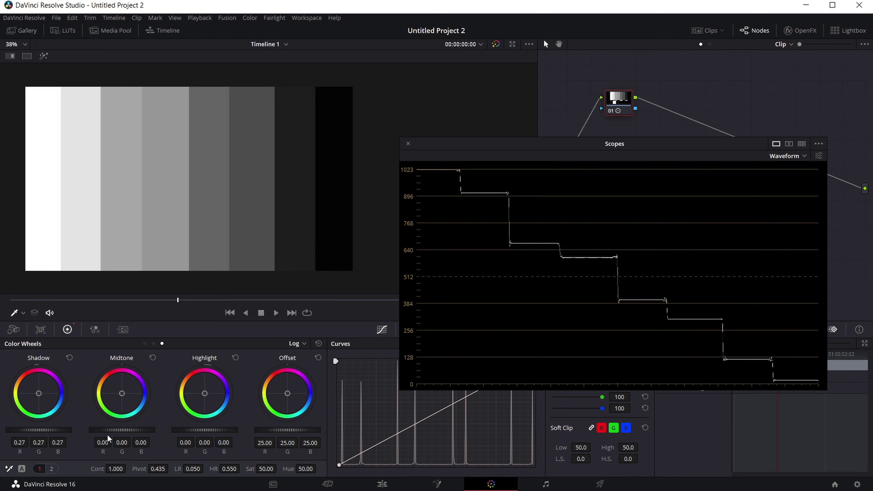
drag(39, 429, 90, 430)
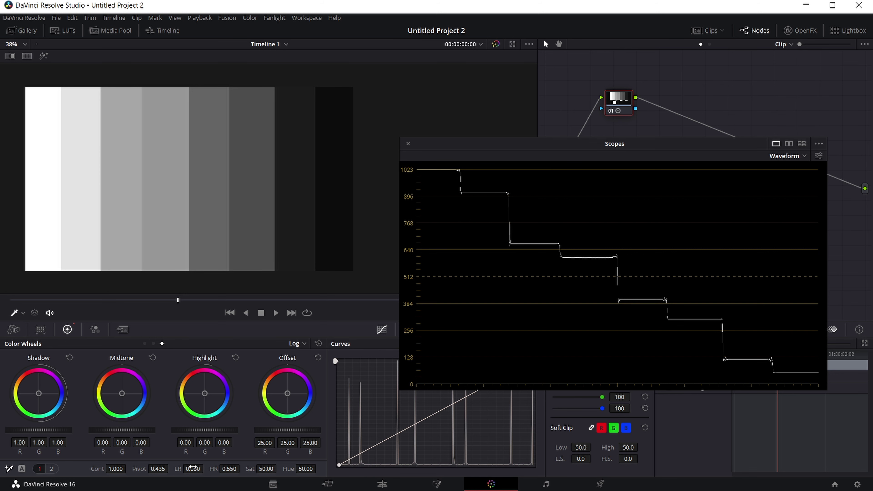
drag(192, 468, 202, 469)
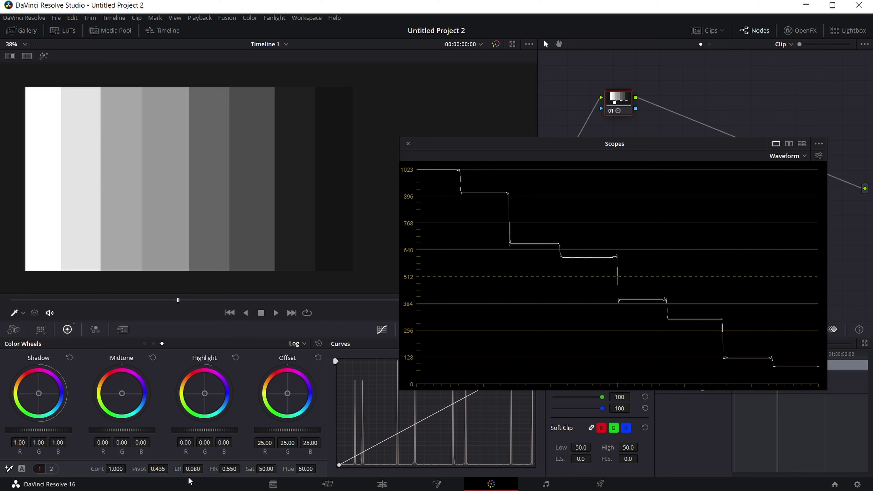
drag(189, 470, 206, 469)
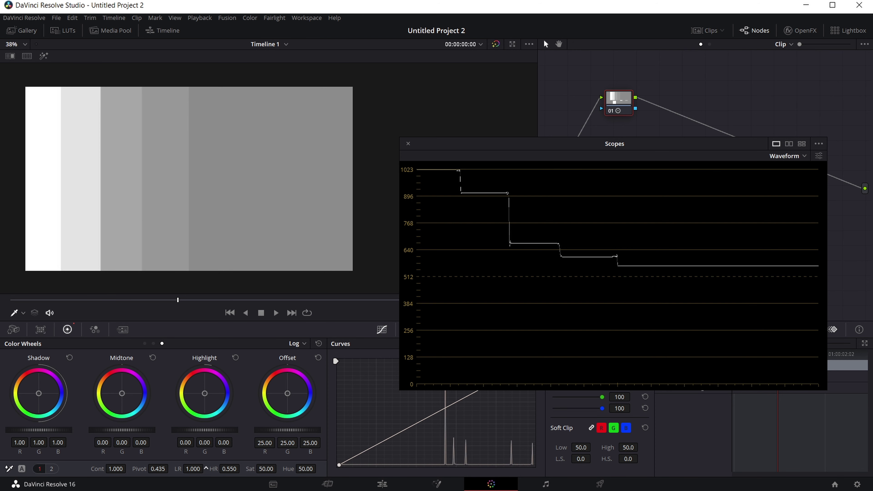
drag(192, 468, 172, 469)
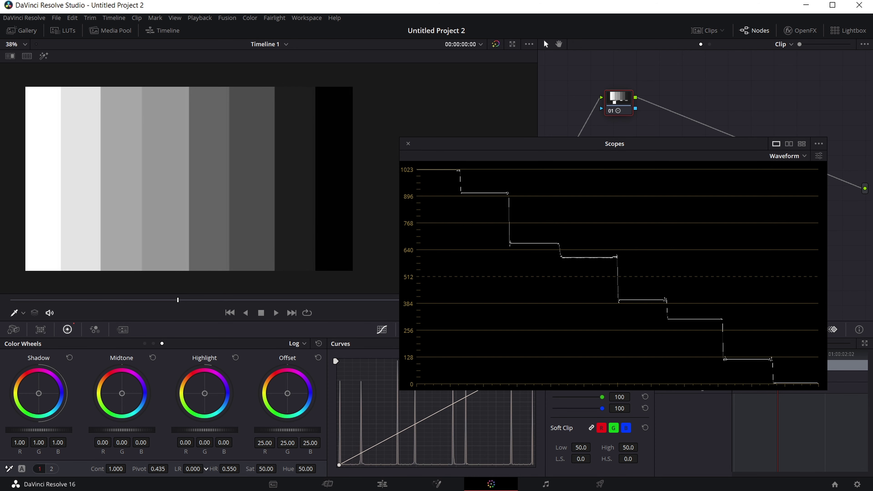
click(69, 358)
- Raise Highlight to 0.26 with the HR range at 0.906
drag(206, 433, 220, 433)
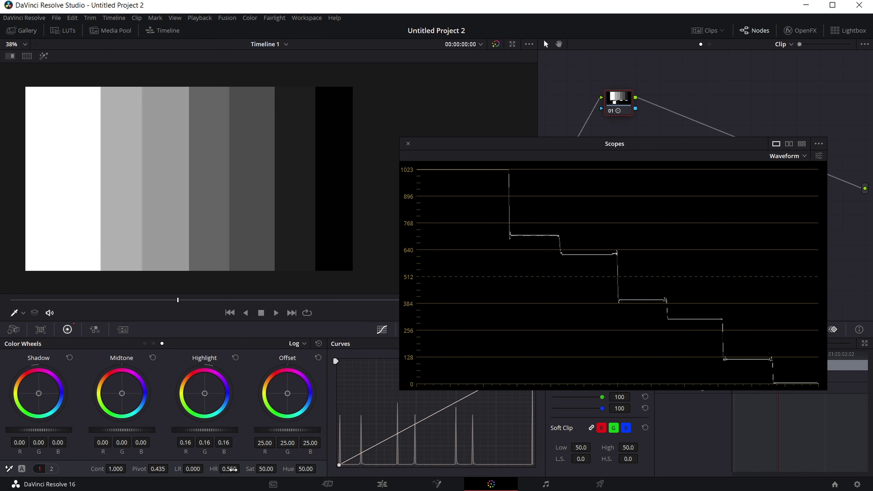
drag(227, 469, 243, 468)
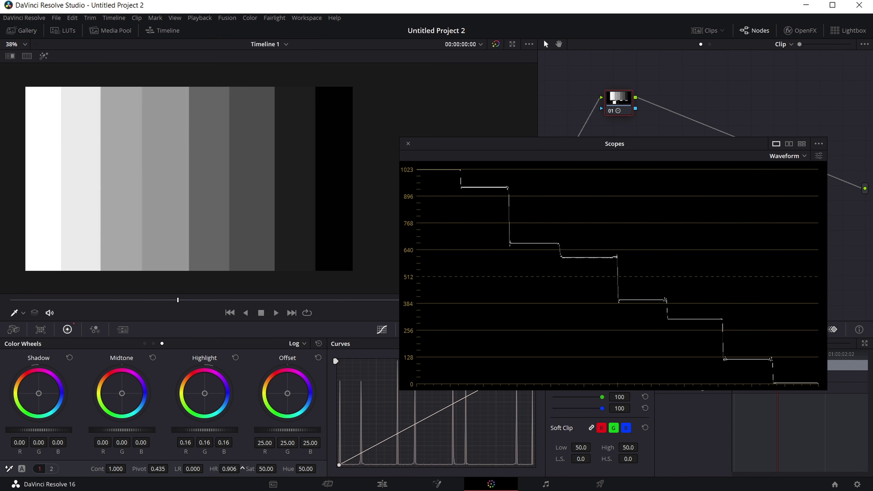
drag(210, 435, 237, 434)
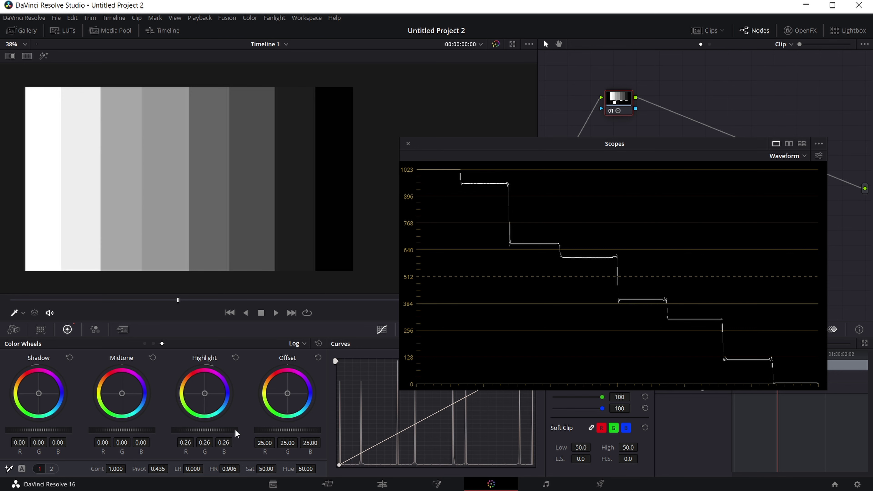
- Tint highlights pink (R 1.12, HR 0.368) and set the waveform to uncolourised luma (Y) only
drag(205, 394, 203, 376)
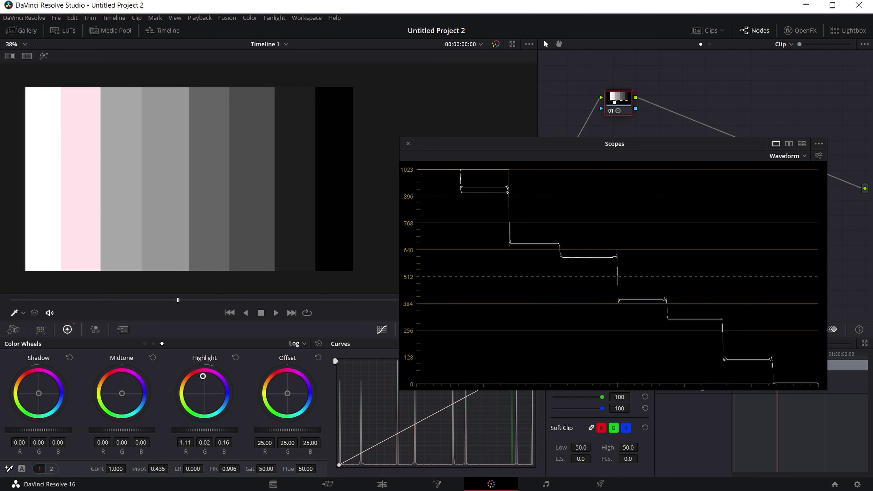
drag(234, 469, 269, 466)
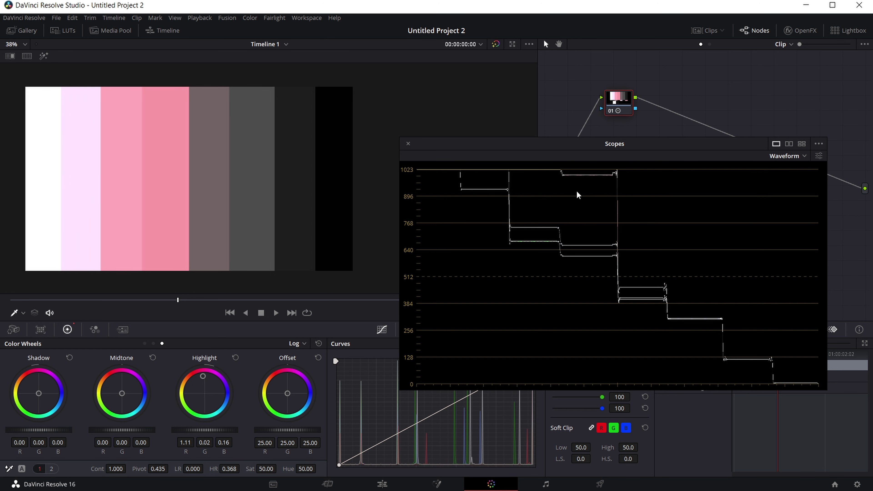
click(819, 156)
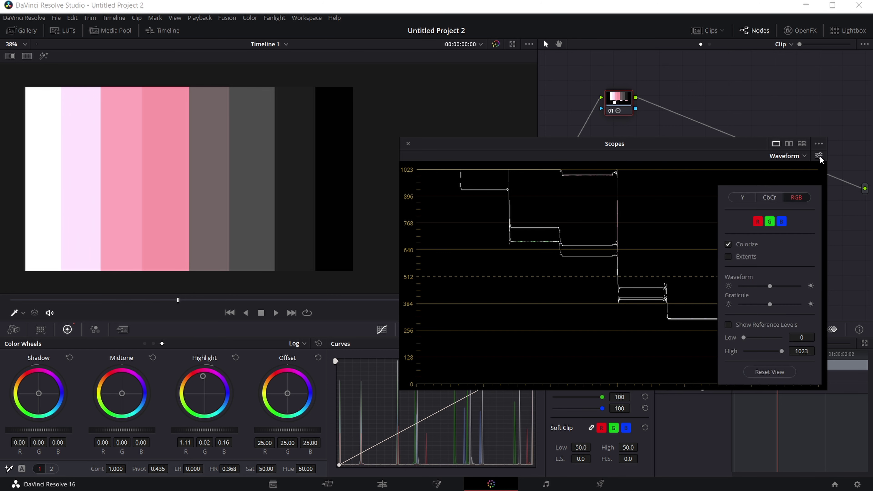
click(743, 199)
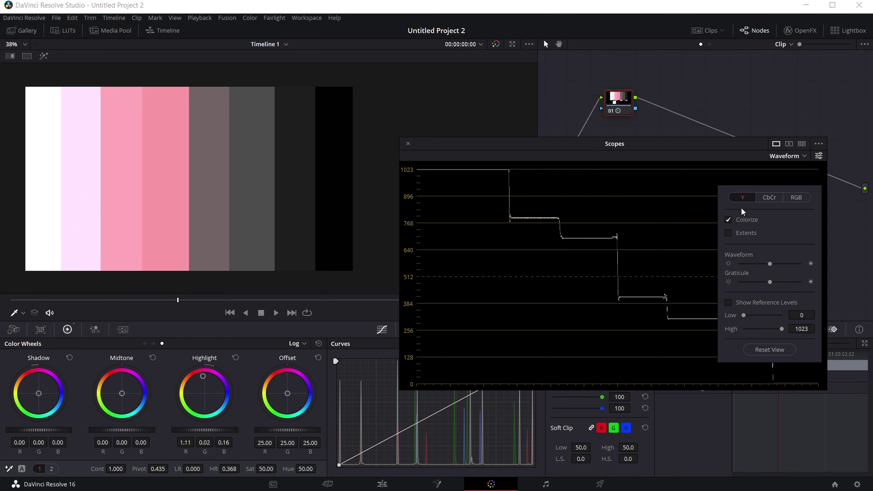
click(728, 220)
drag(740, 142, 752, 102)
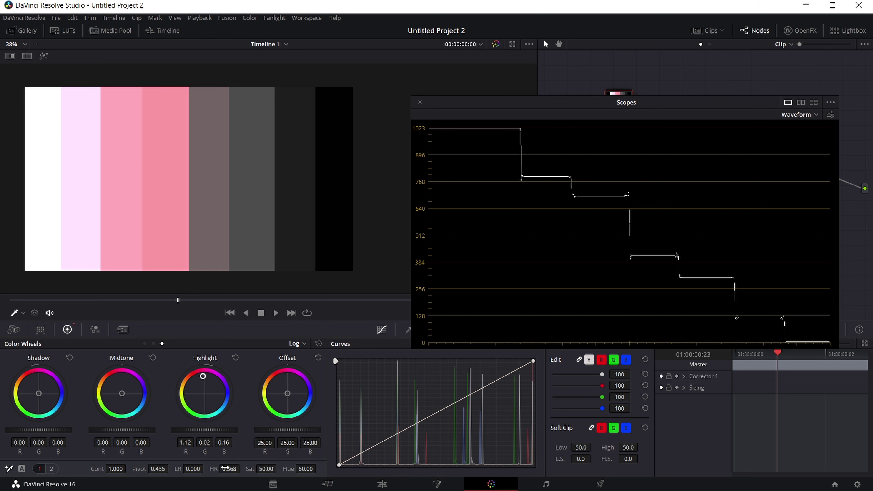
- Strengthen the pink highlights, then try a pink Gain tint on the Primaries Wheels and reset it
drag(227, 469, 242, 468)
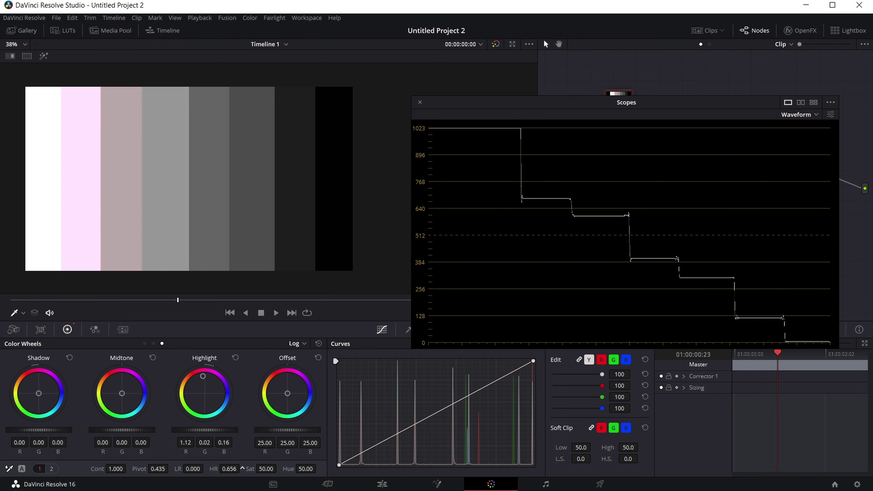
drag(198, 434, 212, 433)
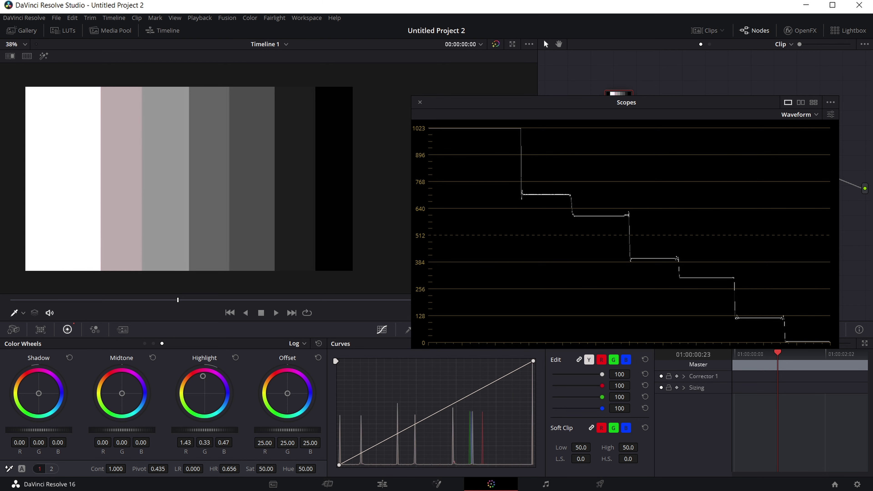
click(300, 344)
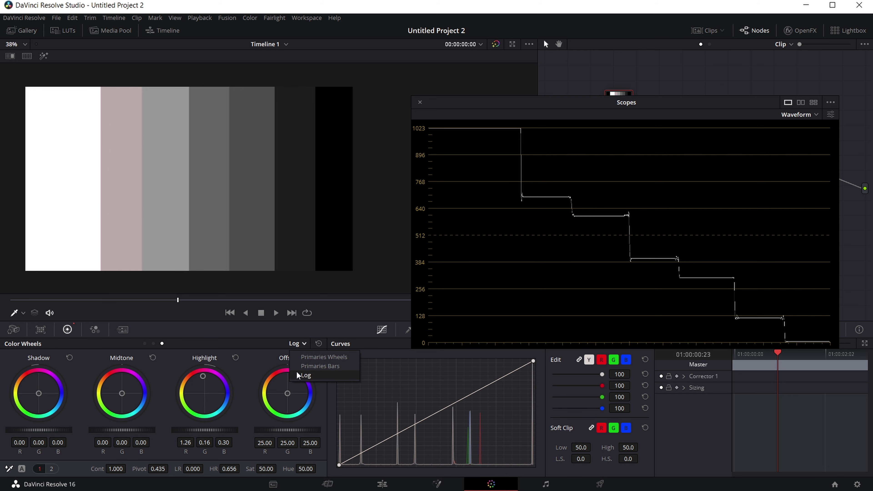
click(319, 344)
click(298, 344)
click(310, 356)
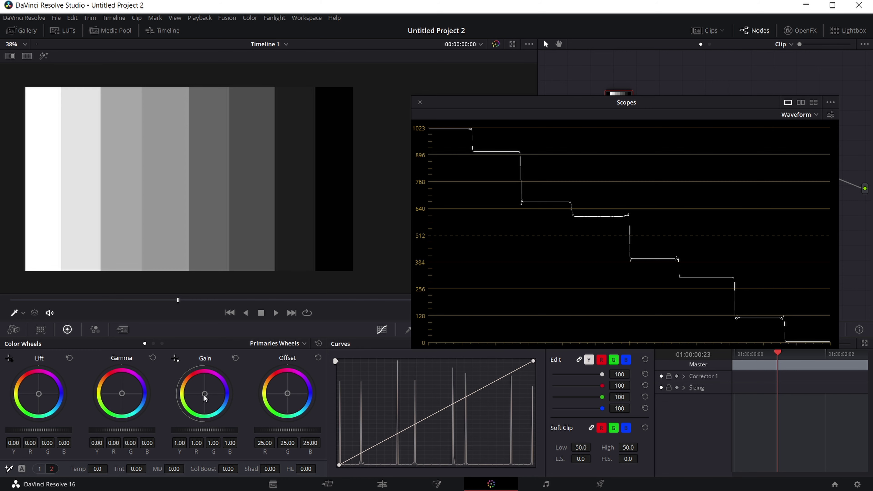
drag(204, 395, 205, 385)
drag(204, 430, 208, 430)
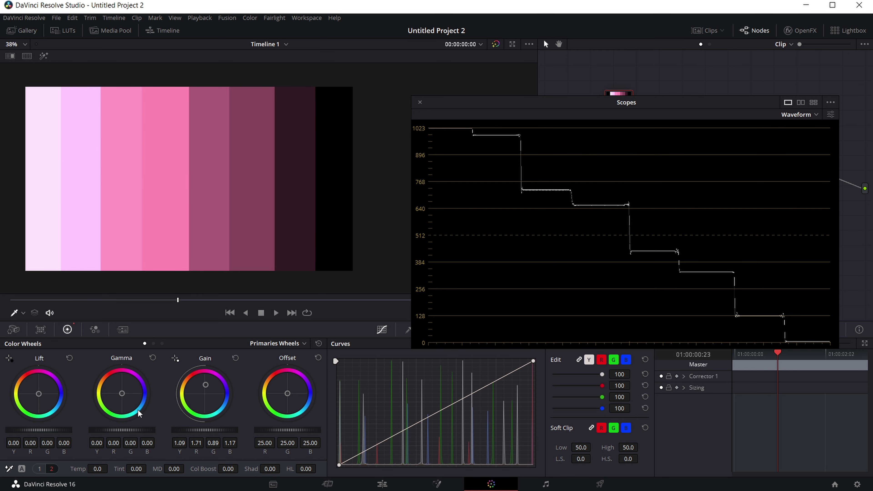
click(236, 359)
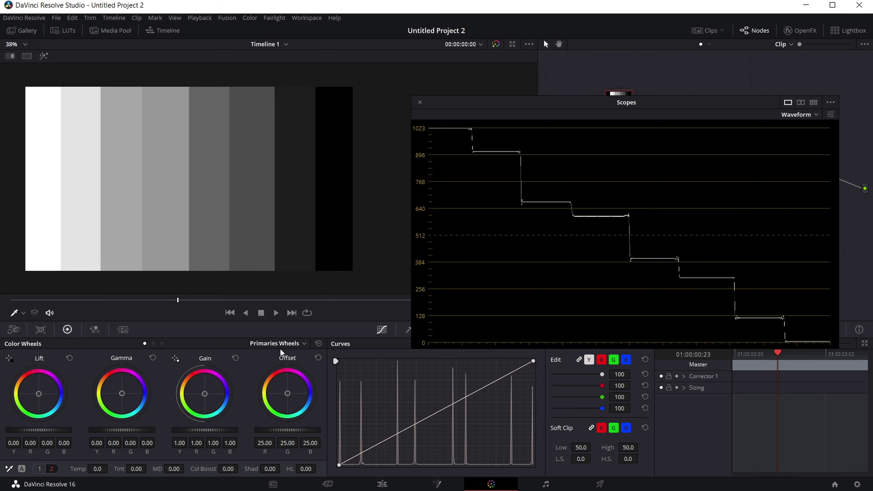
- In Log mode, tint highlights pink and shadows teal, adjust Pivot, then reset all color wheels
click(299, 345)
click(285, 372)
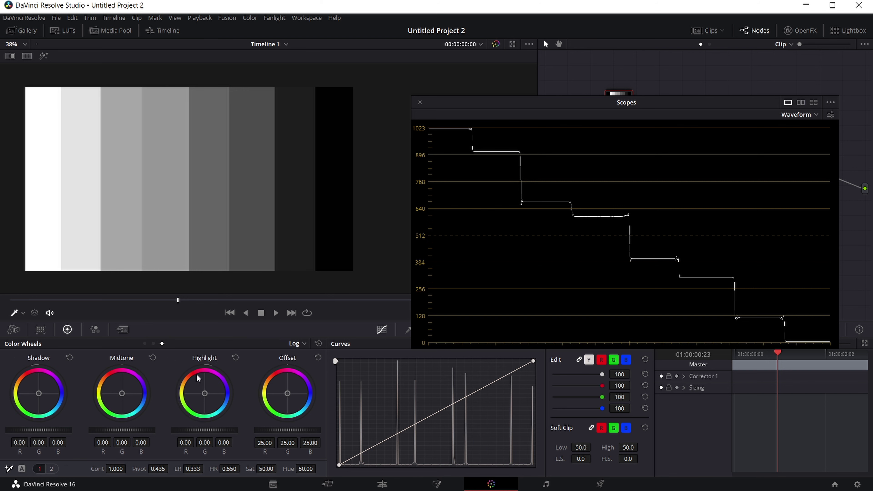
drag(206, 392, 203, 376)
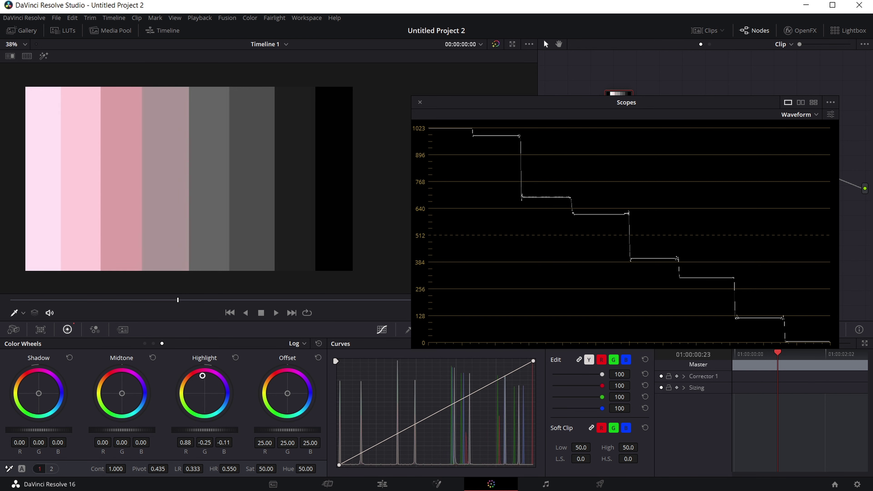
drag(204, 430, 222, 430)
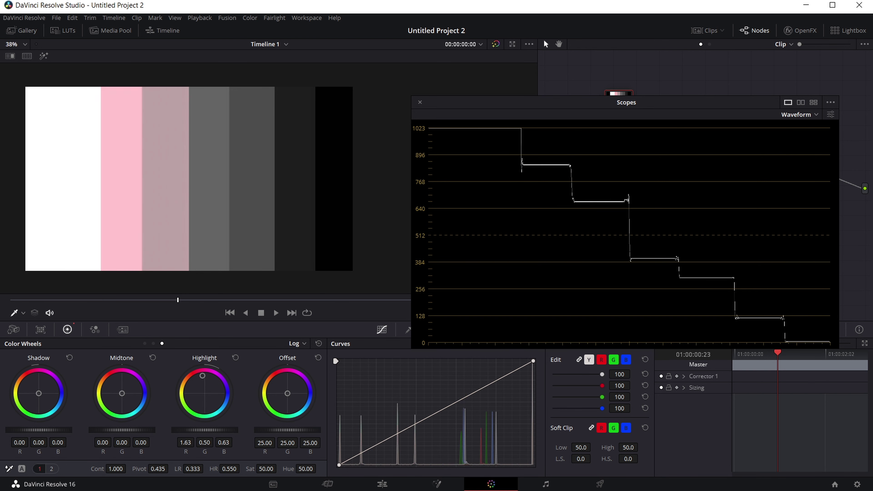
drag(227, 469, 243, 469)
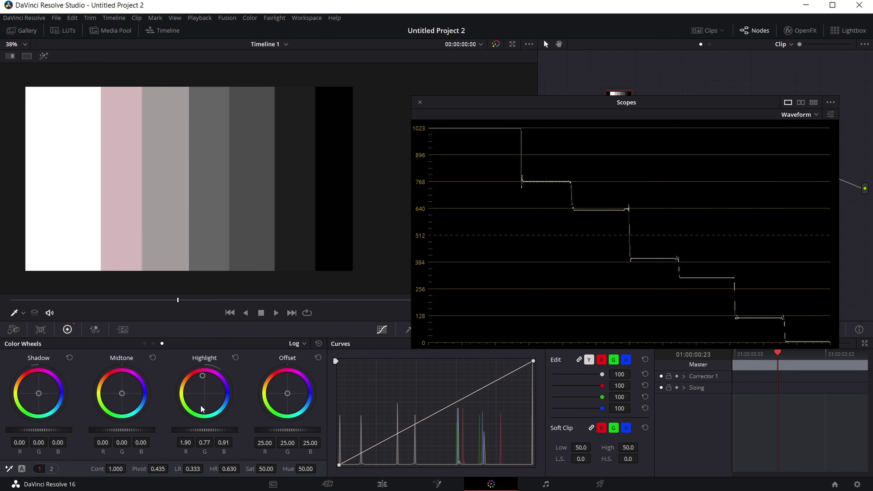
drag(46, 397, 54, 408)
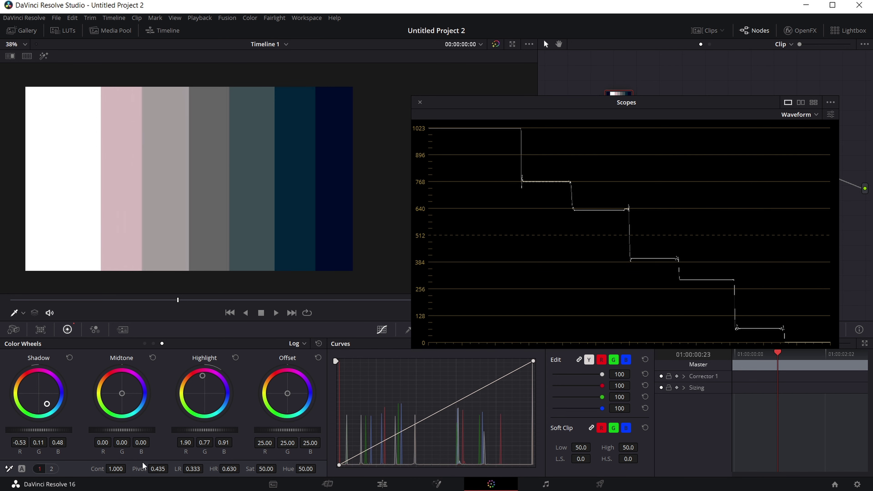
drag(158, 469, 170, 468)
drag(28, 430, 13, 430)
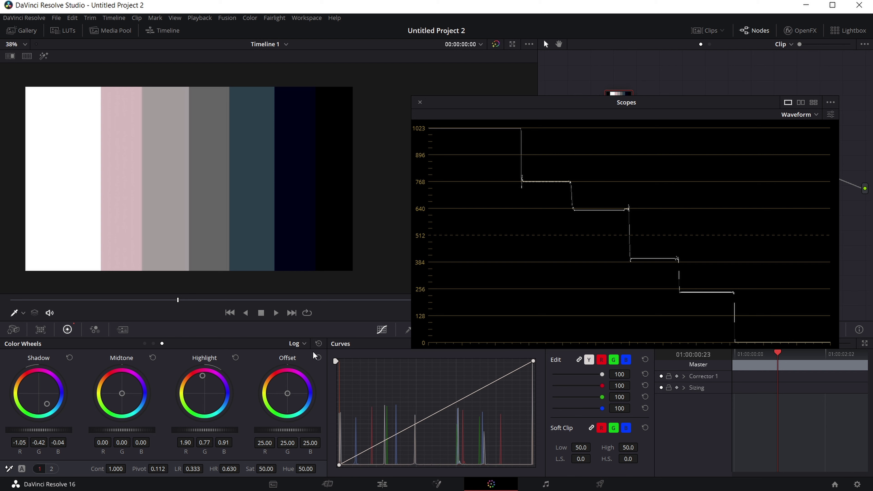
click(318, 343)
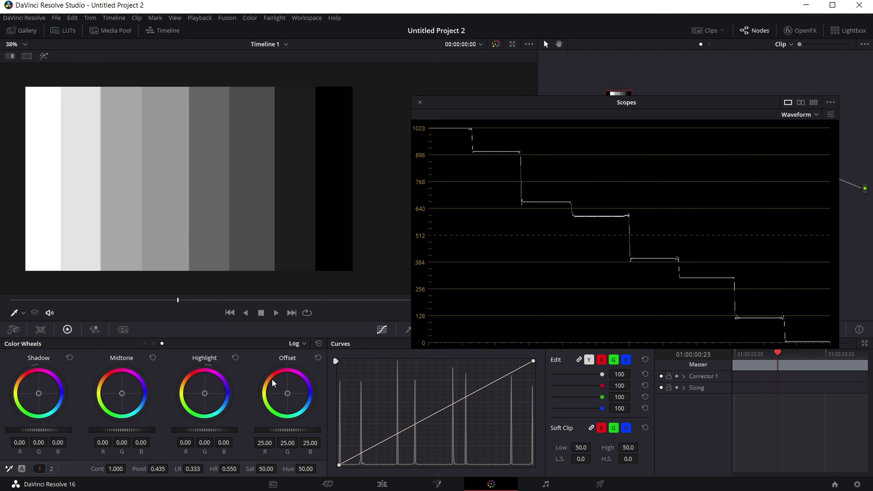
- Toggle the wheels to Primaries and back to Log, then raise the Scopes window to uncover the toolbar
click(296, 343)
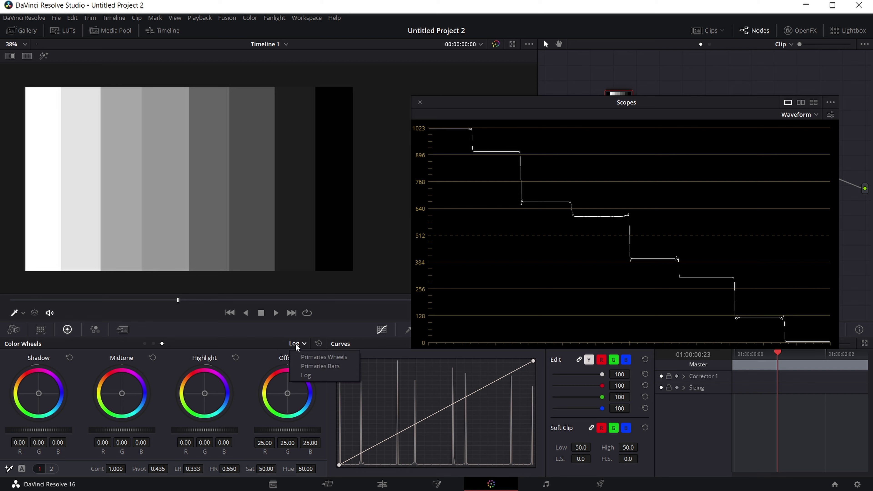
click(312, 354)
click(292, 342)
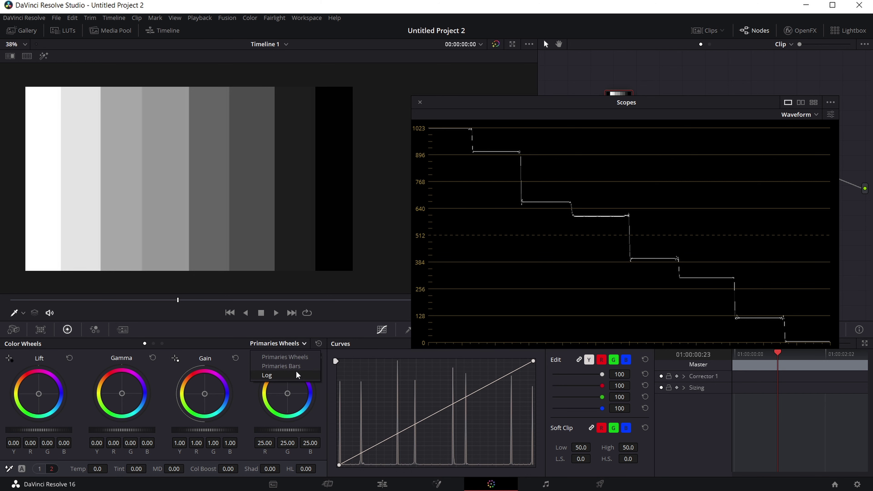
click(295, 375)
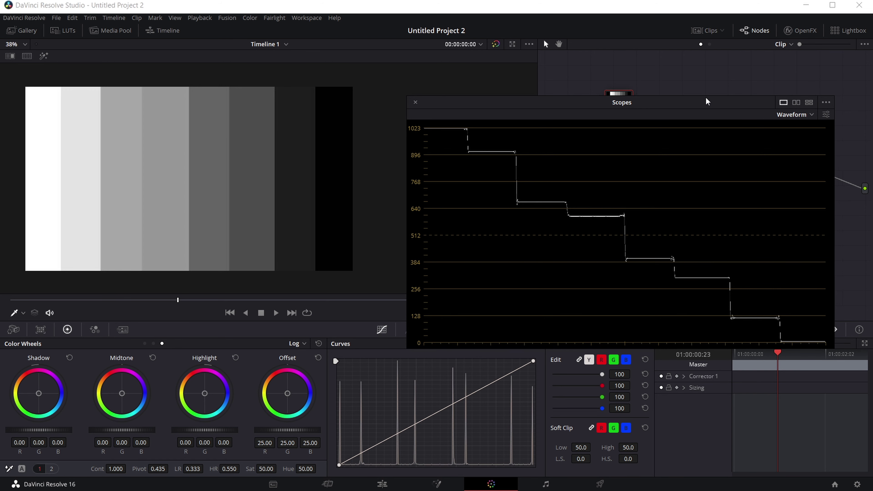
drag(713, 102, 717, 77)
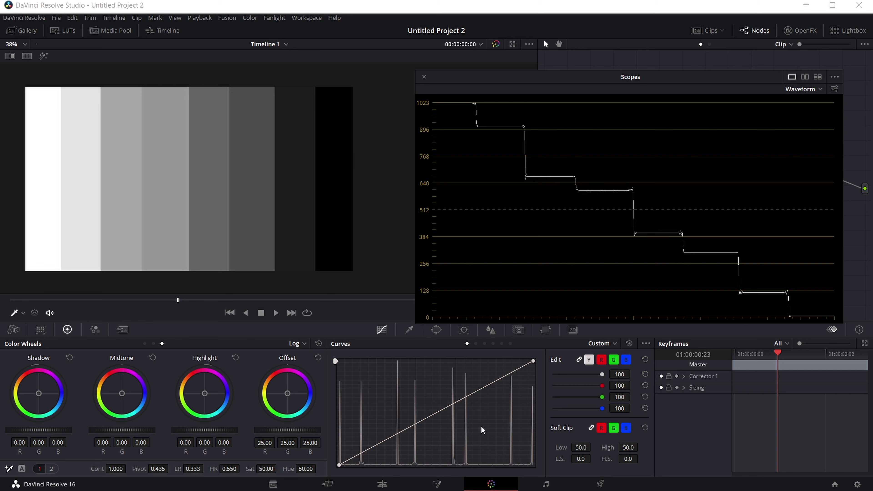
drag(665, 75, 630, 63)
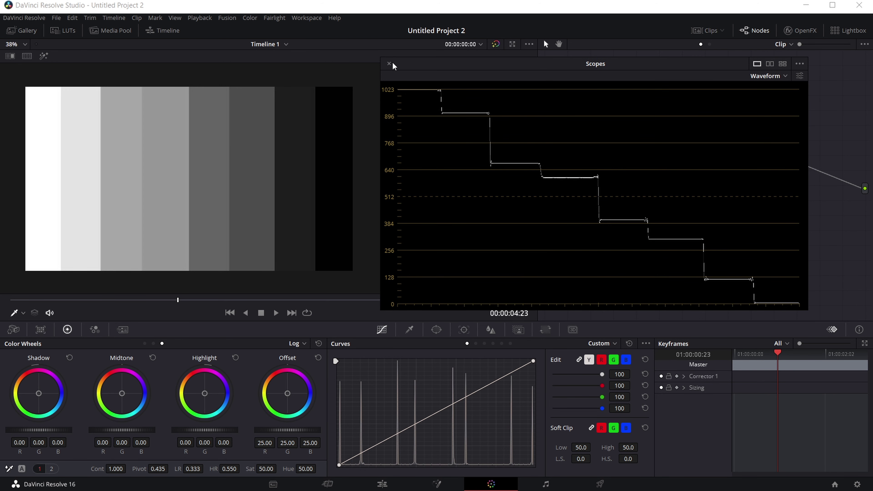
- On the Edit page, place color test.jpg on V1 after BW test.jpg and select it
click(389, 64)
click(381, 484)
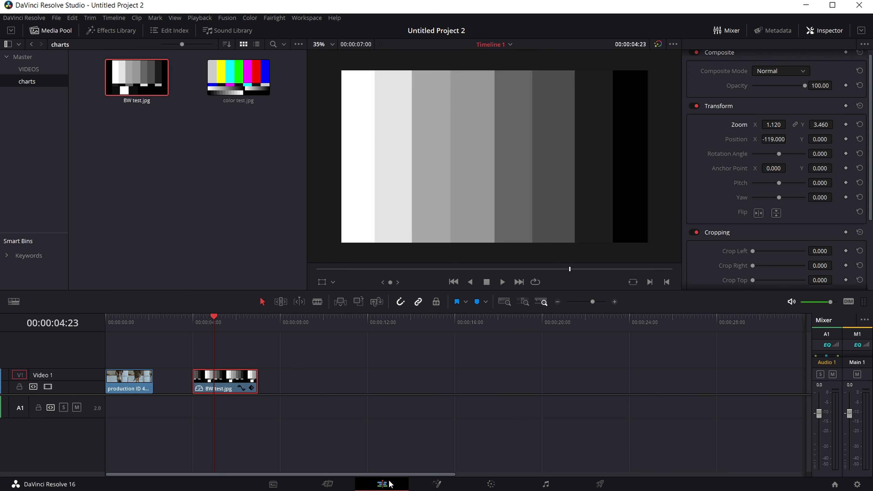
drag(240, 71, 299, 380)
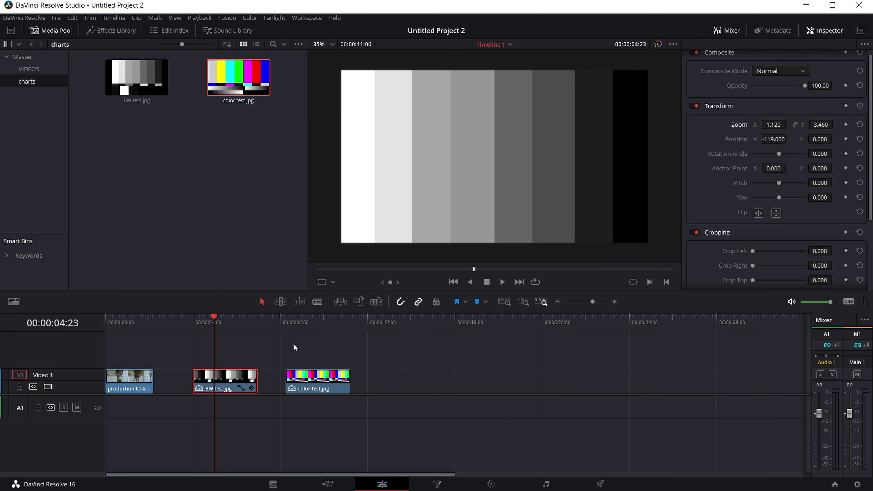
drag(304, 327, 308, 345)
click(321, 378)
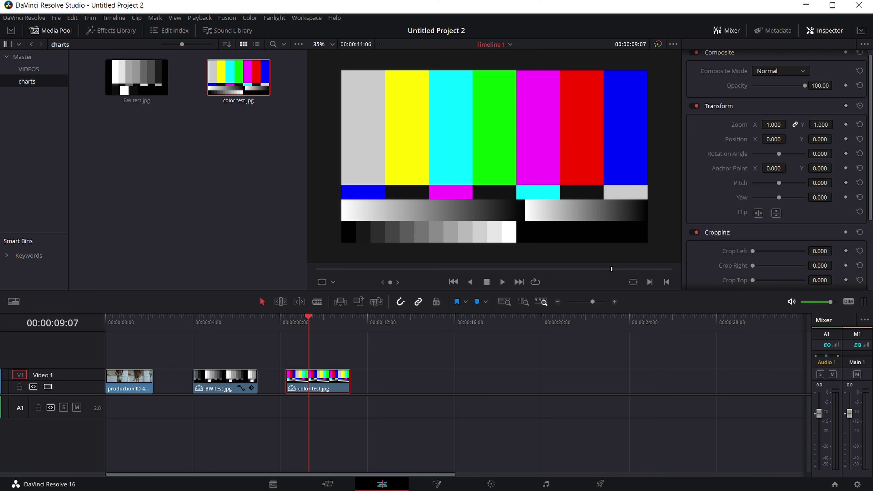
- Unlink Zoom and stretch color test.jpg to Zoom Y 3.450, then view it on the Color page
click(796, 125)
drag(820, 125, 836, 125)
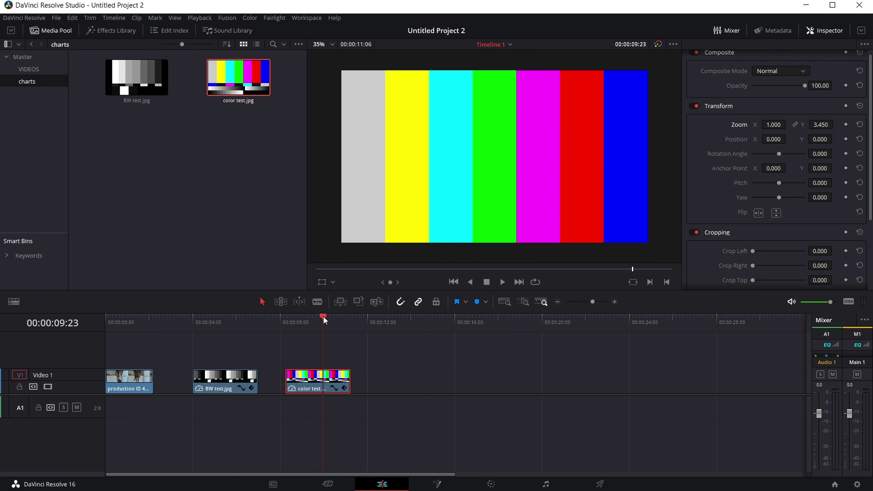
drag(325, 321, 315, 318)
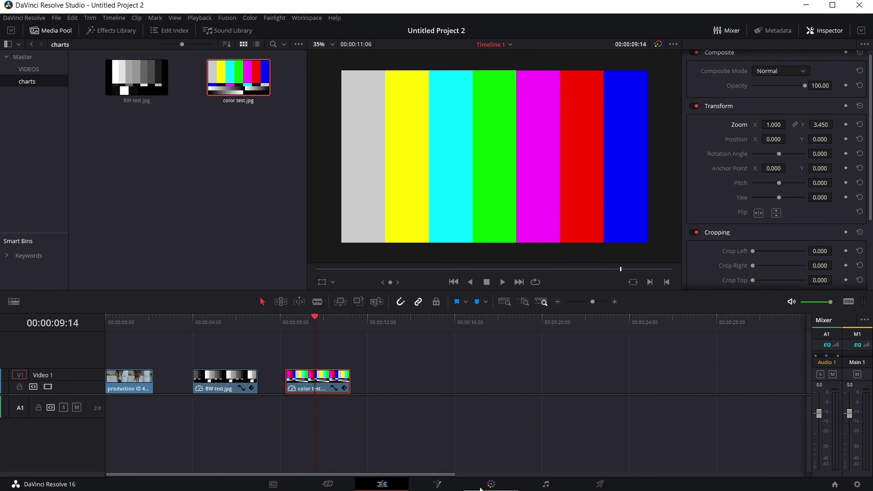
click(492, 485)
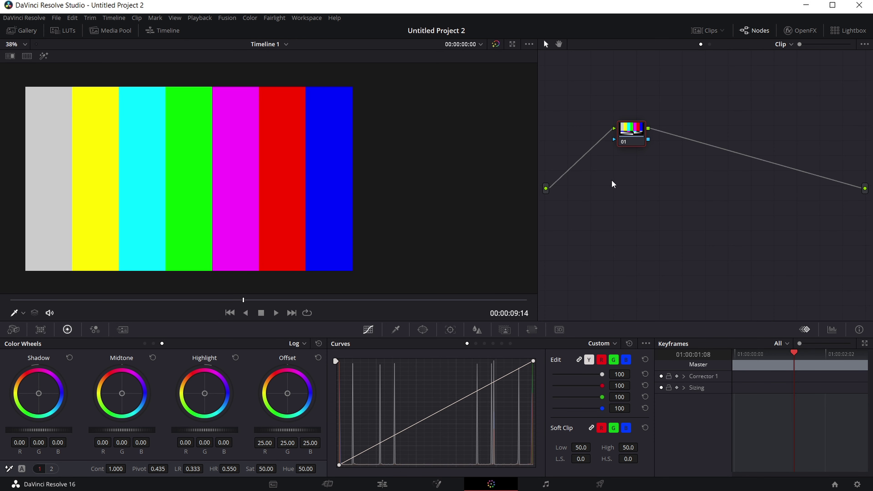
- Show the colour bars in a floating waveform scope with Colorize turned on
right_click(243, 204)
click(279, 351)
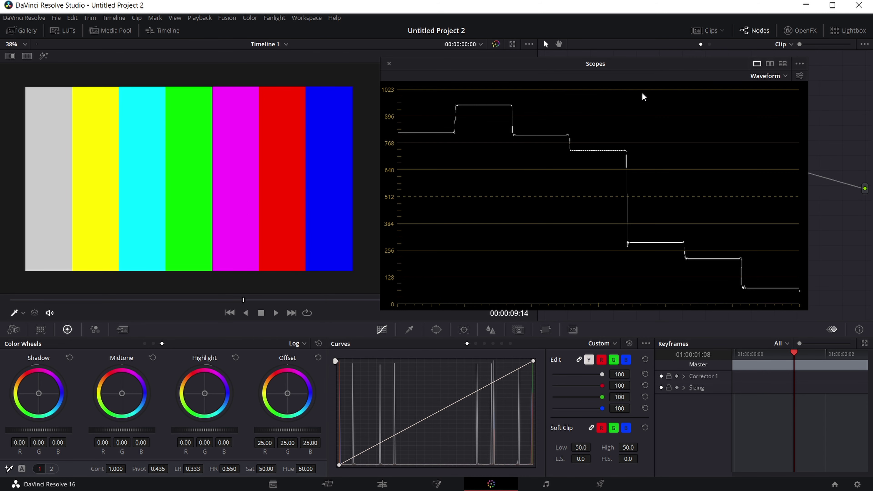
drag(662, 65, 696, 93)
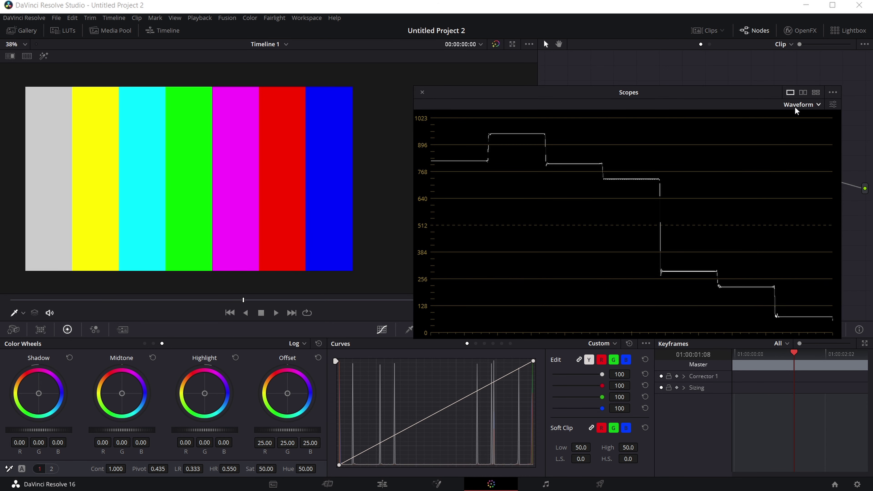
click(833, 104)
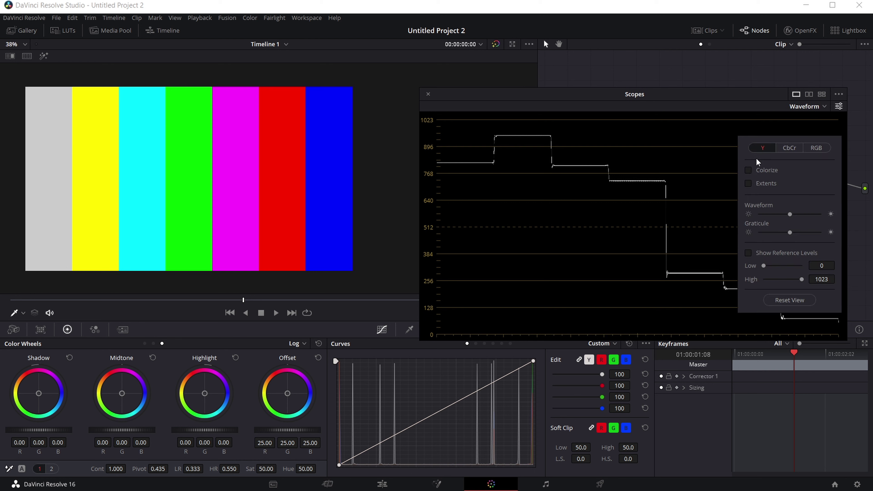
click(747, 170)
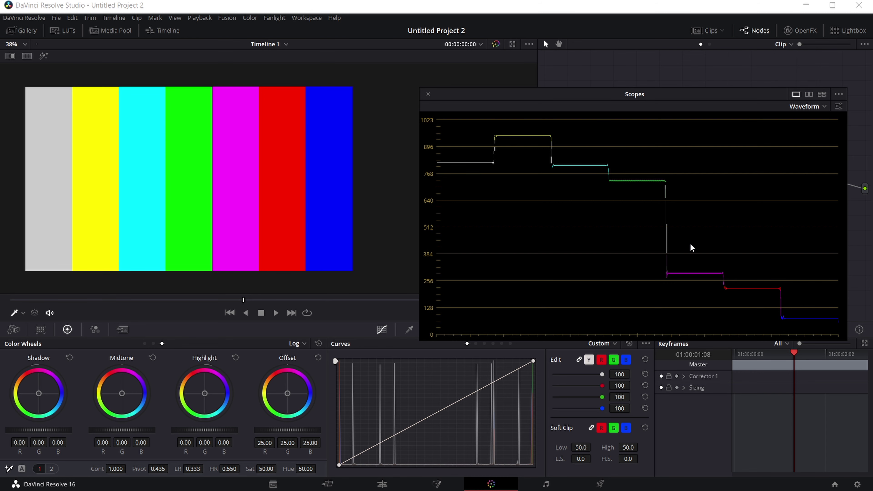
drag(699, 96, 703, 114)
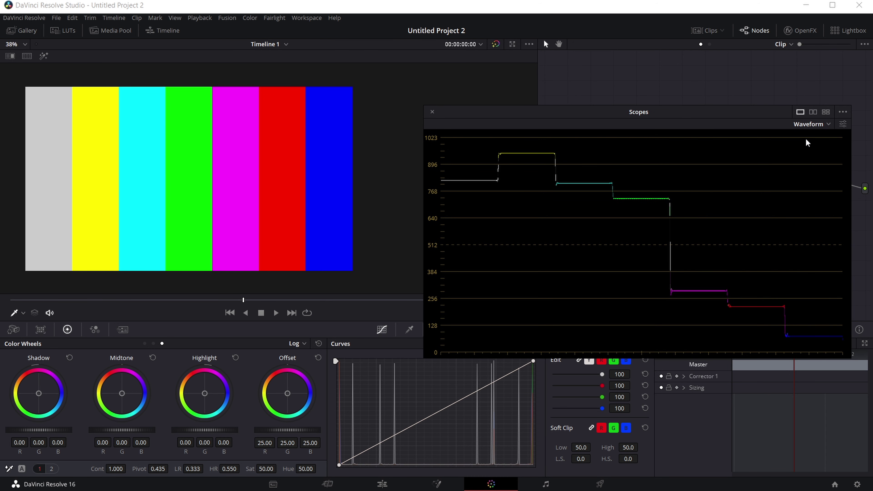
click(815, 125)
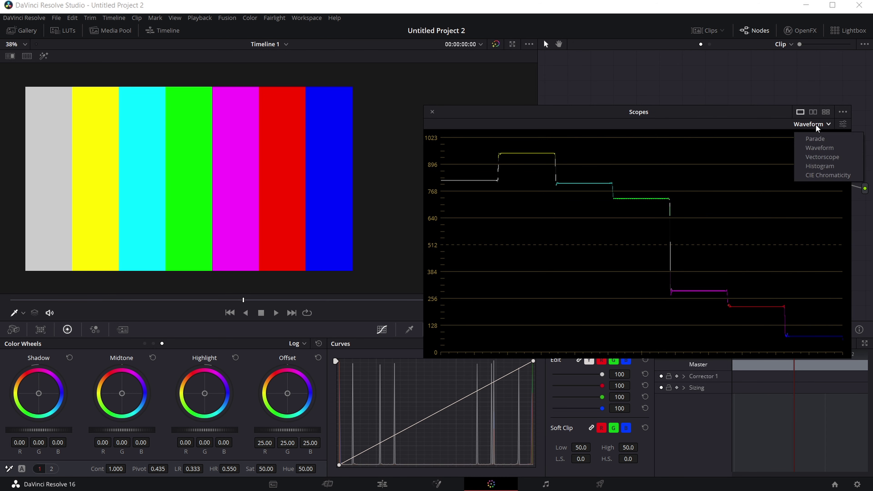
- Switch the floating scope to a Vectorscope and move its window up and left
click(818, 158)
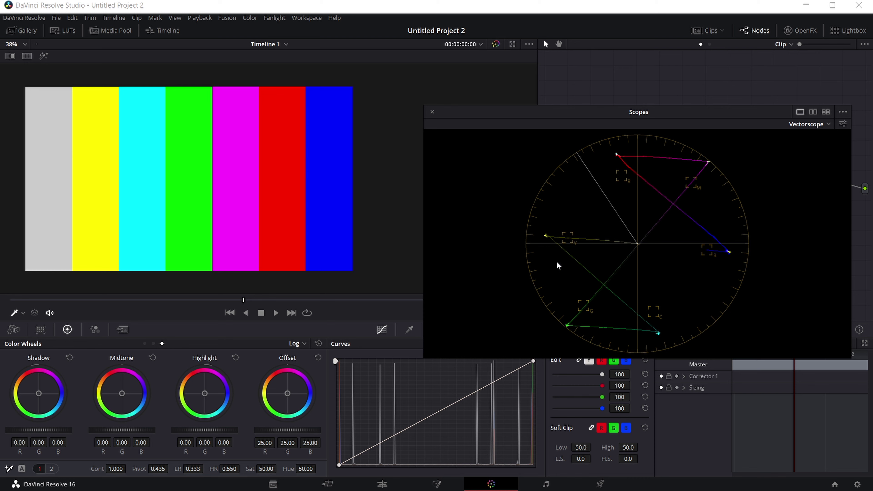
drag(599, 108, 585, 68)
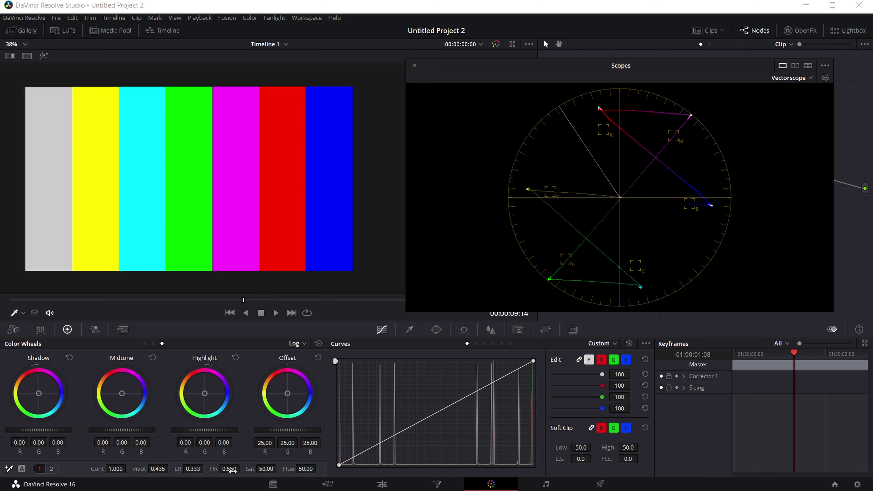
- Set the colour-bar chart's Sat value in the Log wheels panel to 38.10
mouse_move(261, 469)
mouse_down()
mouse_move(249, 469)
mouse_move(272, 451)
mouse_move(279, 469)
mouse_up()
mouse_move(266, 469)
mouse_down()
mouse_move(252, 469)
mouse_move(280, 467)
mouse_up()
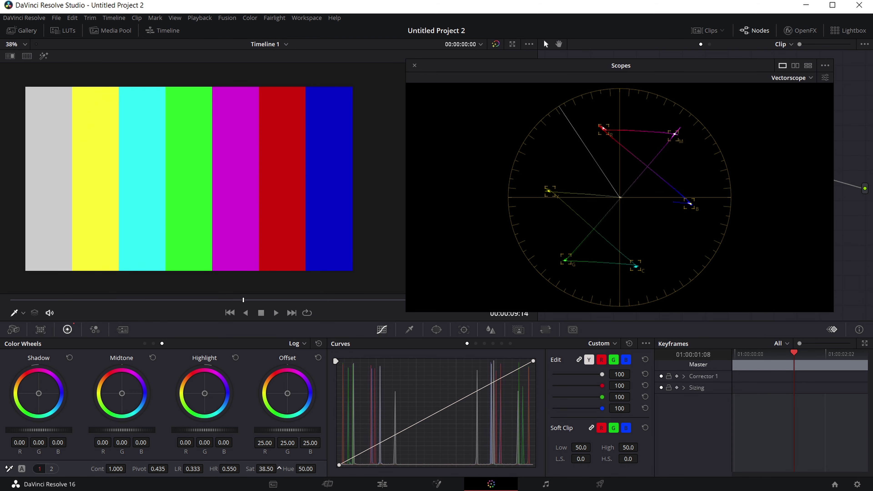
drag(279, 468, 280, 469)
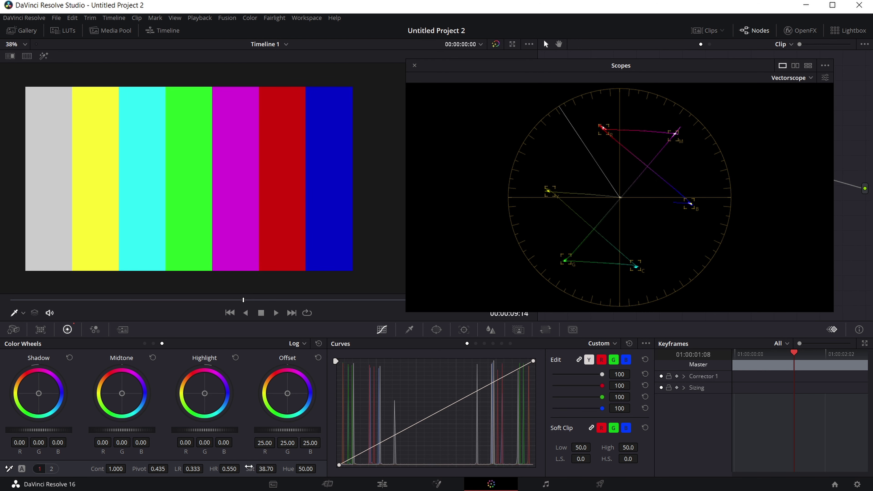
drag(252, 467, 279, 468)
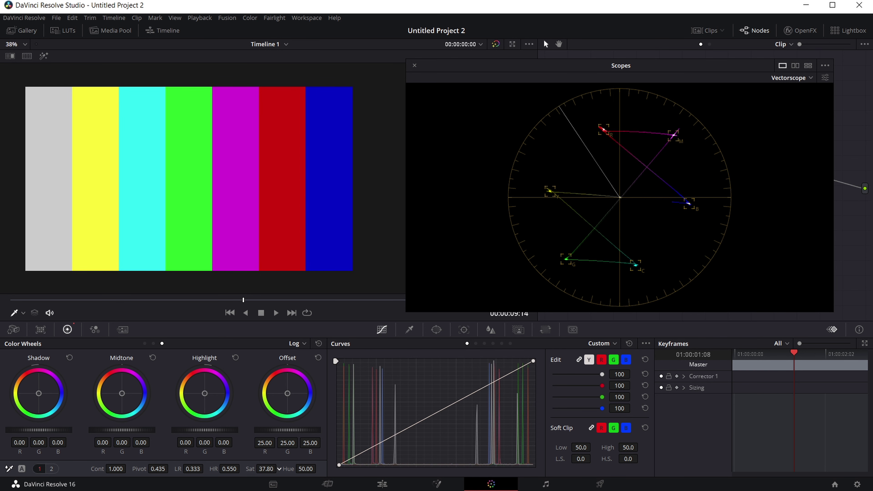
drag(279, 468, 280, 469)
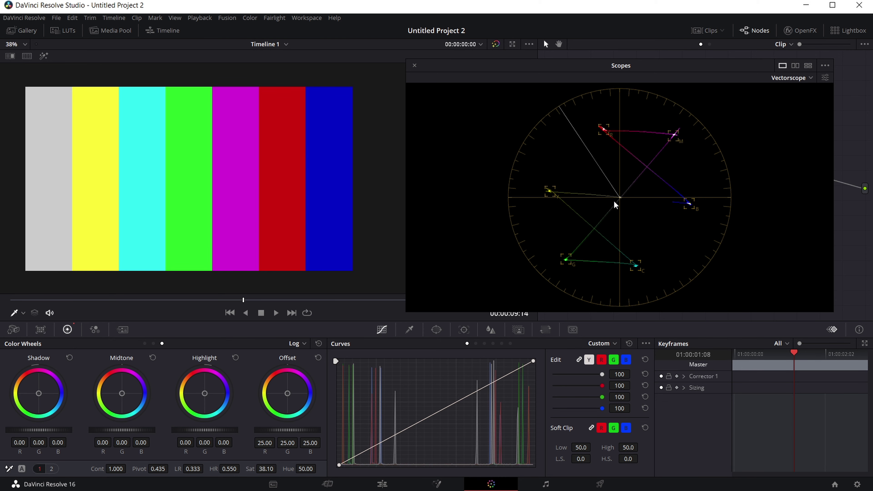
- Place production ID 3744556.mp4 from the VIDEOS bin on V1 after color test, then return to Color
click(382, 484)
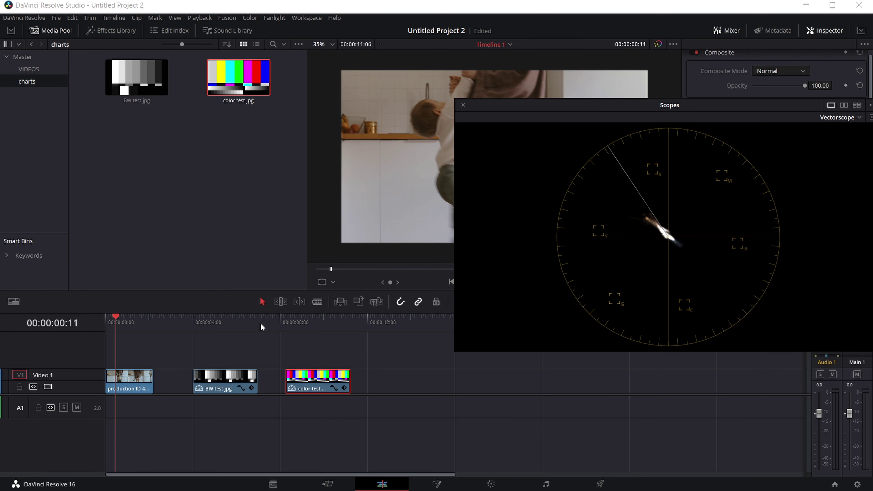
click(129, 321)
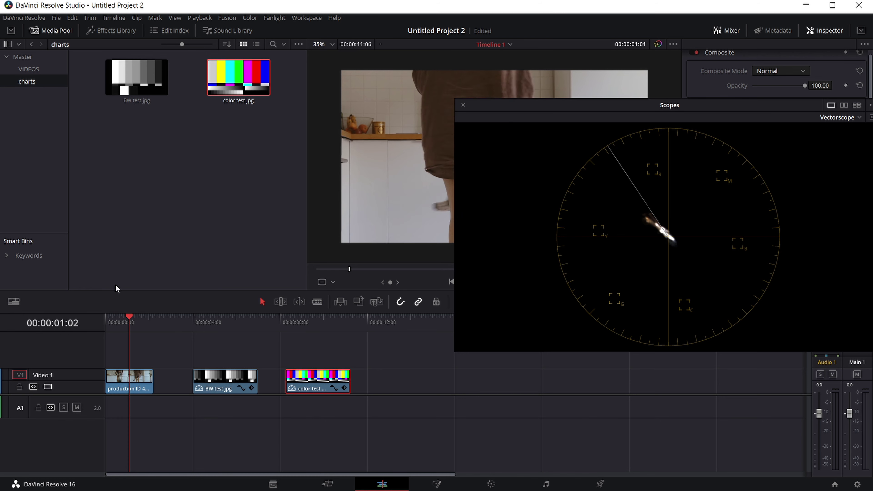
click(26, 70)
drag(167, 198, 376, 379)
drag(411, 327, 394, 327)
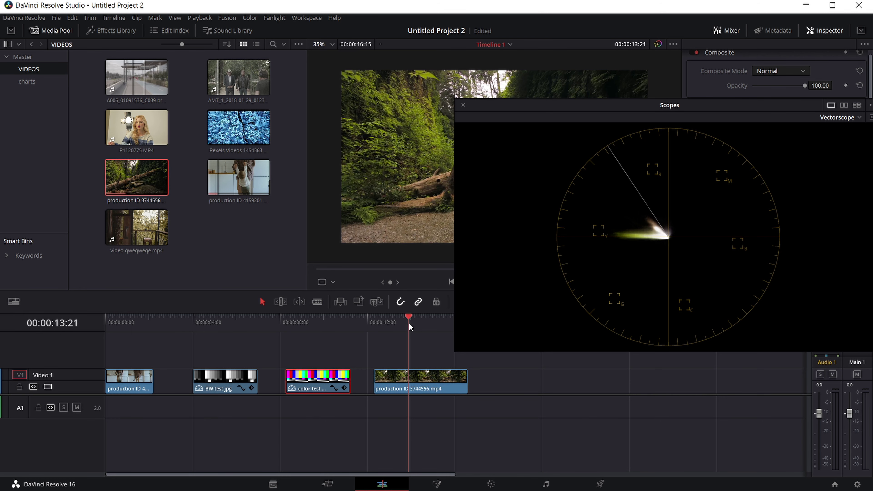
click(491, 484)
drag(513, 108, 471, 61)
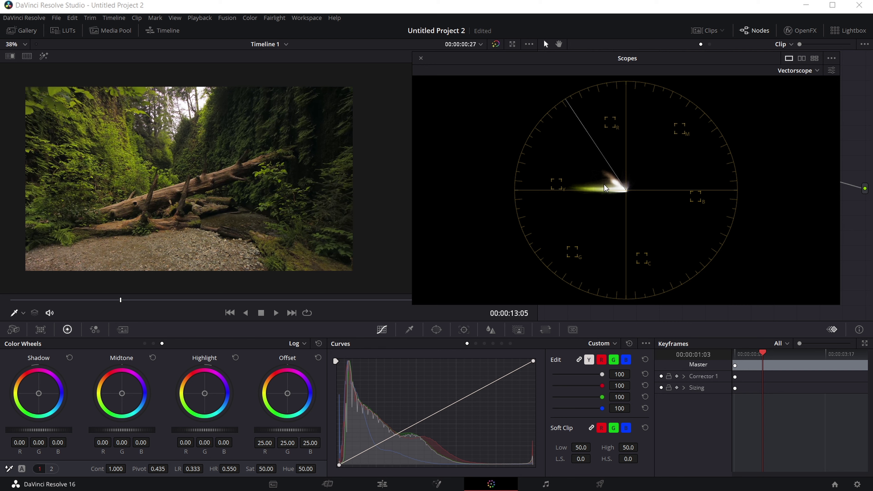
- Push the forest clip's saturation up to 93.50, then settle it at 66.20
drag(259, 469, 280, 468)
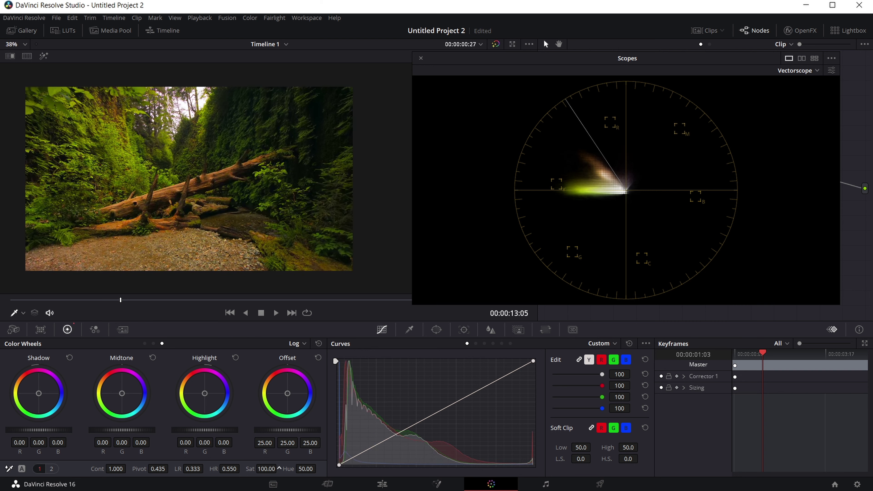
drag(279, 466, 272, 468)
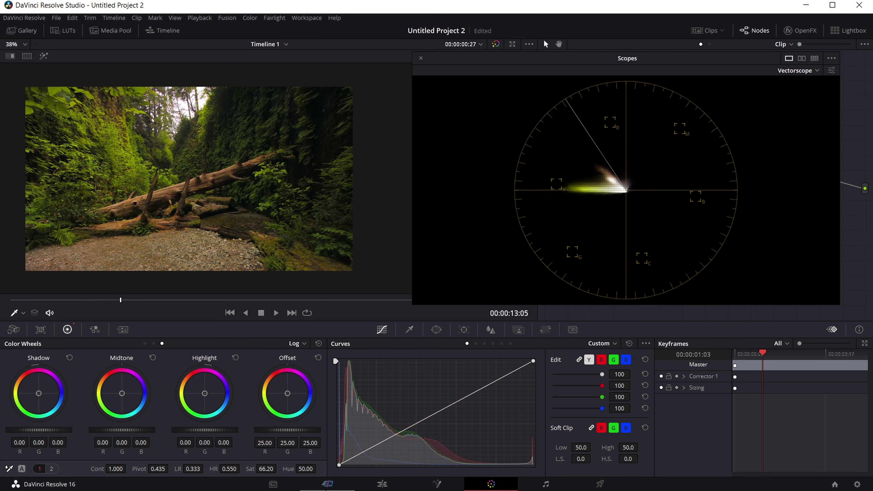
- Append snowy-forest clip Pexels Videos 1454363 after the forest clip on V1 and open it on Color
click(382, 484)
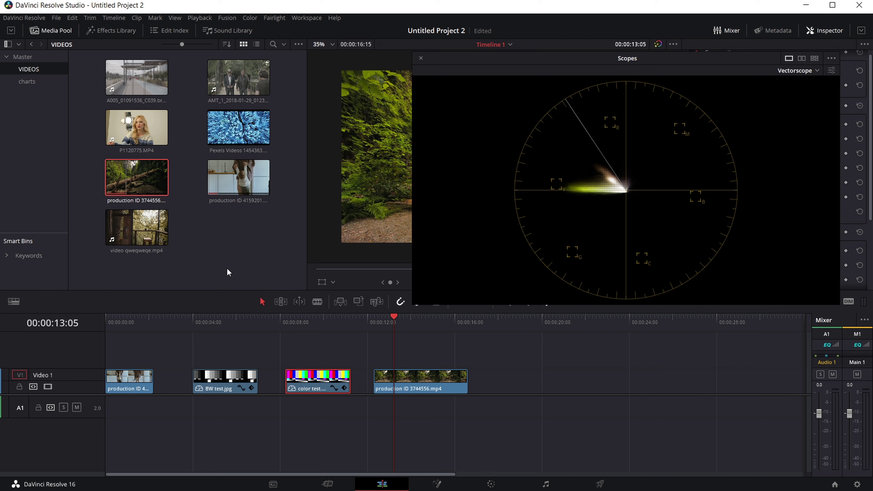
mouse_move(238, 129)
mouse_down()
mouse_move(486, 400)
mouse_move(501, 385)
mouse_up()
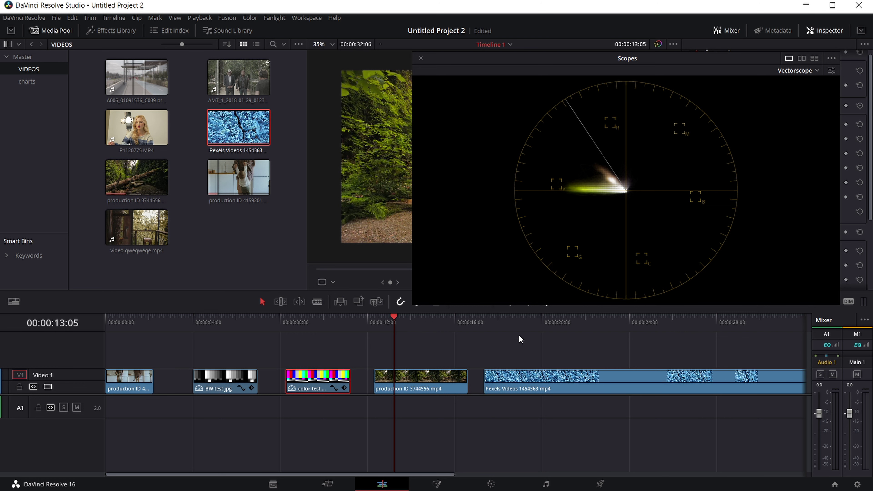
drag(522, 326, 574, 321)
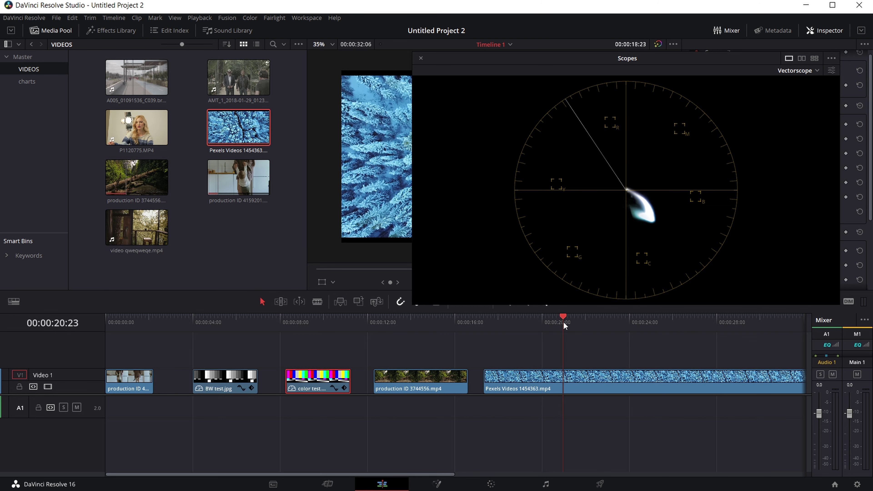
click(491, 483)
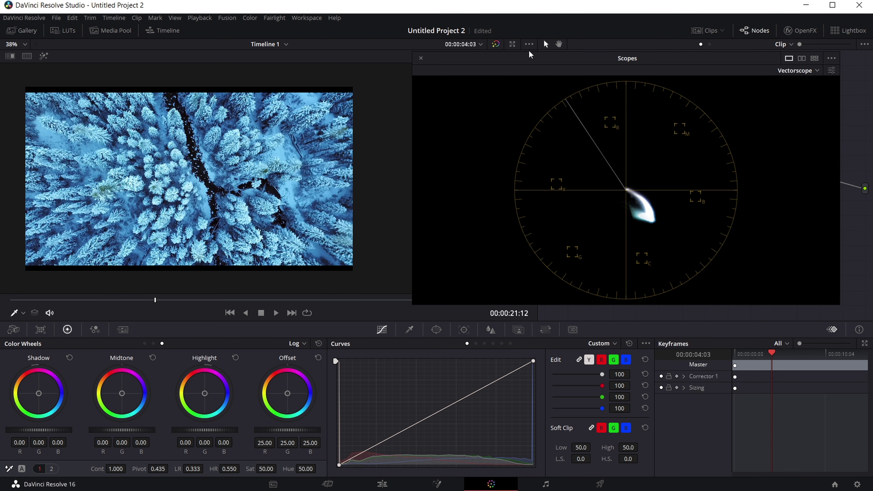
- Display the snowy forest clip as a colourised RGB waveform with separate red, green and blue traces
drag(533, 57, 536, 56)
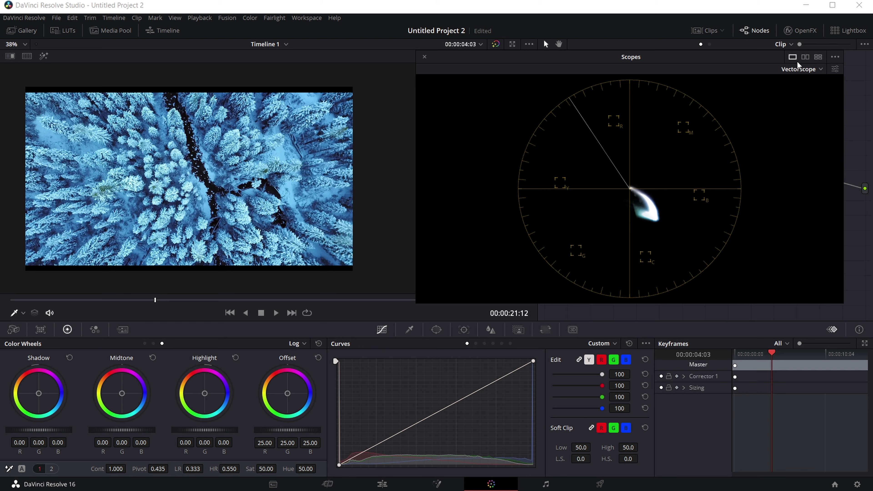
click(817, 69)
click(799, 92)
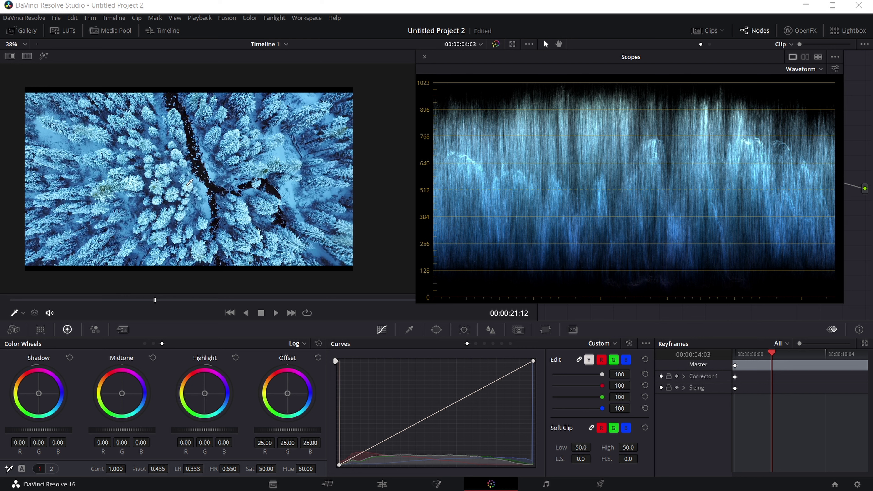
click(835, 70)
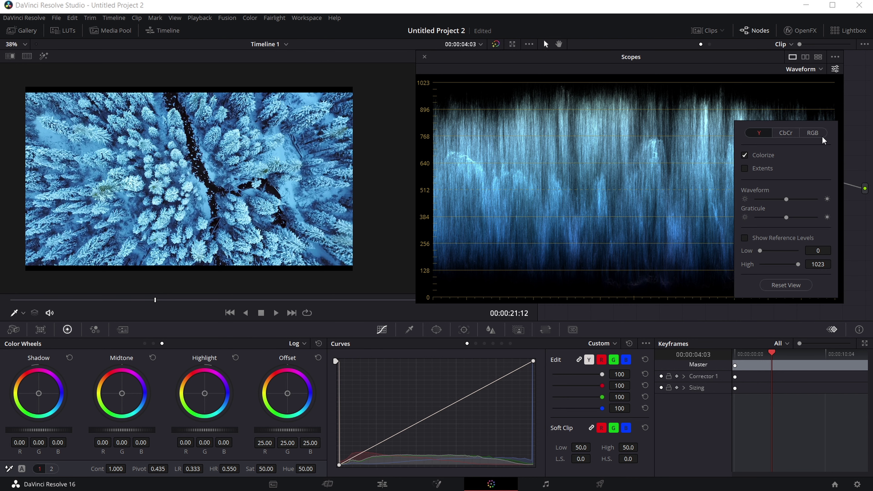
click(745, 156)
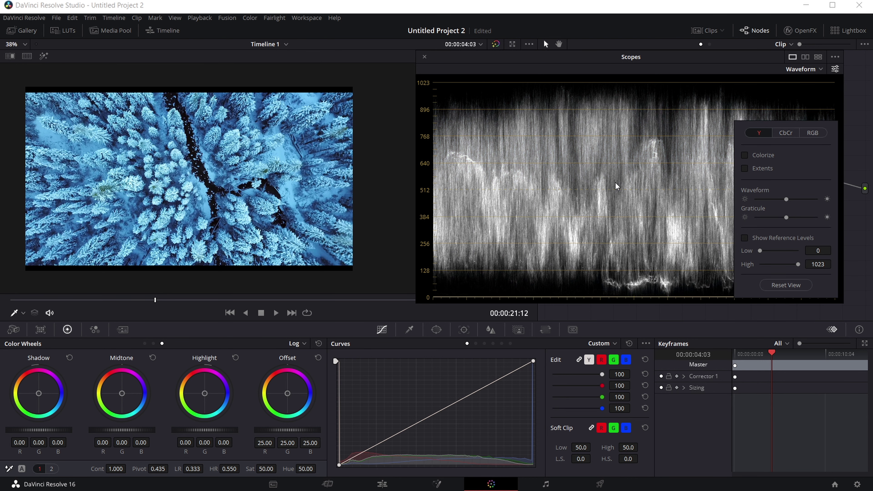
click(812, 134)
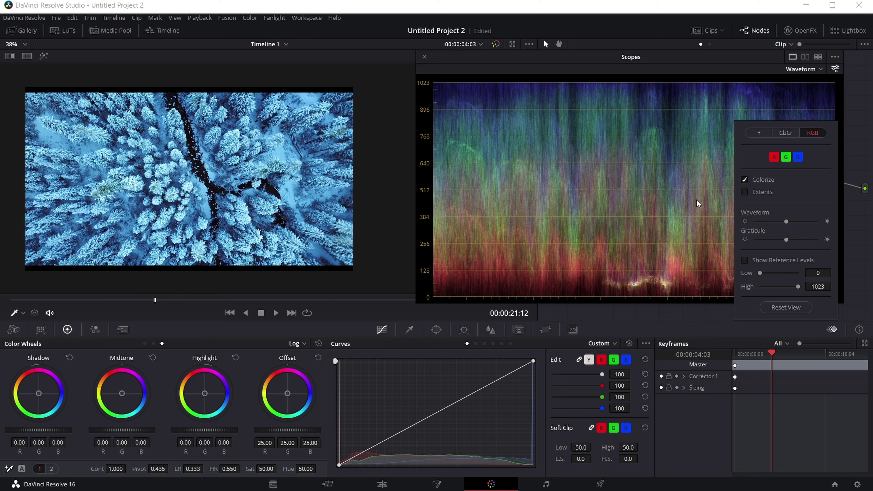
click(818, 68)
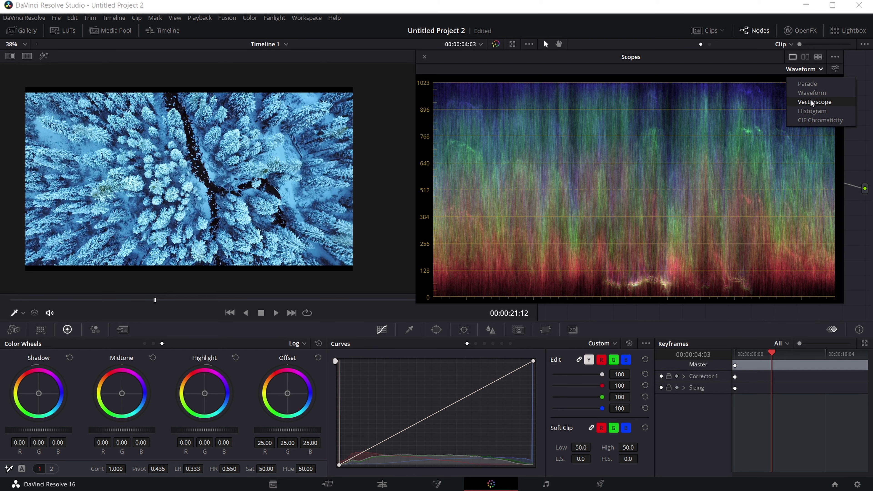
- Show an RGB Parade and white-balance the snowy forest clip by sampling the snow
click(807, 84)
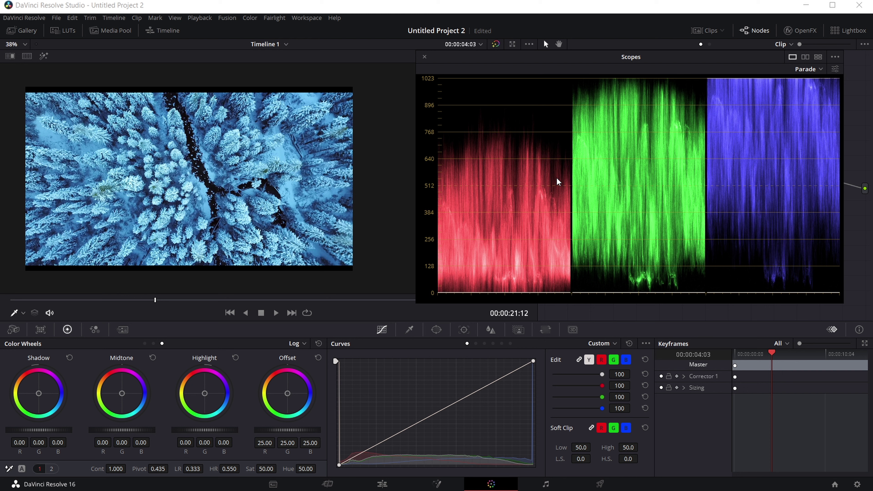
click(9, 469)
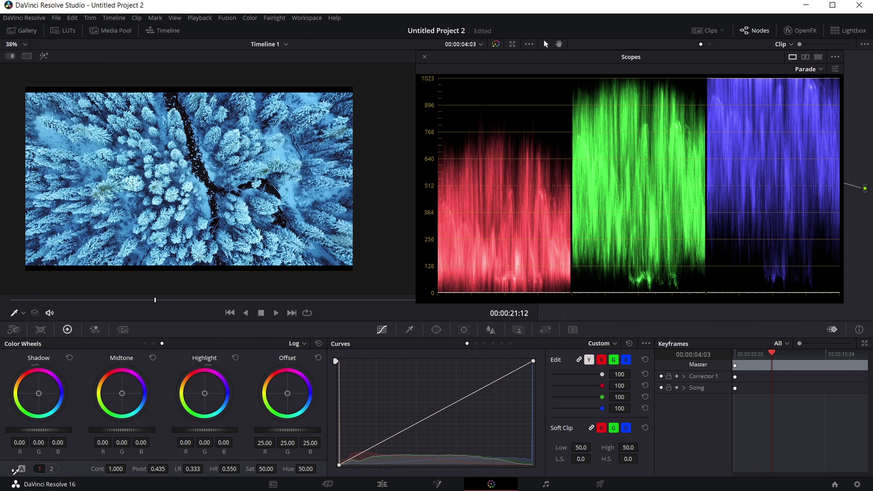
click(284, 149)
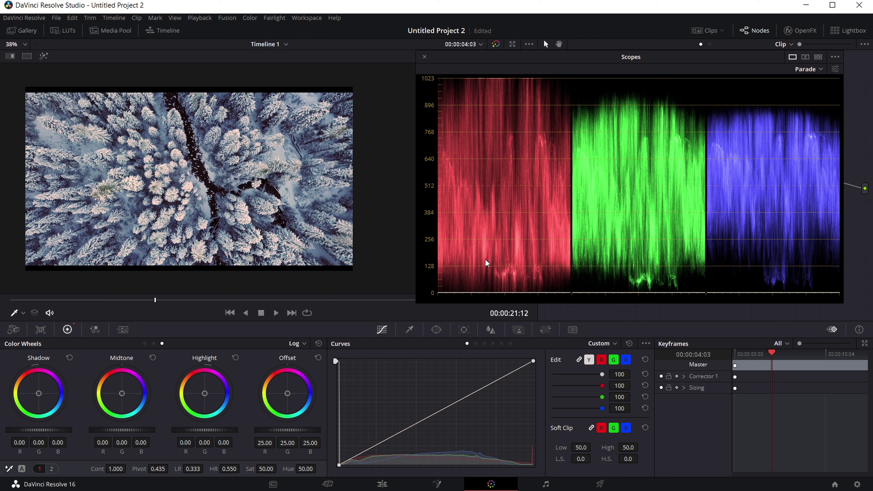
- In Primaries Wheels, set Gain to R 0.88, G 1.03, B 1.08 and fine-tune Lift
click(300, 344)
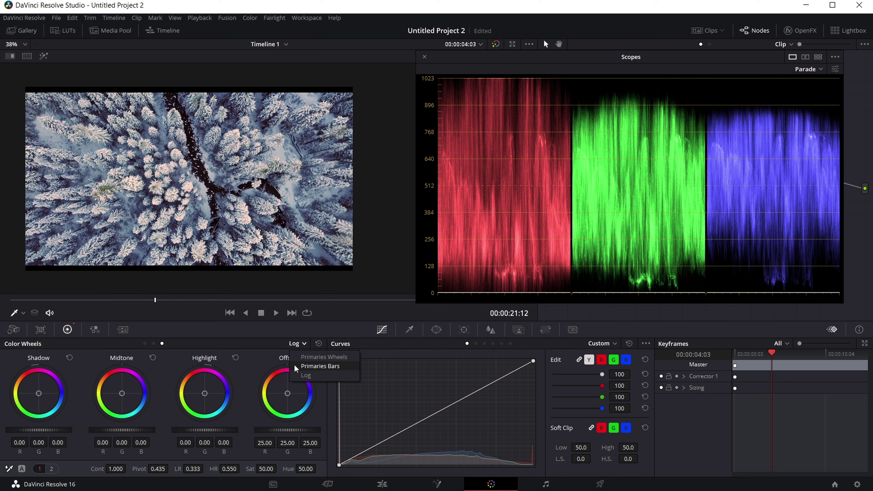
click(307, 356)
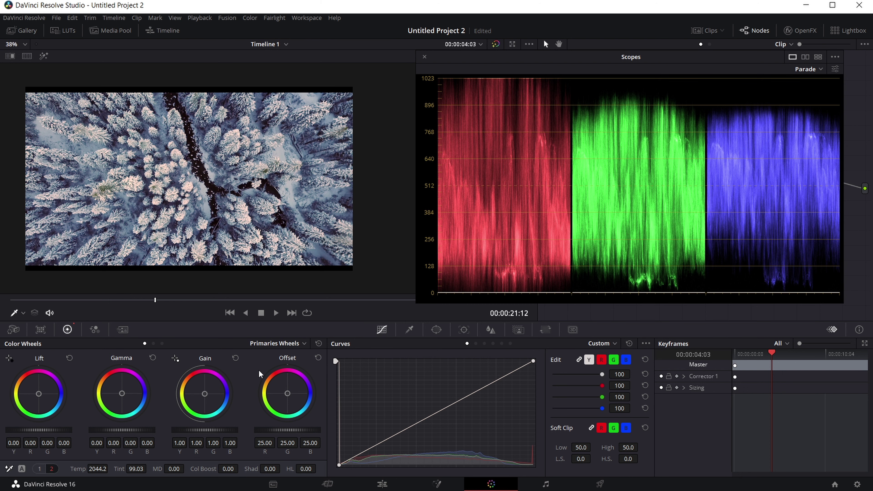
drag(206, 397, 205, 395)
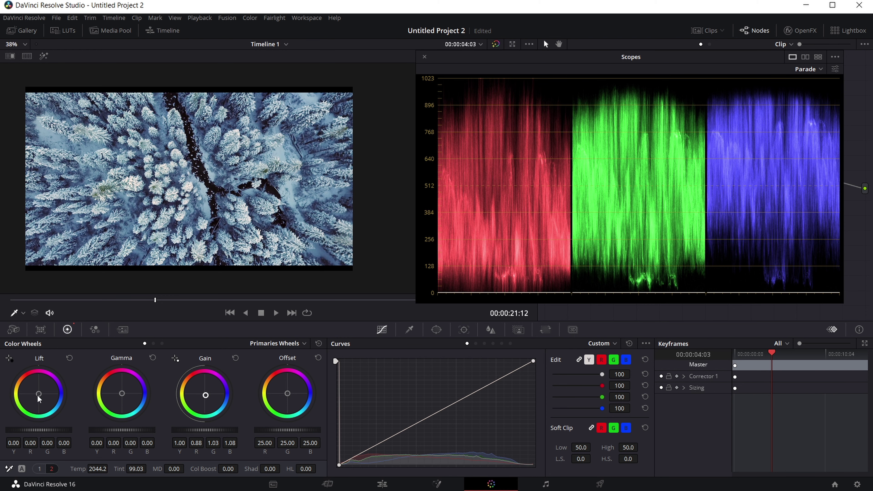
drag(39, 395, 38, 394)
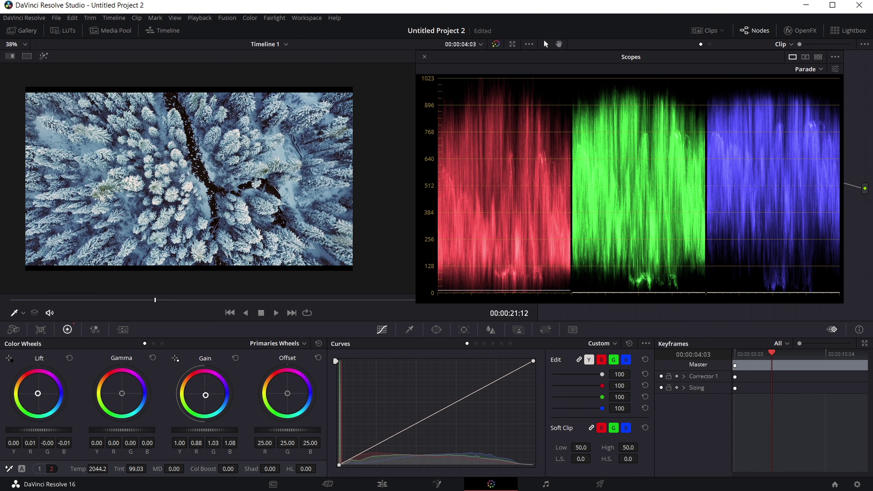
- Compare the grade against the original with Shift+D and save the project
key(shift+d)
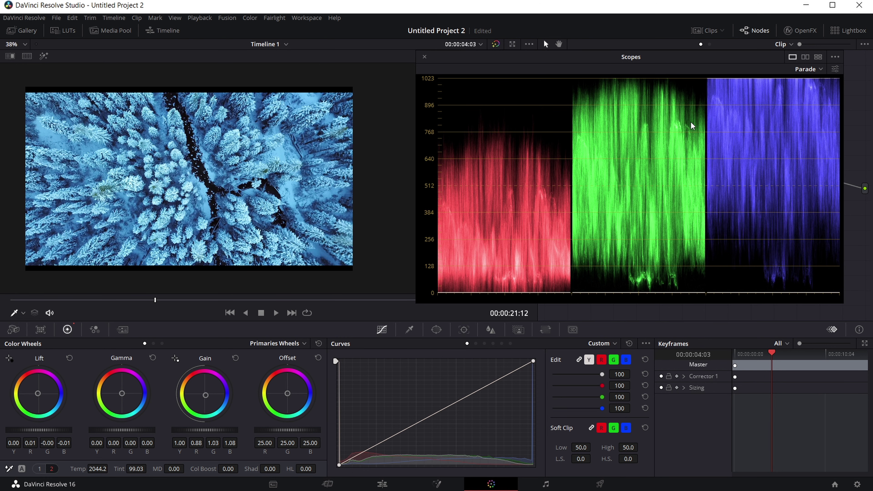
key(ctrl+s)
scroll(186, 185, up, 2)
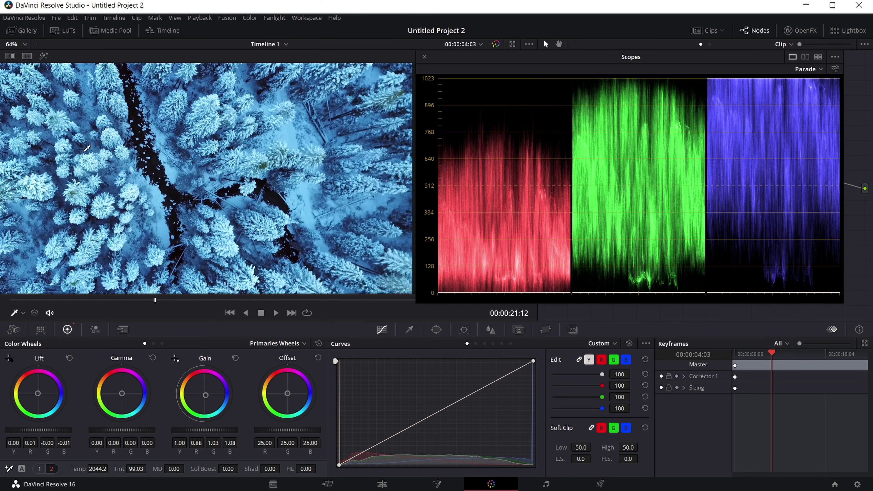
scroll(172, 161, down, 2)
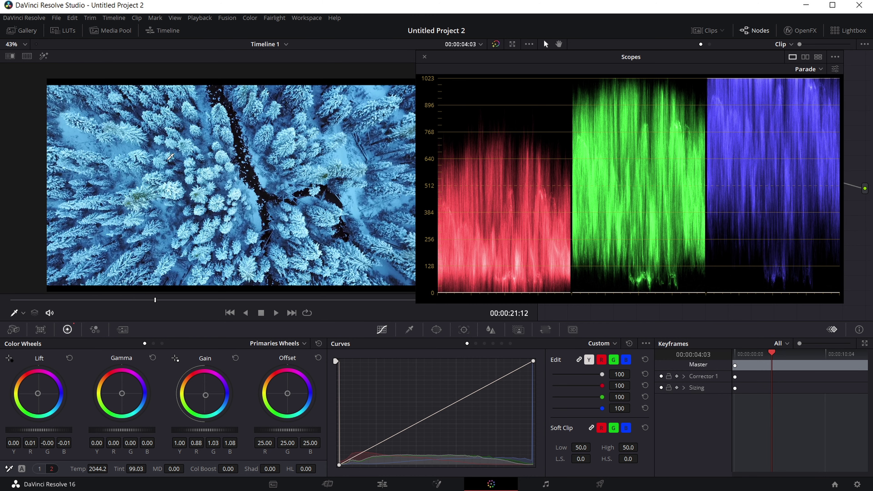
key(shift+d)
drag(505, 65, 554, 192)
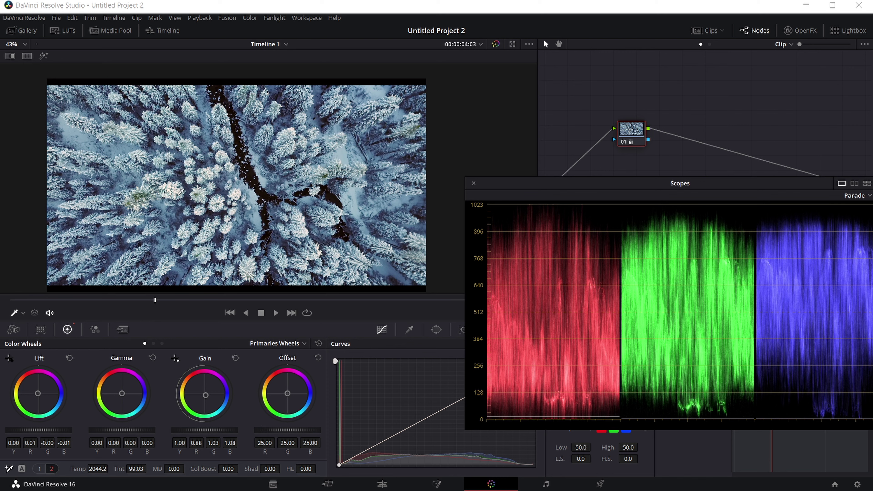
key(shift+d)
key(shift+d)
scroll(336, 178, up, 2)
scroll(340, 184, up, 2)
scroll(347, 193, up, 1)
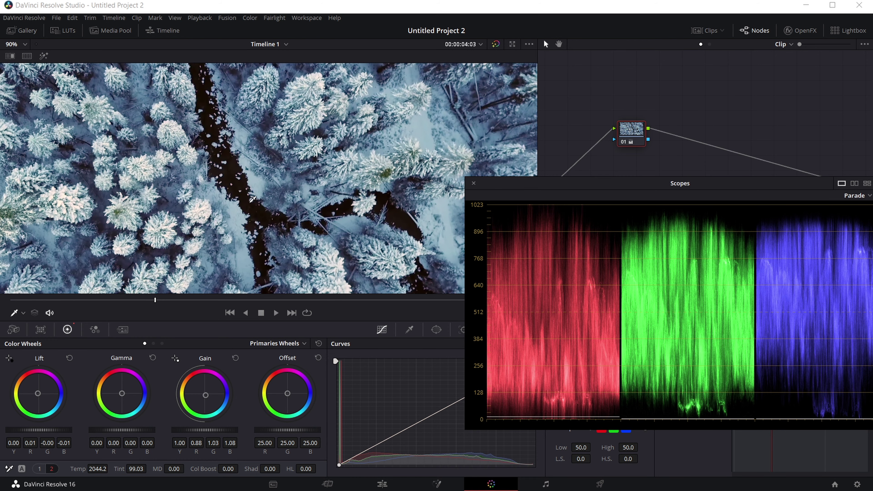
drag(607, 182, 492, 93)
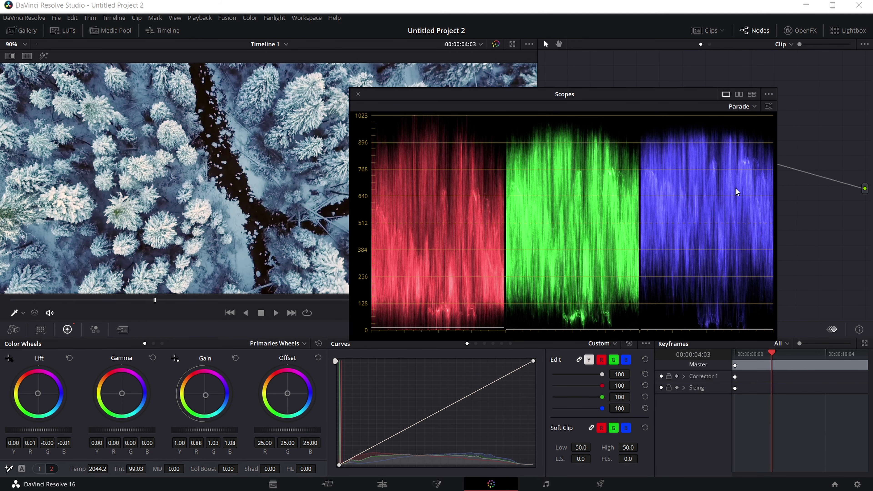
- Switch to a Vectorscope and compare the graded snowy forest clip with its ungraded version
click(750, 106)
click(752, 140)
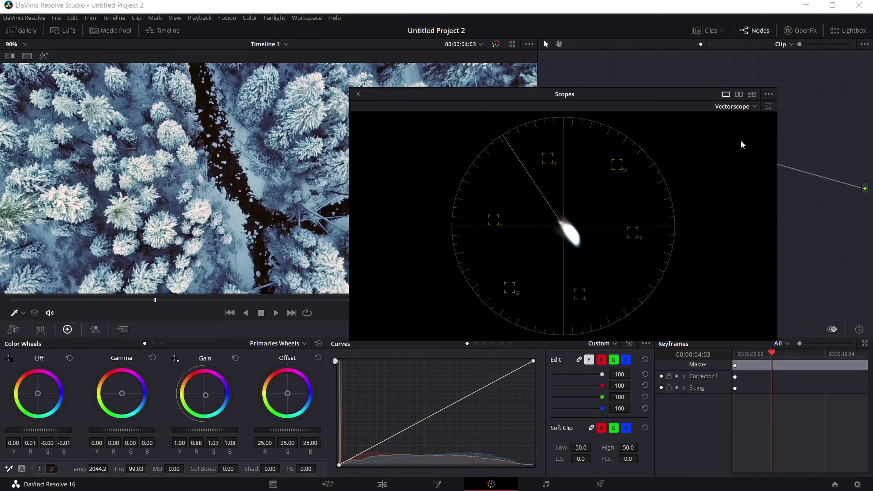
mouse_move(578, 92)
mouse_down()
mouse_move(679, 91)
mouse_move(675, 67)
mouse_up()
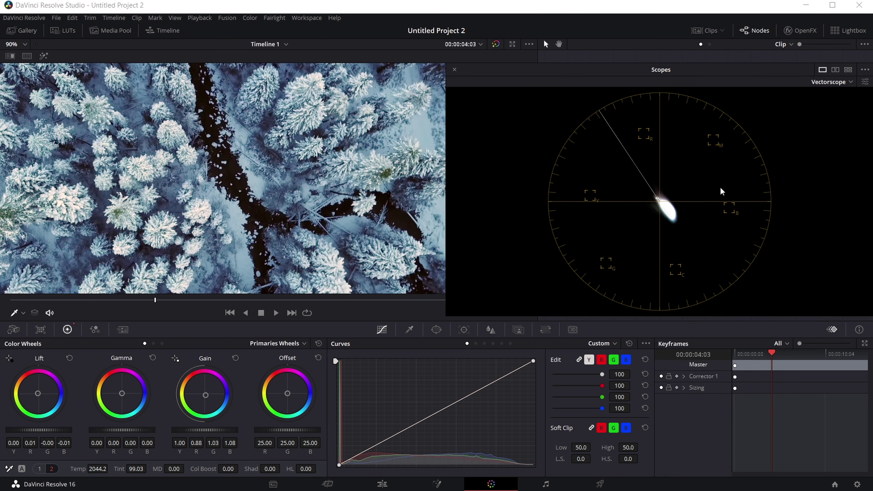
key(ctrl+minus)
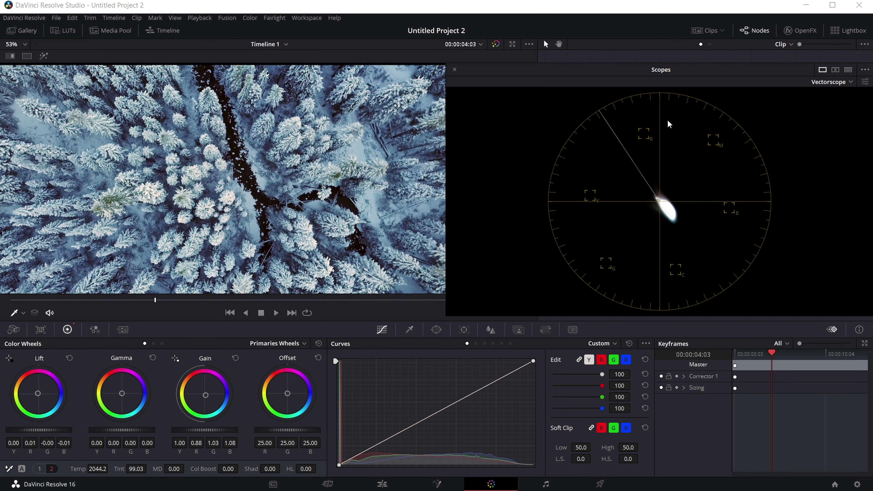
drag(593, 71, 621, 179)
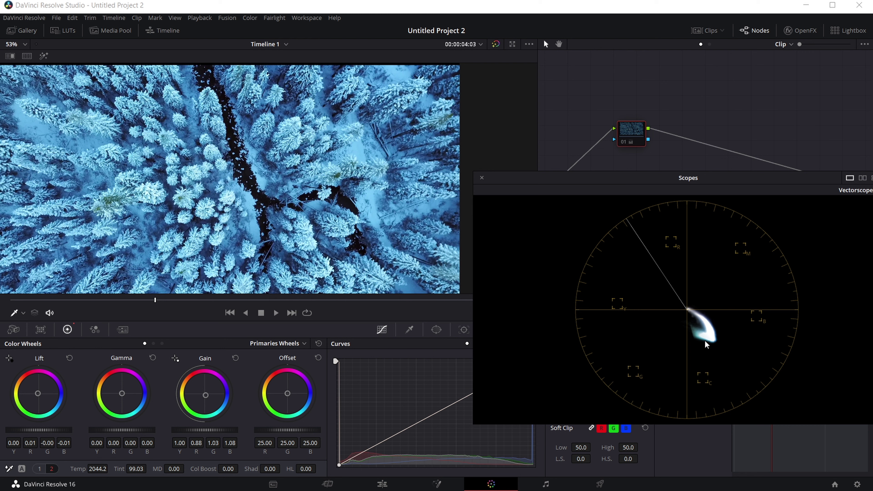
key(shift+d)
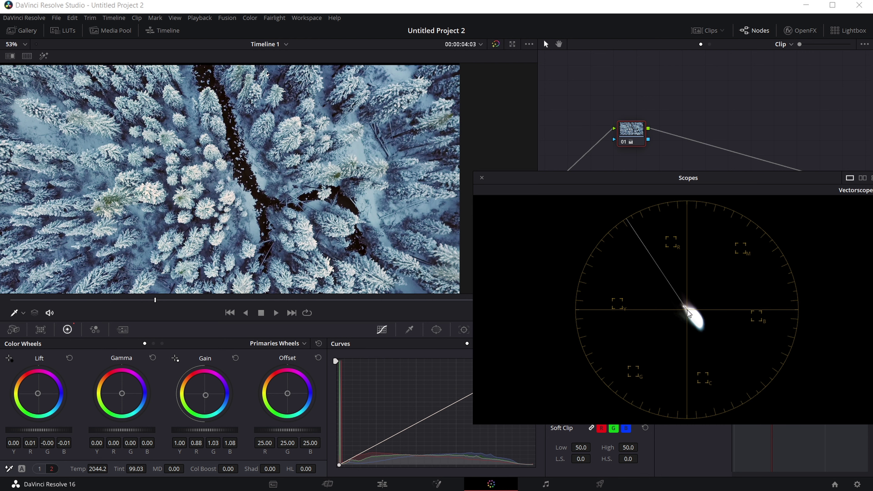
- Add portrait clip P1120775.MP4 to the end of the V1 timeline
click(383, 485)
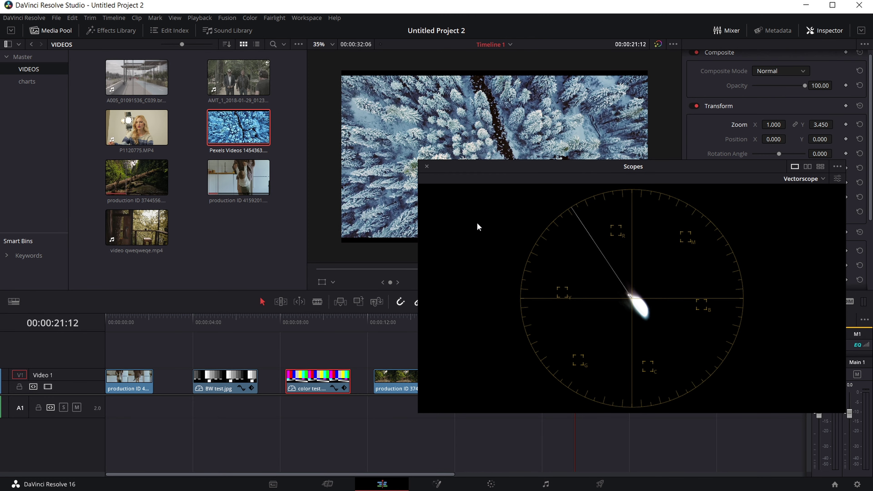
click(426, 167)
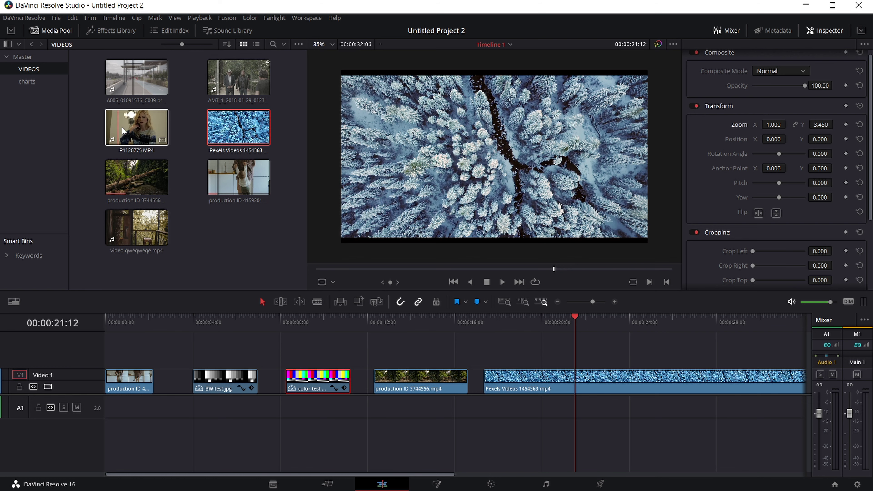
click(127, 133)
double_click(127, 133)
drag(325, 269, 255, 326)
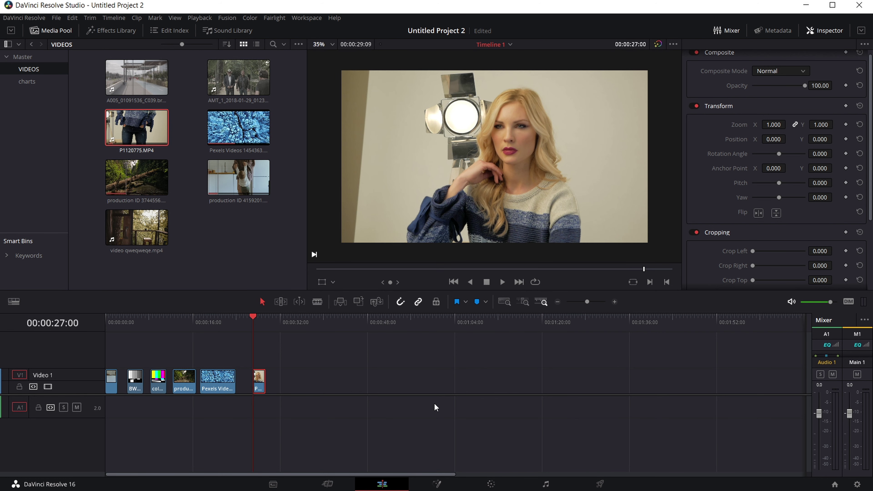
- Reopen the floating Scopes for the portrait on the Color page and list the scope types
click(491, 484)
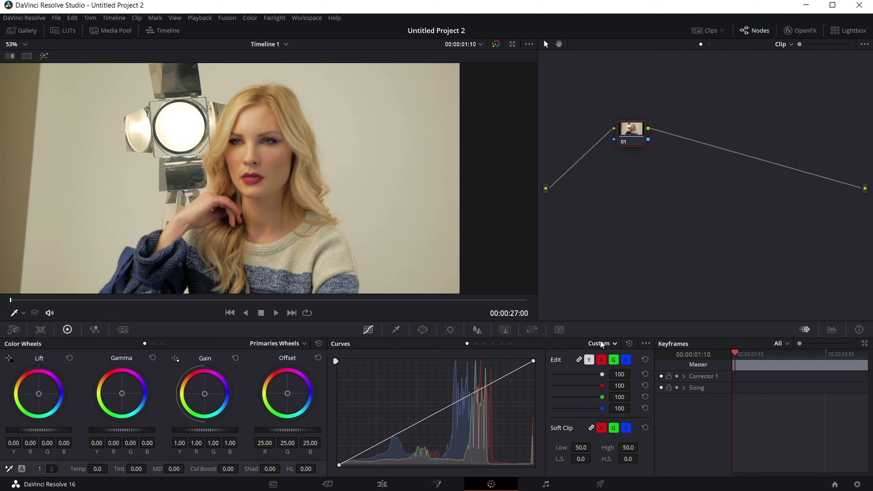
right_click(383, 219)
click(437, 365)
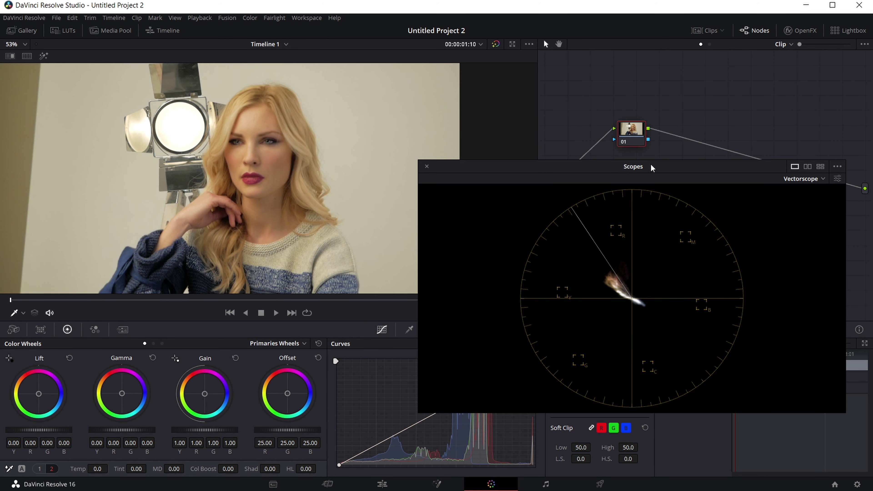
click(823, 179)
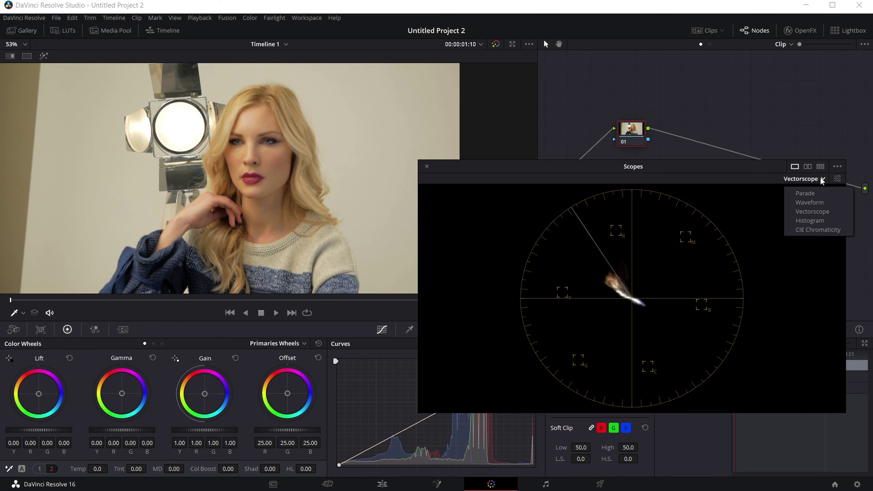
- Show the portrait's waveform in the Scopes window and reposition the floating scopes
click(812, 203)
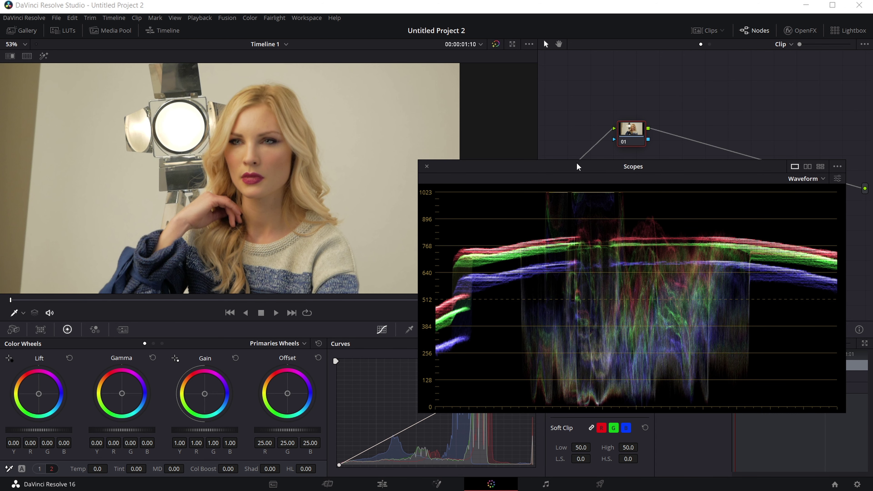
drag(576, 167, 592, 170)
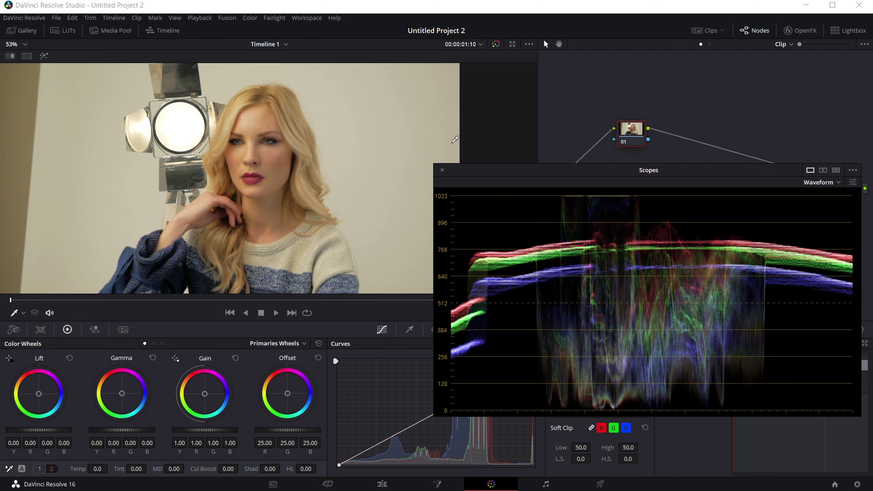
drag(519, 171, 501, 185)
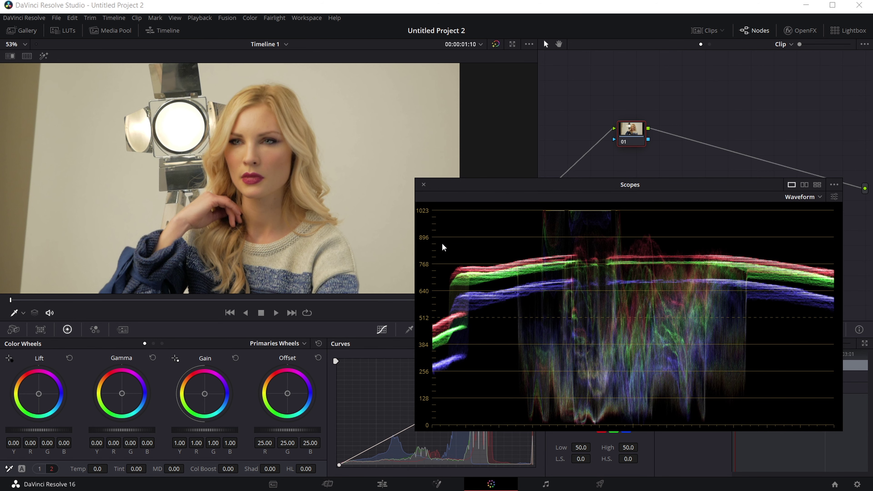
drag(494, 192, 502, 196)
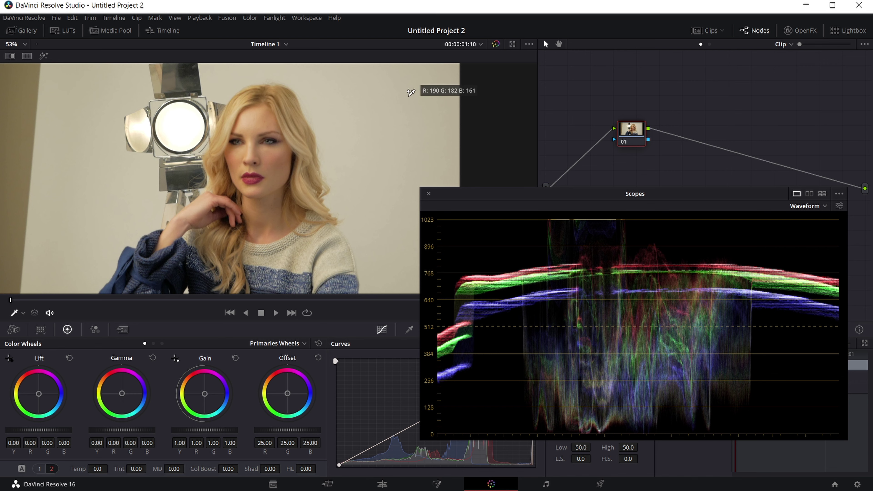
- Try a white balance sampled from the grey backdrop, then reset the node's grade to neutral
click(385, 118)
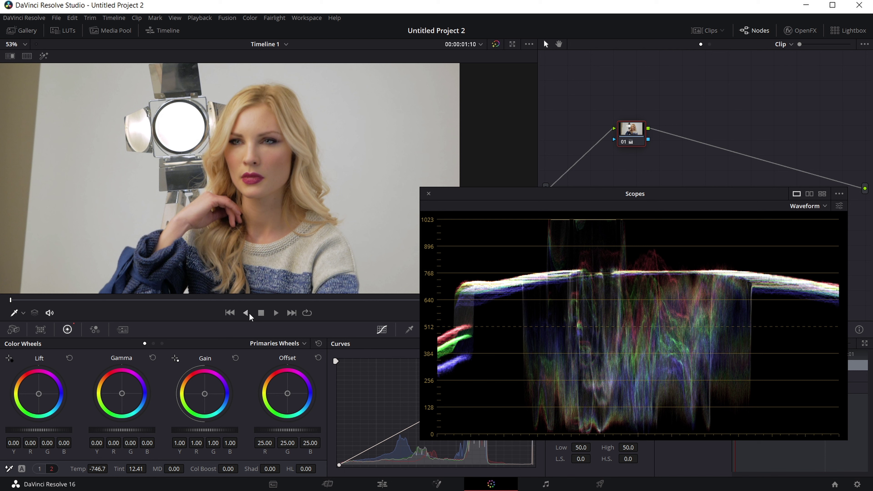
right_click(637, 137)
click(649, 137)
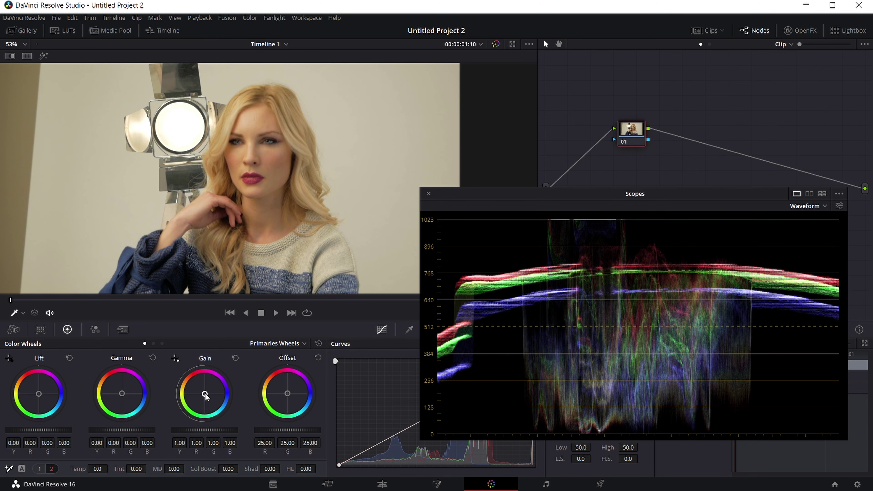
- Cool the Gain toward blue (red 0.95, blue 1.12) and return a trial Lift nudge to zero
drag(206, 396, 206, 394)
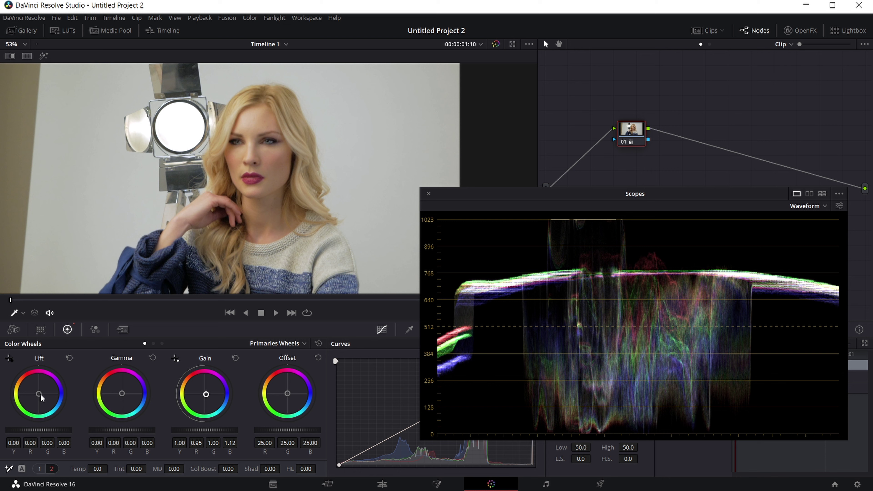
drag(41, 398, 42, 399)
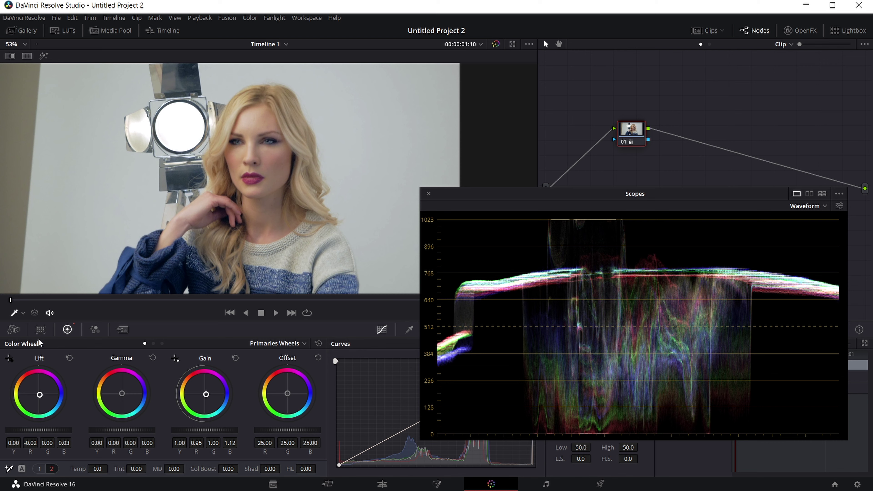
click(70, 359)
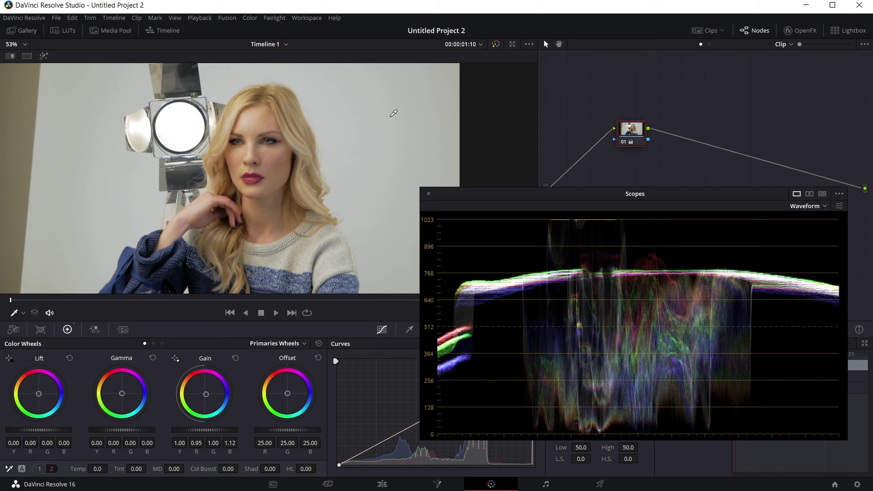
- Toggle the grade off and back on to compare the portrait before and after
key(shift+d)
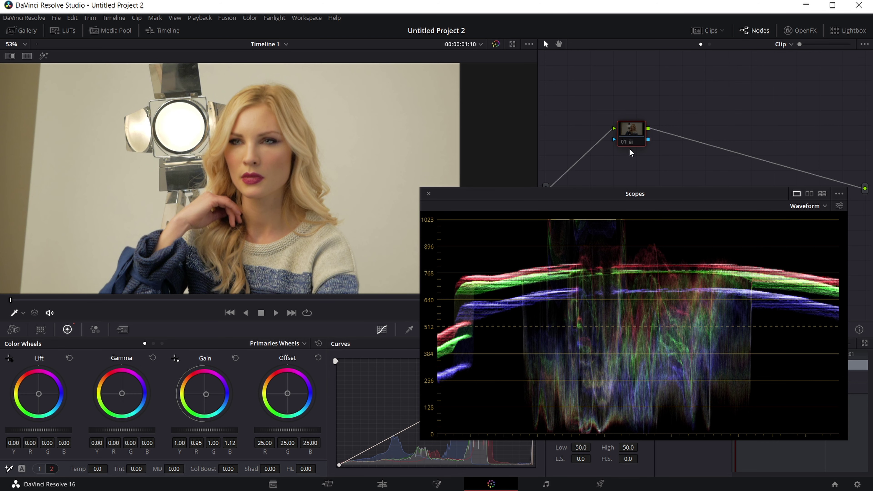
key(shift+d)
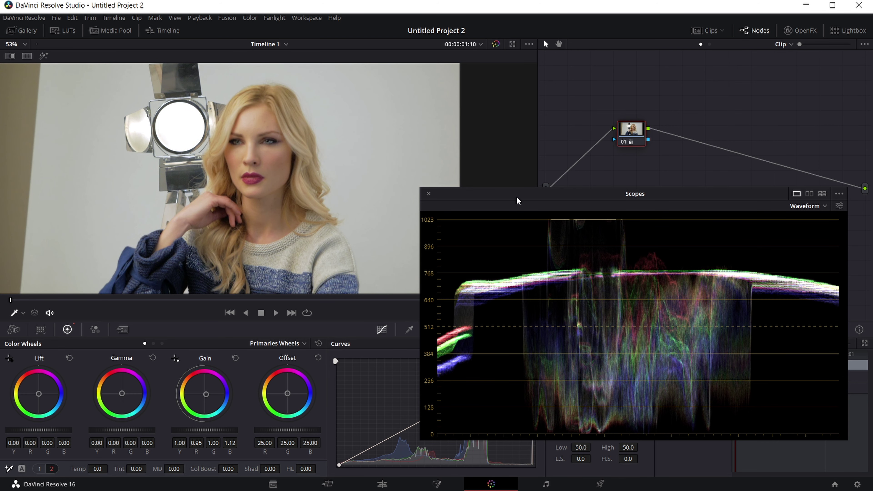
scroll(274, 162, up, 2)
key(ctrl+d)
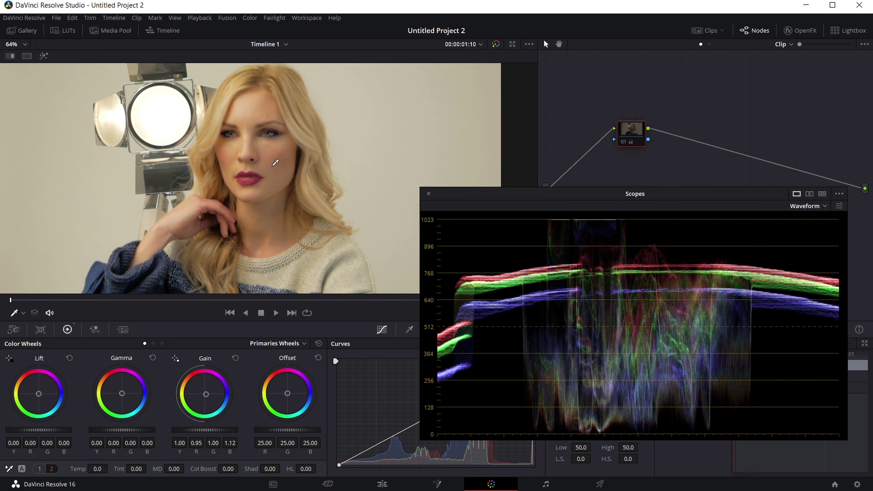
key(ctrl+d)
- Add a Custom curve point dragged upward to lift the highlights
scroll(348, 189, down, 2)
scroll(348, 190, down, 1)
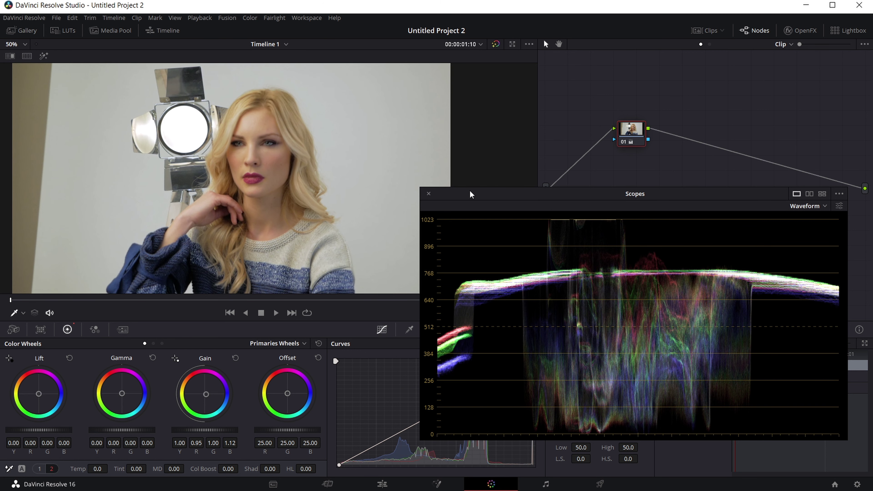
mouse_move(470, 190)
mouse_down()
mouse_move(570, 177)
mouse_move(646, 219)
mouse_up()
drag(494, 384, 489, 383)
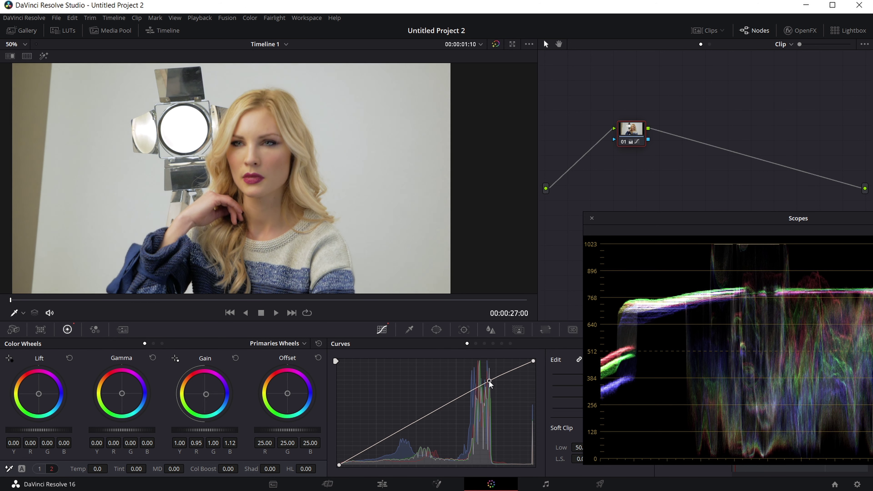
- Move the floating Scopes window clear of the curve controls
drag(651, 218, 543, 223)
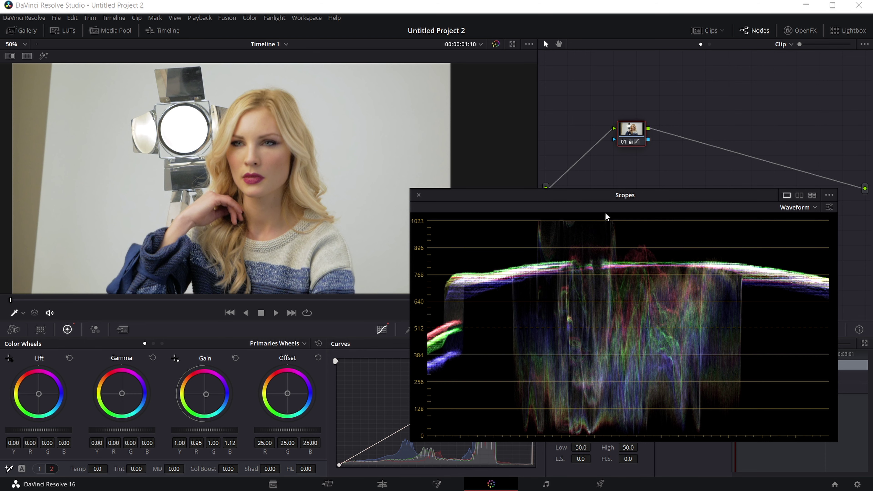
drag(591, 194, 624, 221)
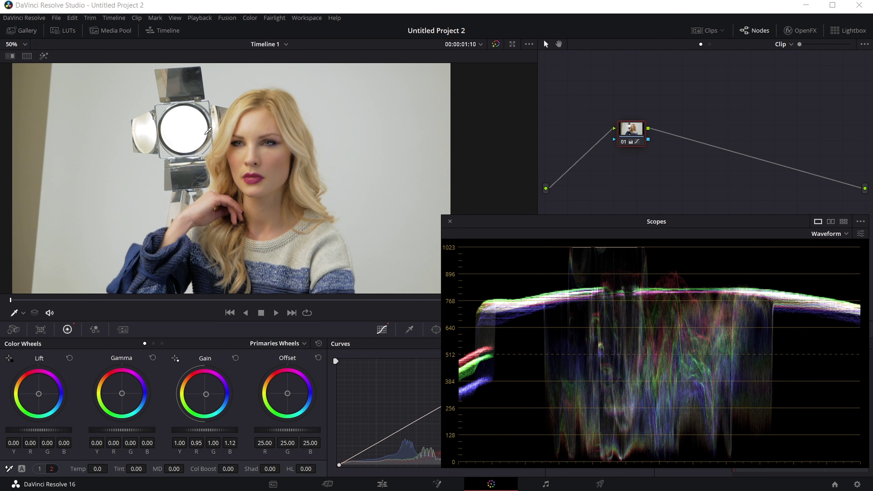
drag(577, 224, 537, 205)
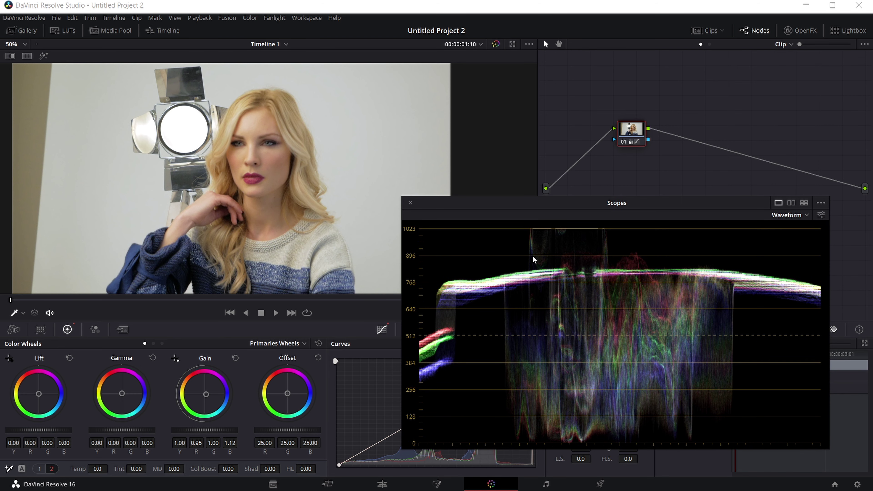
mouse_move(597, 202)
mouse_down()
mouse_move(602, 179)
mouse_move(716, 183)
mouse_up()
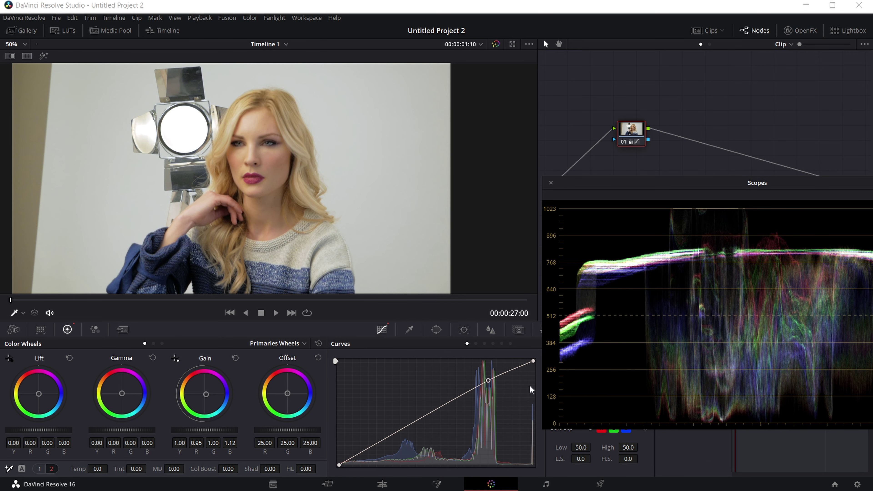
- Trial a highlight roll-off by lowering the curve's top endpoint, then restore it to the top
mouse_move(533, 362)
mouse_down()
mouse_move(538, 371)
mouse_move(541, 360)
mouse_move(539, 372)
mouse_up()
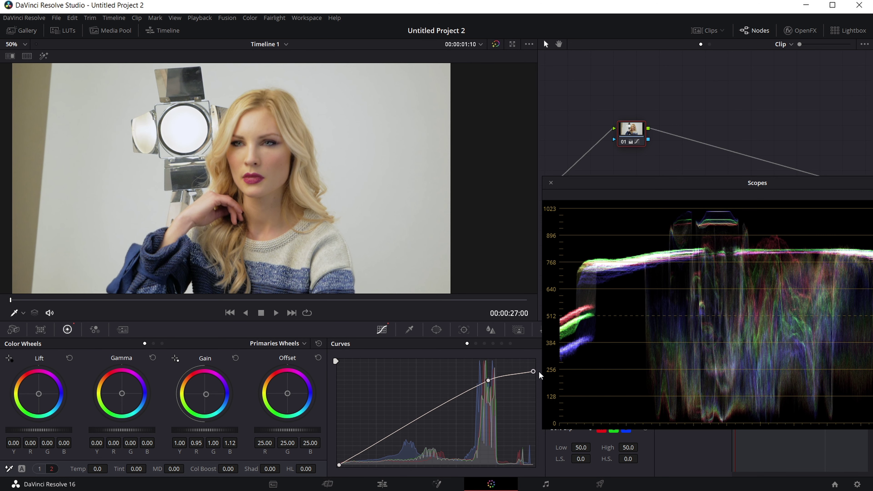
drag(588, 185, 746, 189)
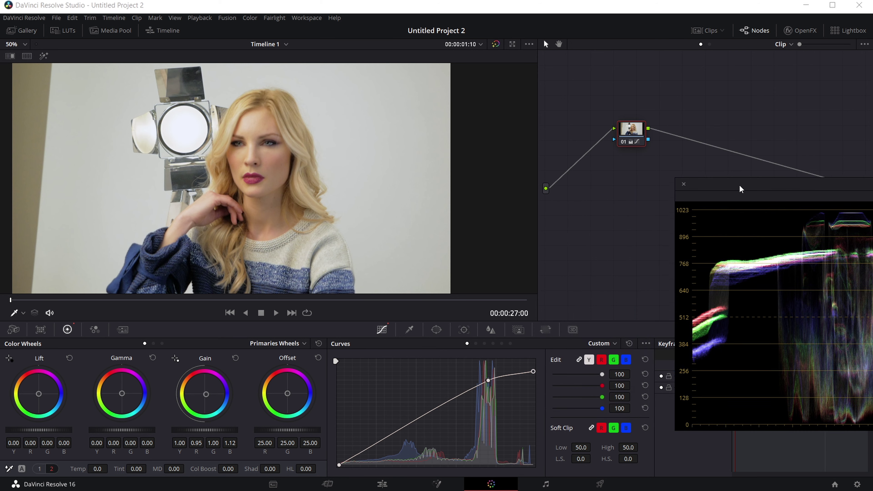
drag(533, 375, 533, 355)
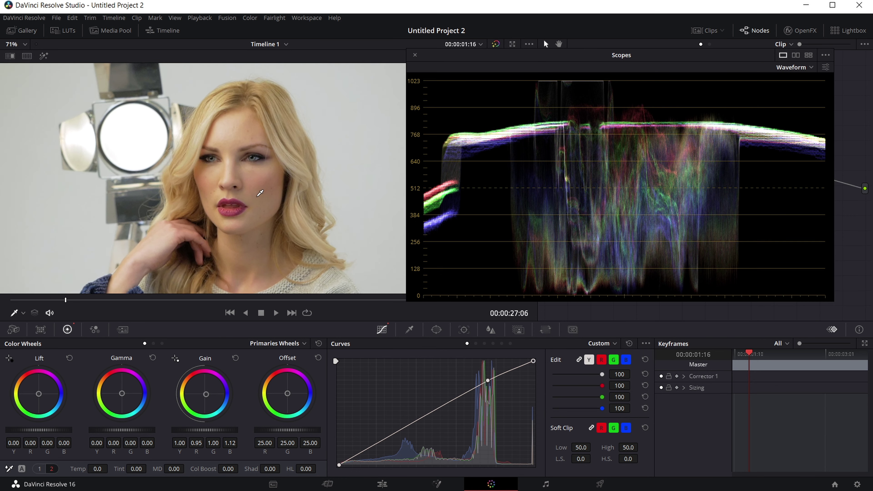
scroll(260, 193, down, 2)
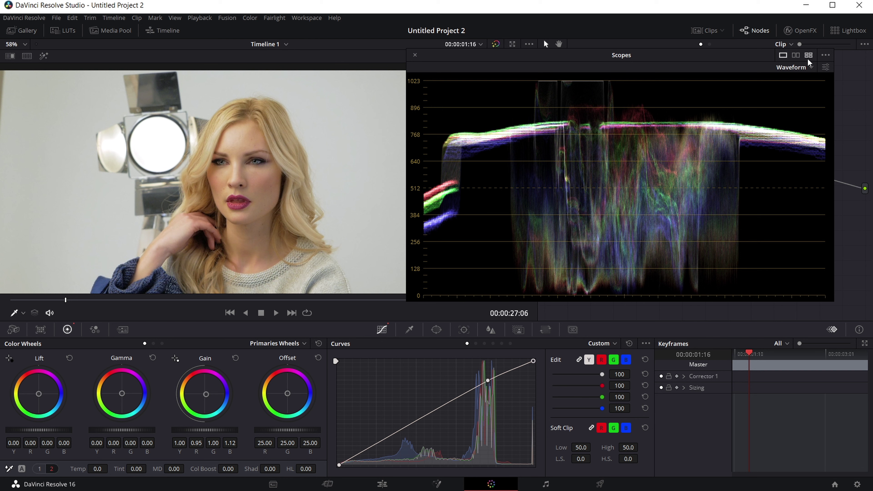
- Switch the scope type to Vectorscope, then zoom the viewer out and back in
click(812, 67)
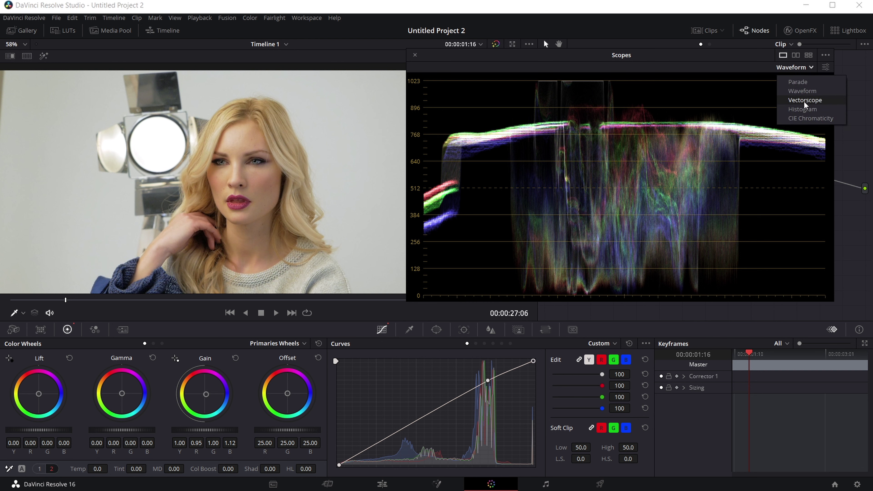
click(804, 100)
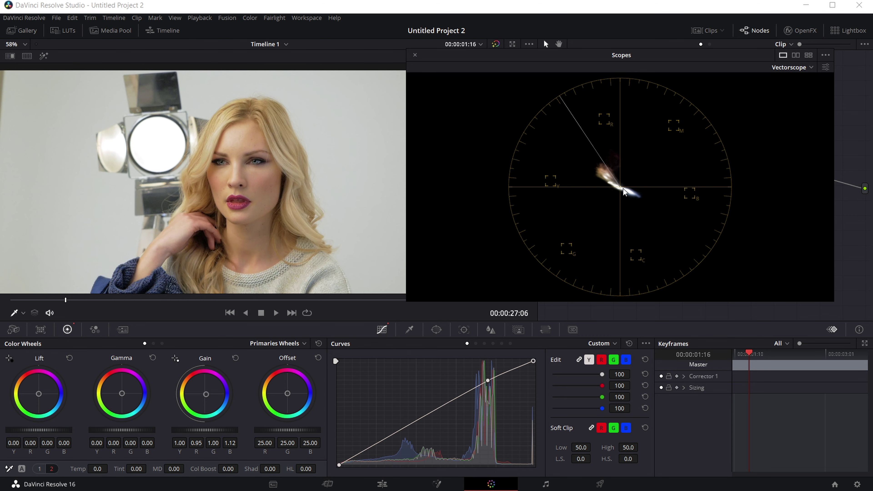
scroll(222, 161, down, 2)
scroll(222, 160, down, 1)
scroll(222, 160, down, 1)
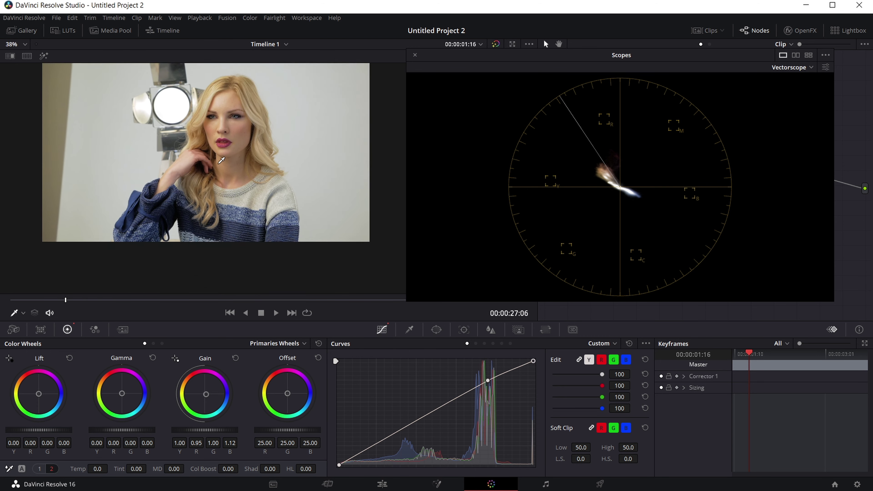
scroll(222, 160, up, 1)
scroll(249, 209, up, 1)
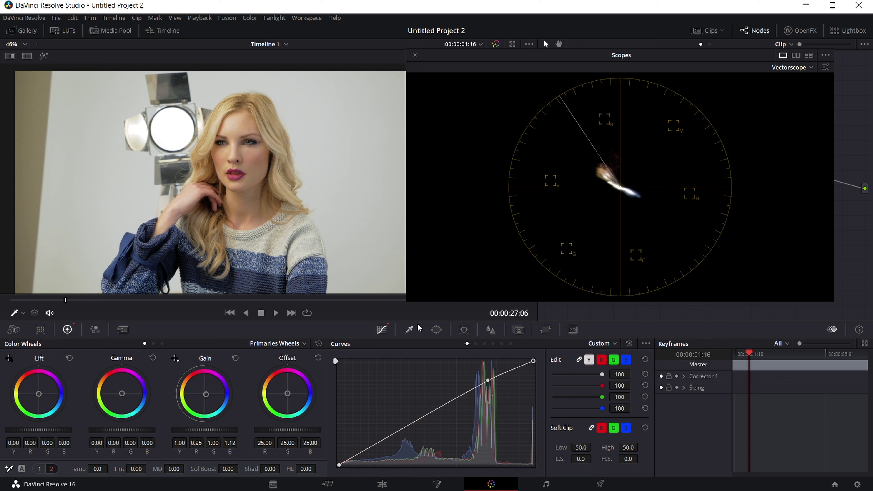
- Add a new freehand Curve window from the Window palette and zoom into the viewer
click(409, 330)
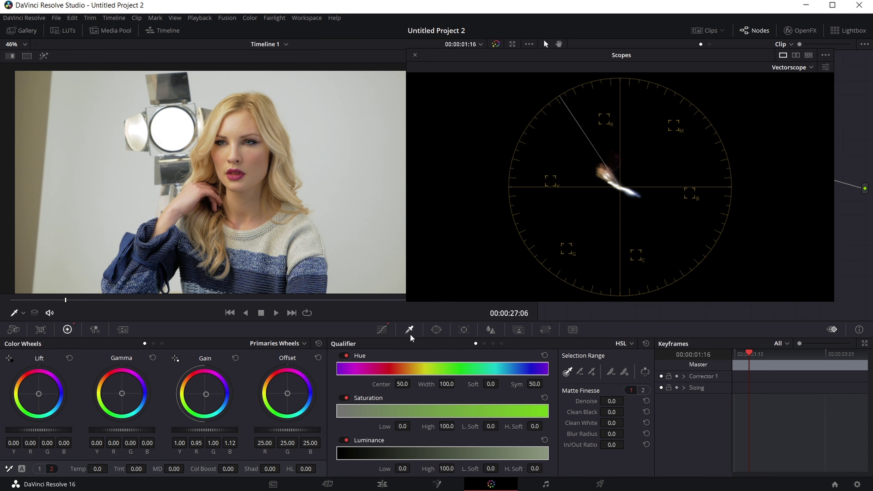
click(436, 329)
click(444, 358)
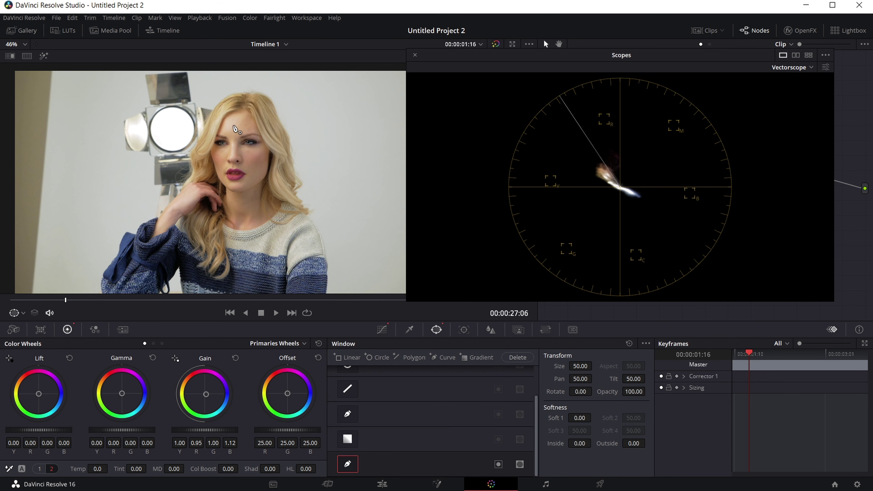
scroll(240, 130, up, 5)
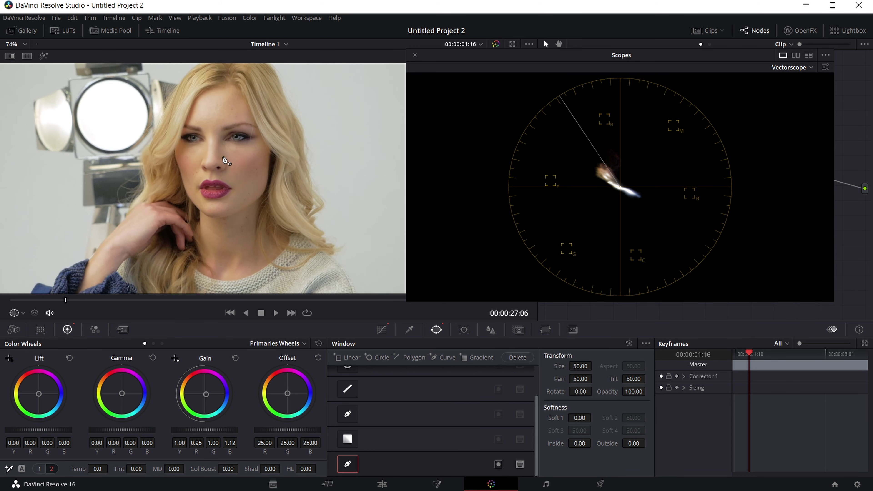
- Trace and close the window around the forehead, nose and cheek, then move Scopes off the node graph
click(254, 152)
click(230, 154)
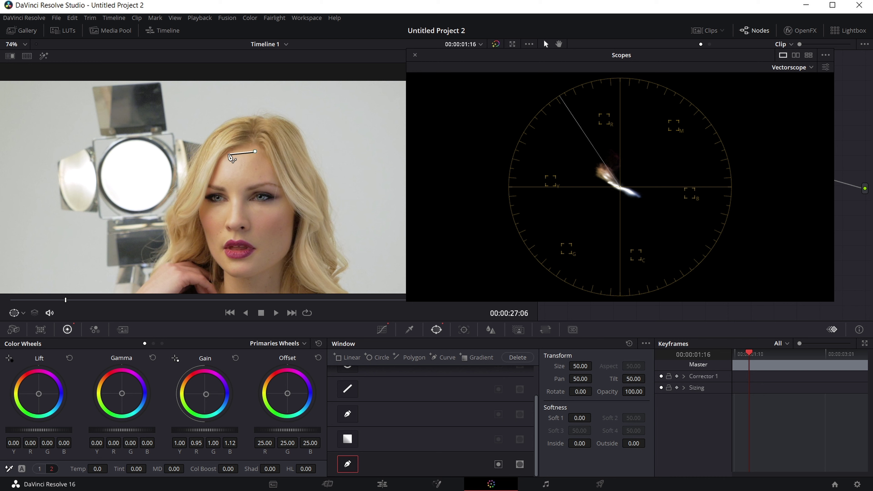
click(215, 181)
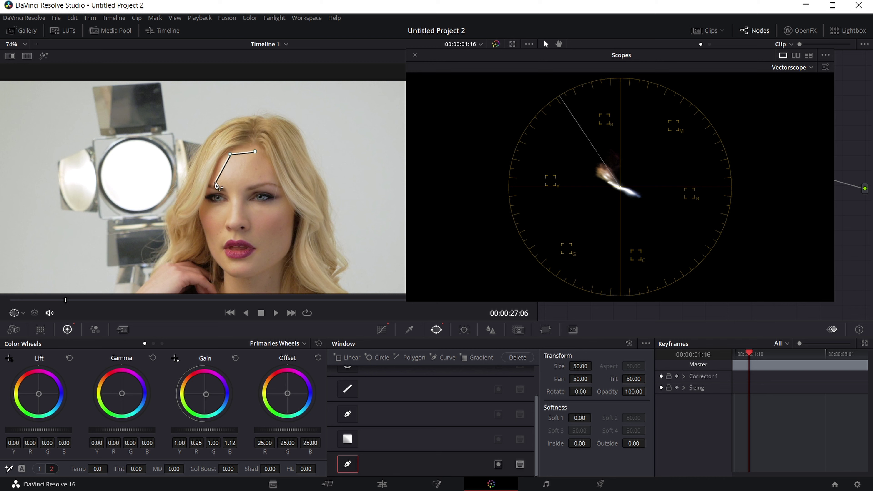
click(229, 190)
click(231, 207)
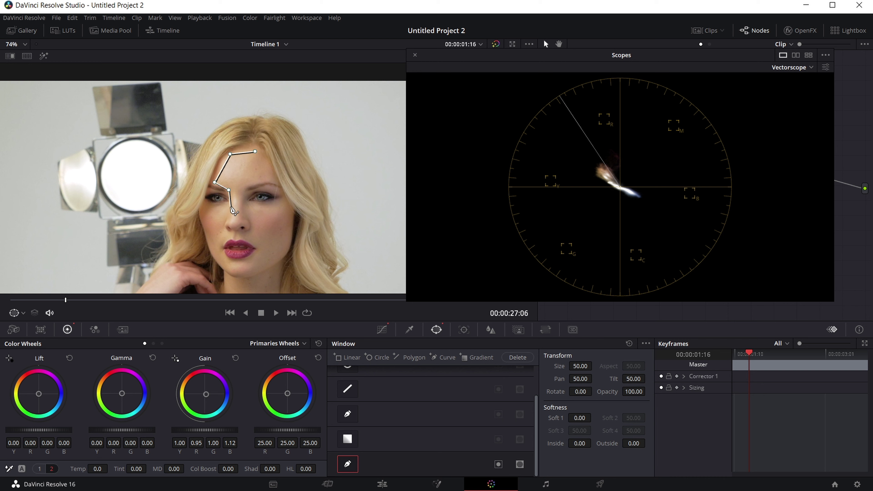
click(206, 209)
click(215, 228)
click(250, 224)
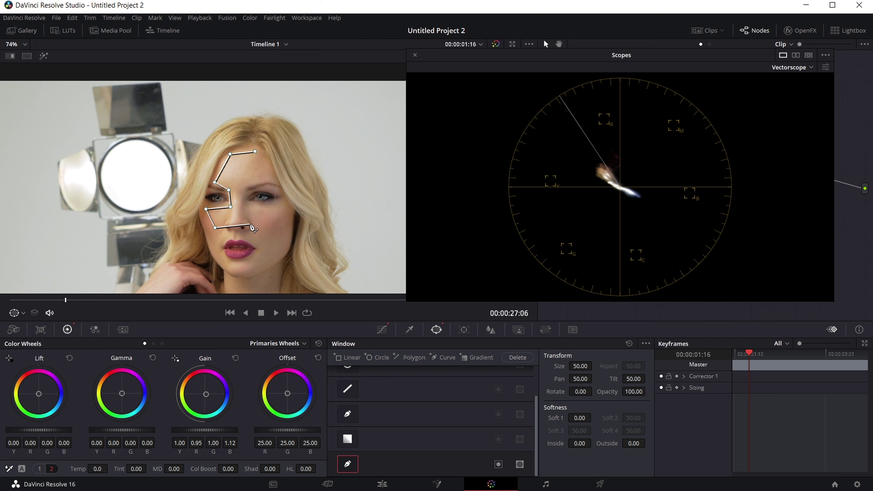
click(264, 264)
click(284, 249)
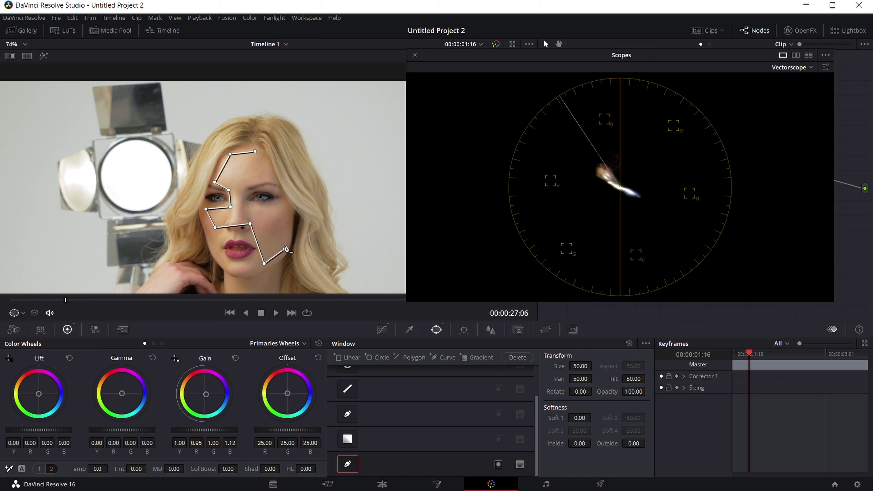
click(284, 204)
click(245, 204)
click(244, 184)
click(271, 177)
click(255, 151)
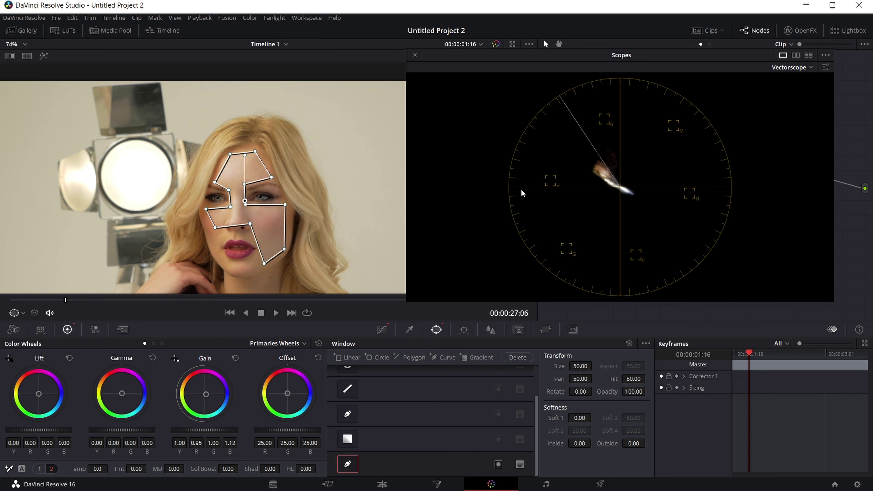
drag(470, 63, 577, 225)
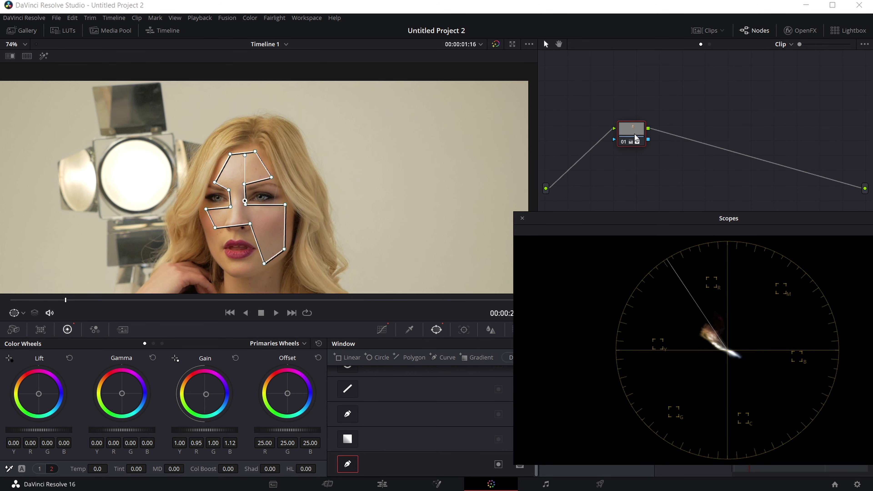
- Turn on Highlight mode so the viewer shows only the windowed skin, repositioning Scopes
drag(634, 215, 556, 167)
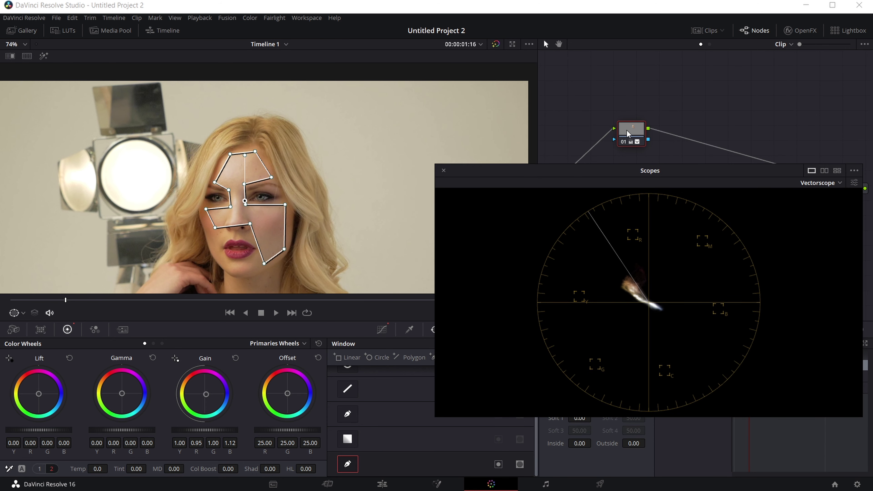
drag(567, 166, 560, 159)
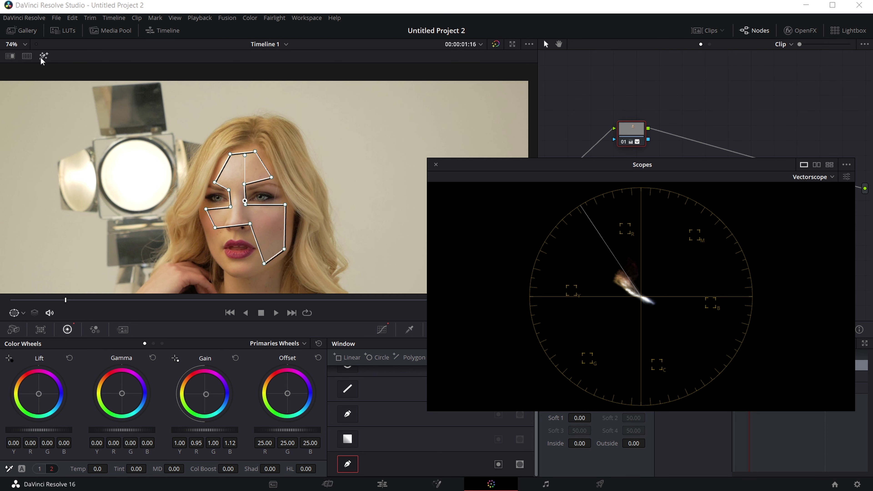
click(42, 58)
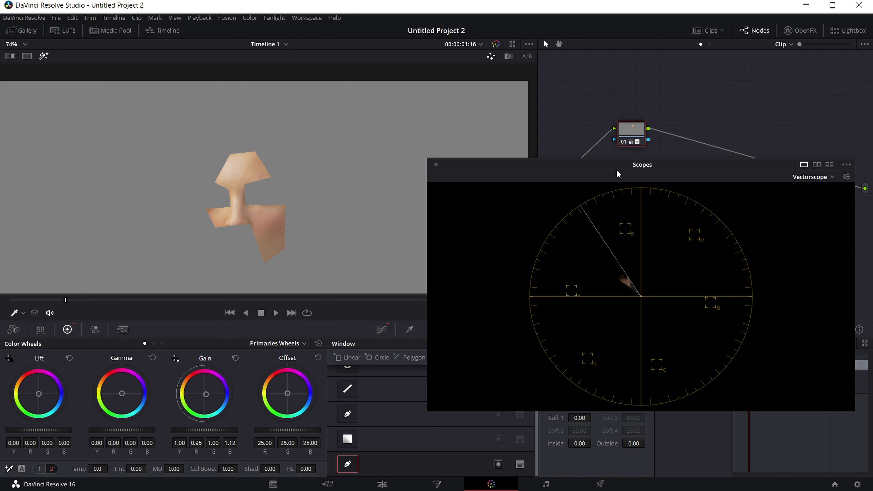
drag(617, 171, 620, 194)
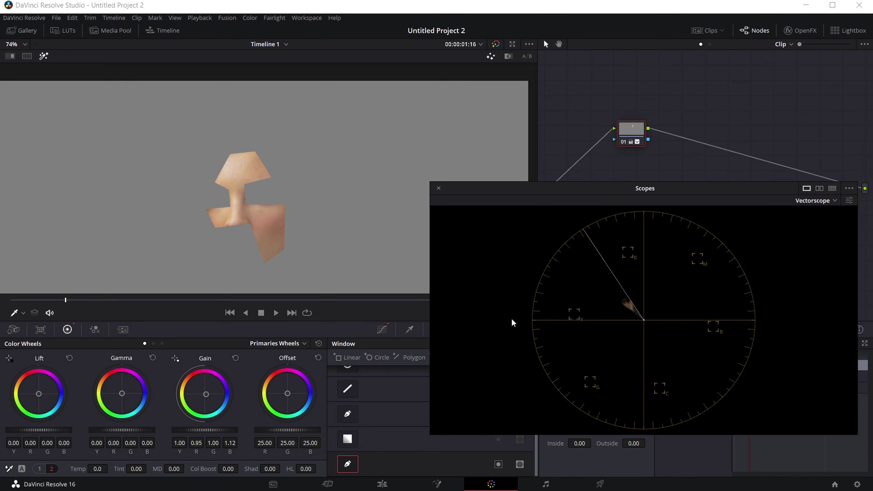
drag(530, 198, 526, 196)
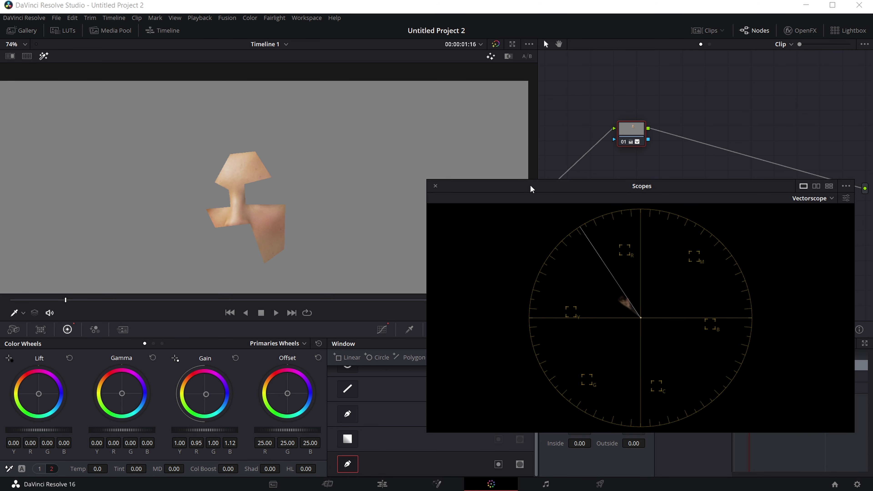
- Toggle the vectorscope's Show 2x Zoom on and off, leaving it off, and close its settings
click(844, 197)
click(778, 374)
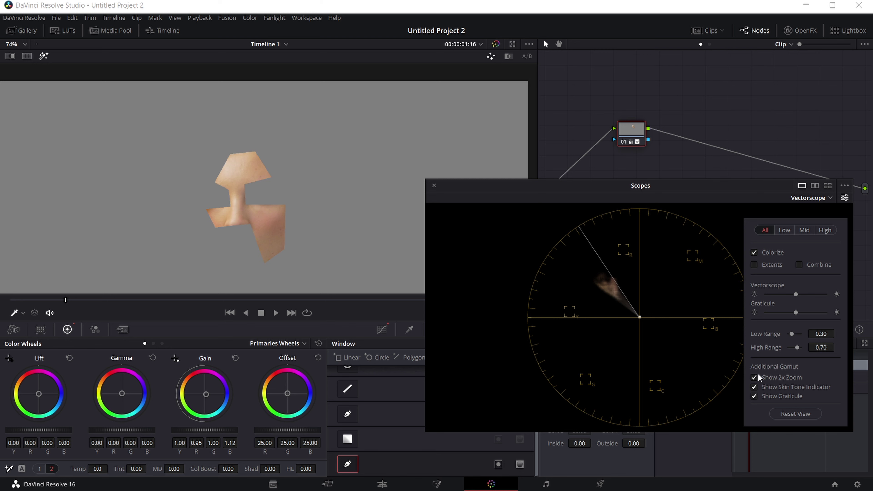
click(770, 377)
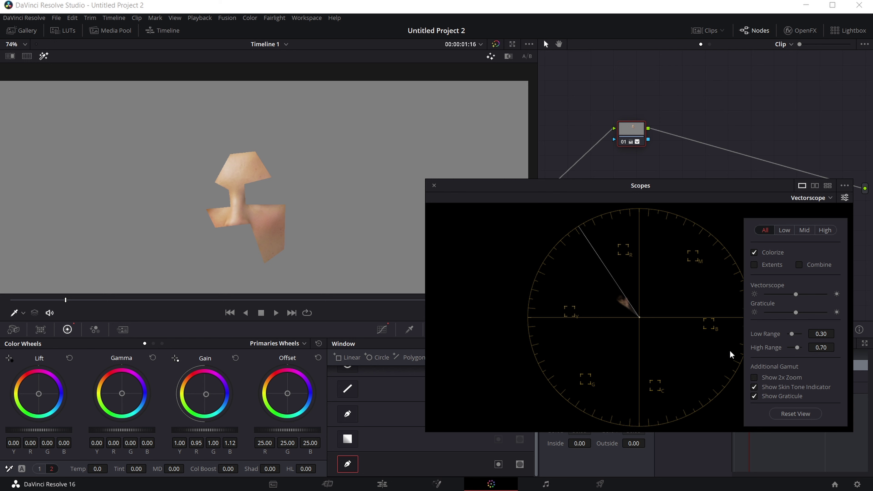
click(769, 376)
click(757, 377)
click(40, 469)
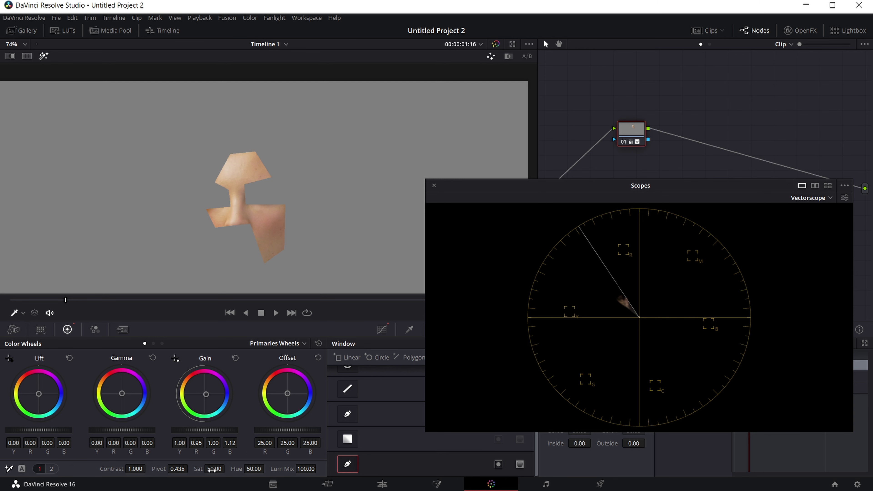
- Raise saturation and nudge the gamma color balance slightly while watching the skin trace
drag(214, 469, 222, 468)
click(51, 468)
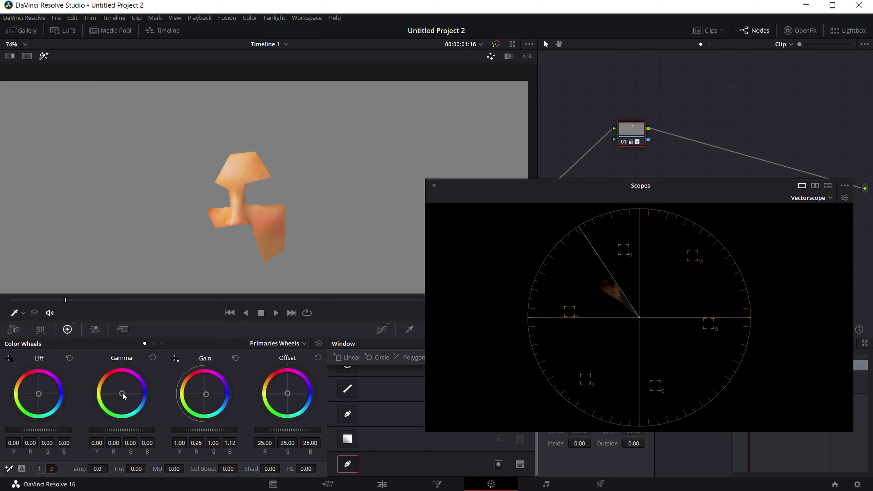
drag(123, 394, 122, 392)
- Reset saturation to 50 while keeping the 0.01 gamma red/blue shift
click(40, 468)
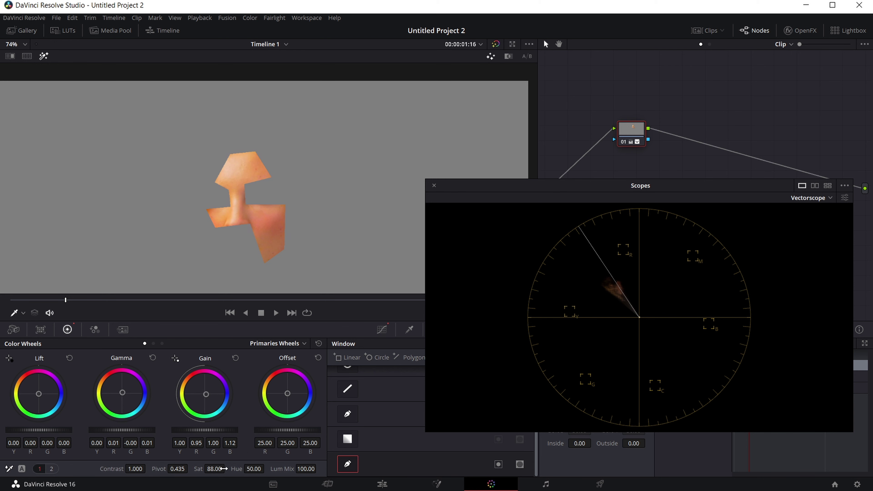
double_click(198, 469)
click(153, 360)
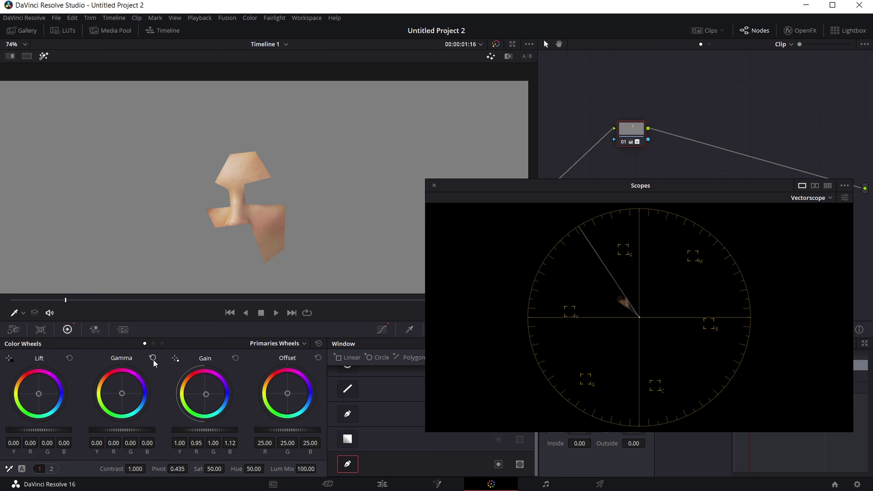
key(ctrl+z)
- Show the full image in the viewer again and clear the face window mask
click(44, 56)
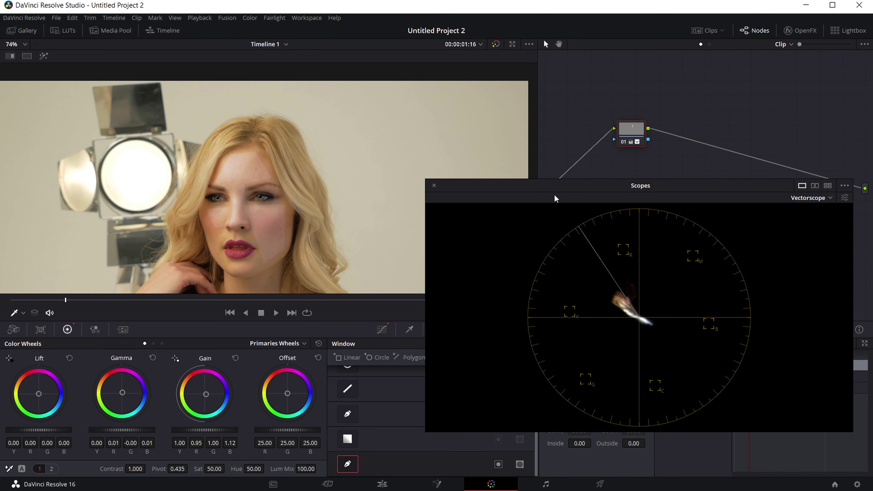
drag(555, 196, 567, 189)
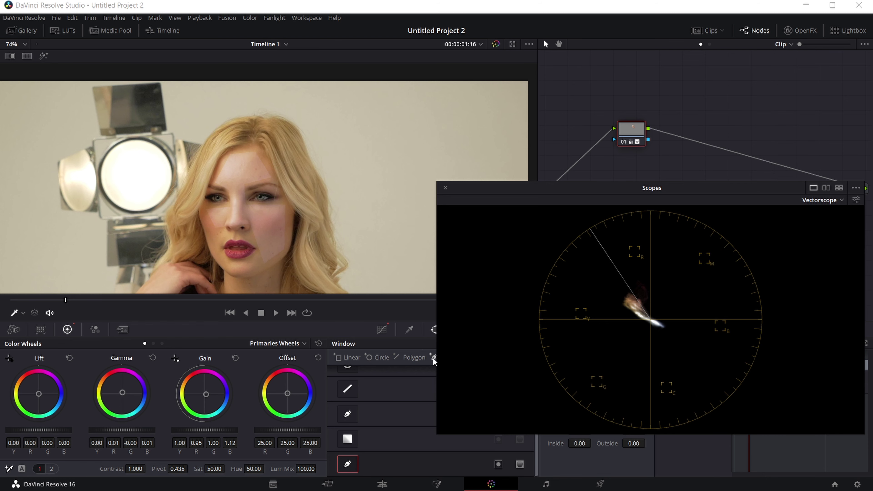
drag(481, 188, 470, 64)
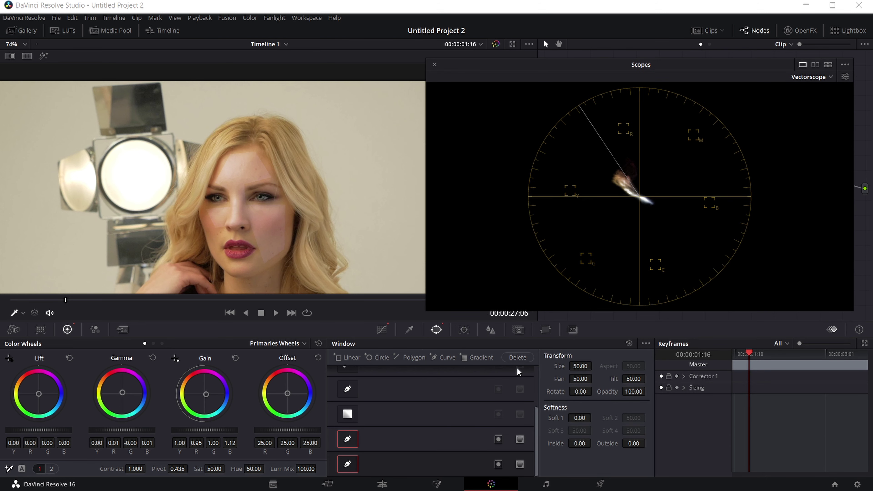
click(629, 344)
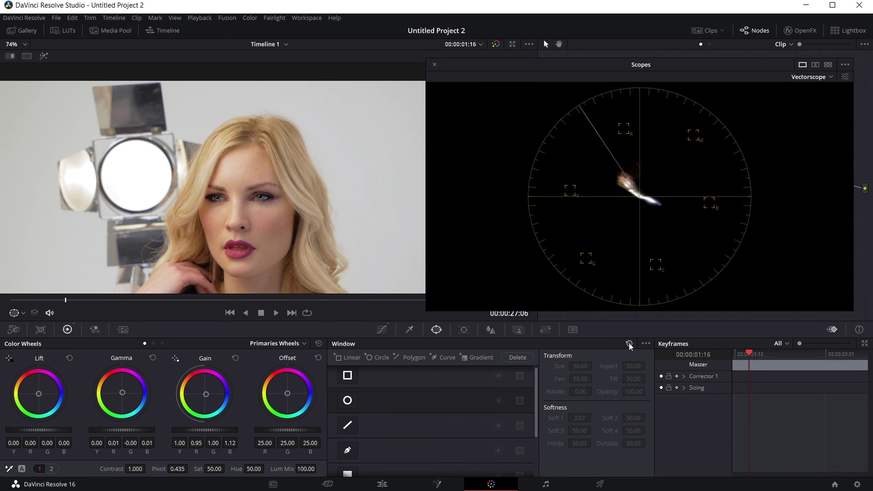
drag(526, 65, 528, 195)
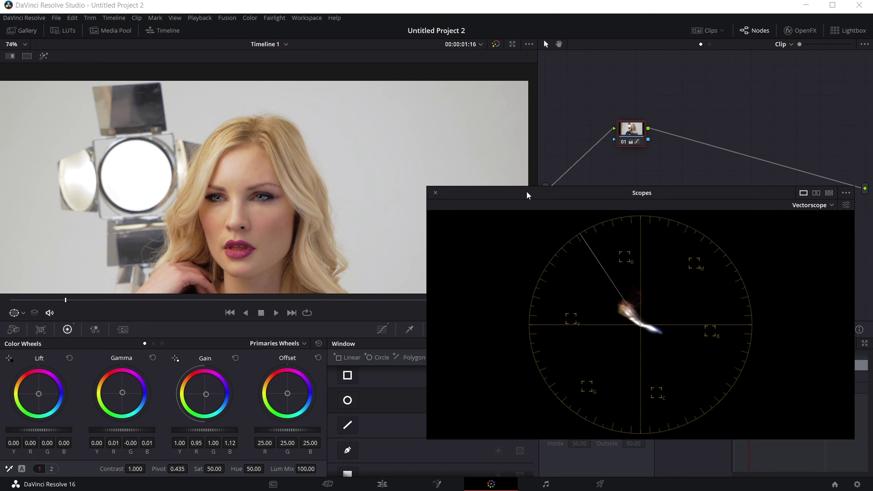
- Keep the gamma shift, zoom out and recentre the woman, then bypass the grade to compare
click(153, 358)
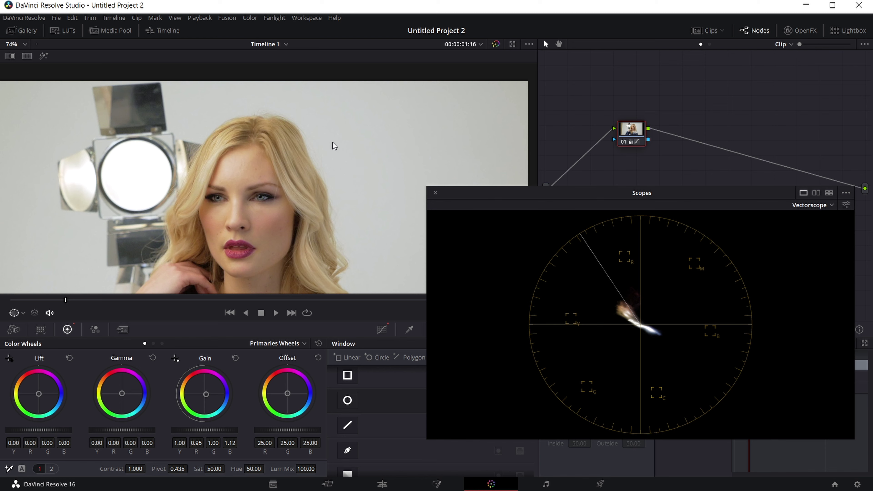
key(ctrl+z)
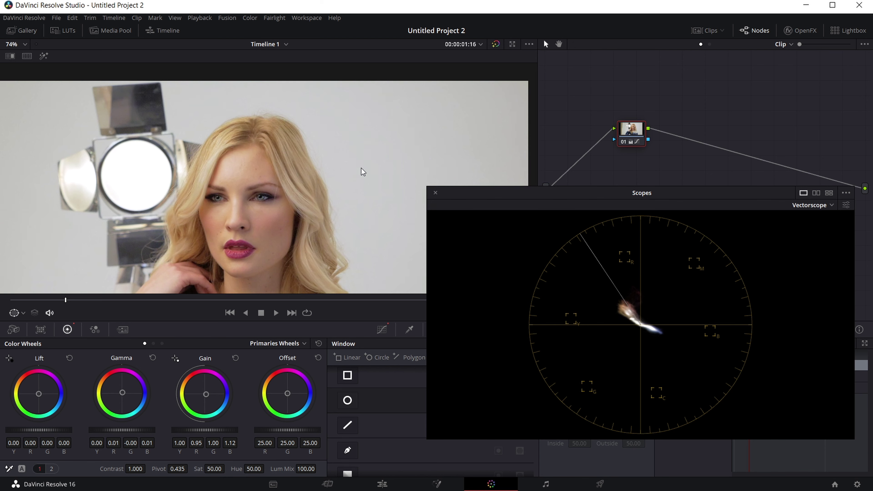
scroll(269, 212, down, 2)
scroll(265, 192, down, 2)
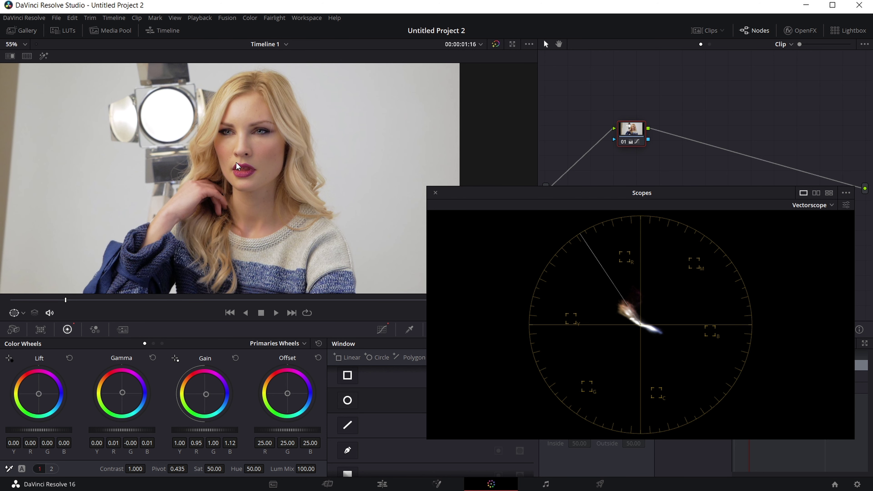
scroll(243, 165, down, 1)
drag(248, 161, 257, 187)
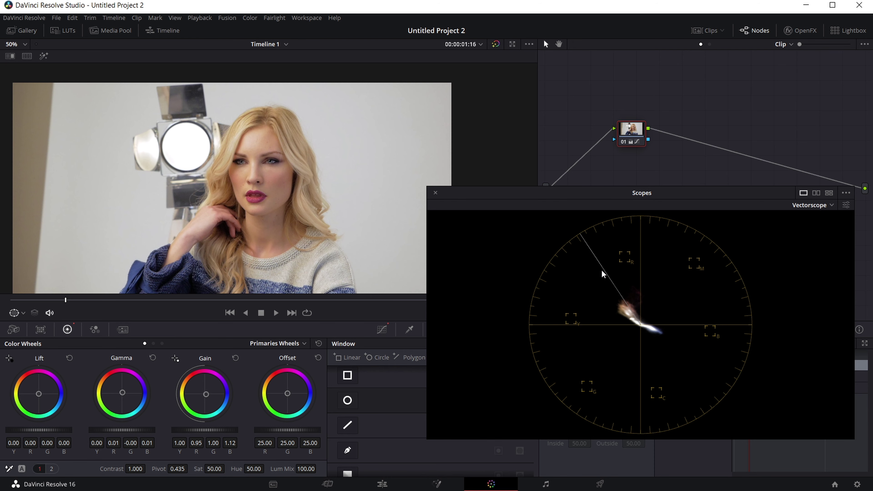
drag(620, 193, 624, 216)
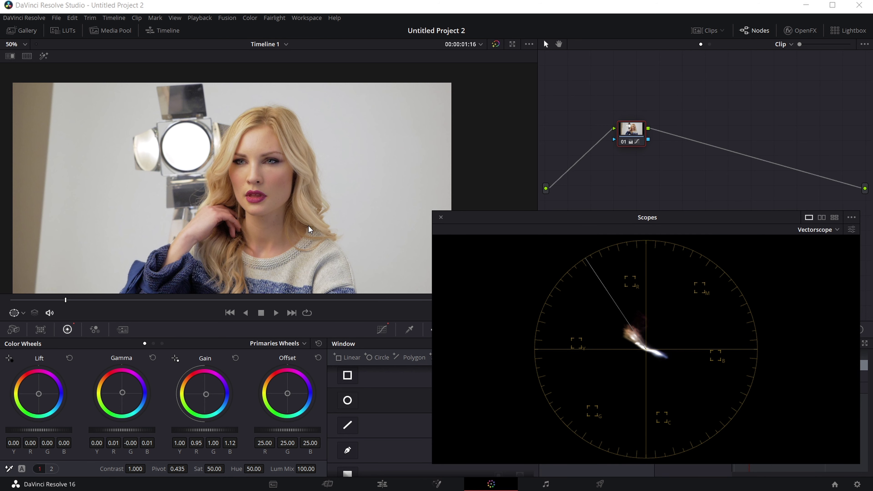
scroll(251, 187, up, 5)
key(shift+d)
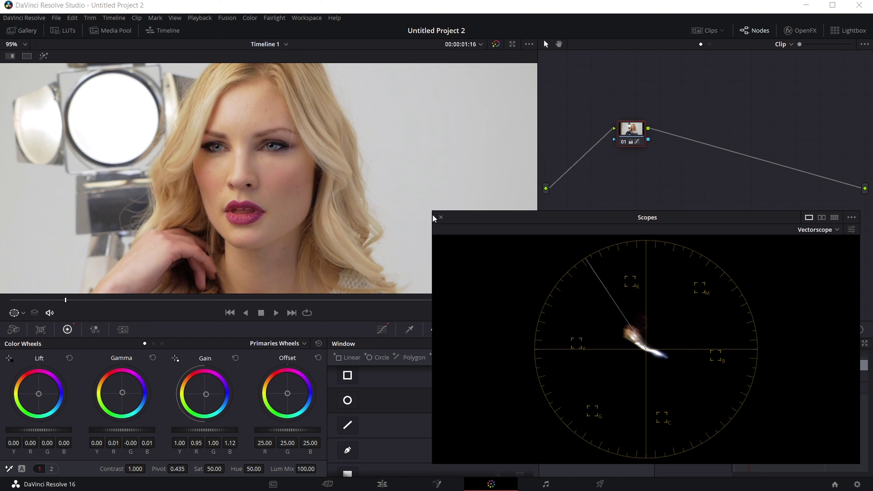
- Open Custom curves, dock Scopes as an RGB parade, and go to the Edit page
drag(498, 219, 695, 179)
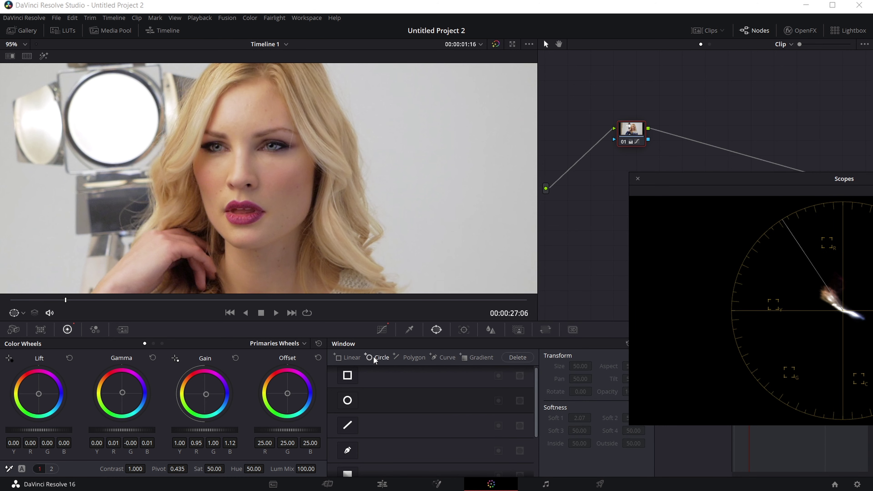
click(381, 331)
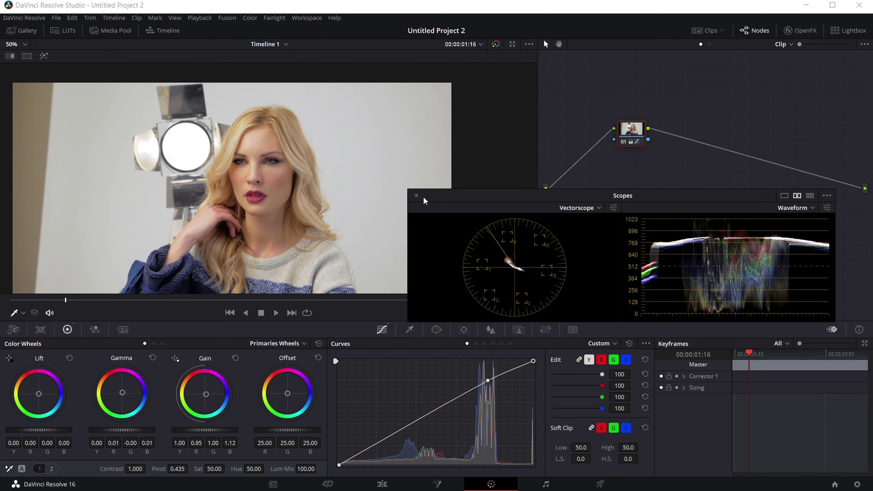
click(416, 198)
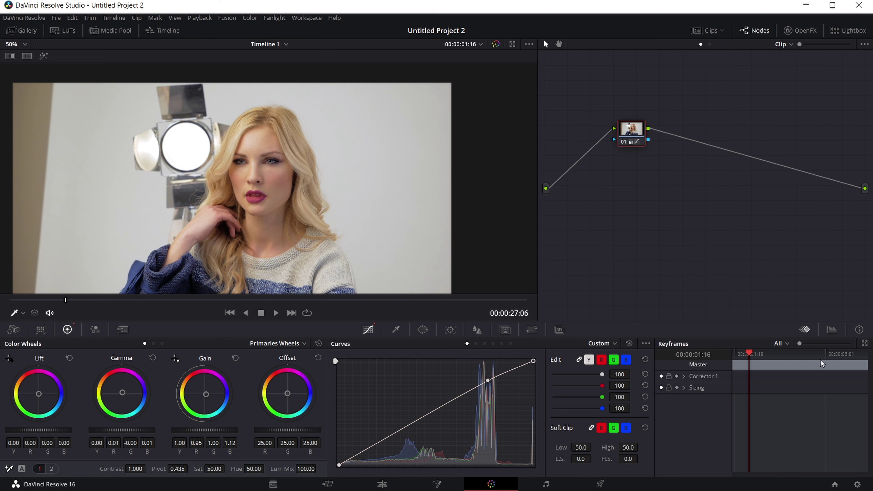
click(832, 330)
click(787, 344)
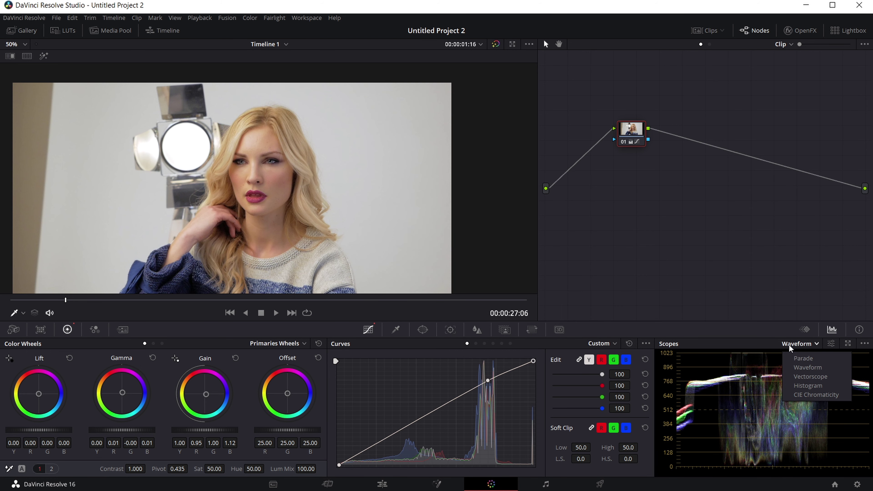
click(801, 361)
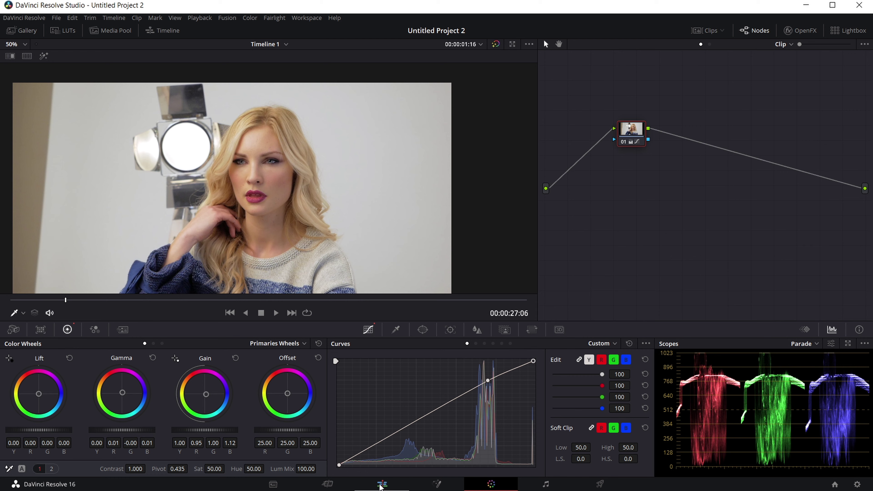
click(381, 484)
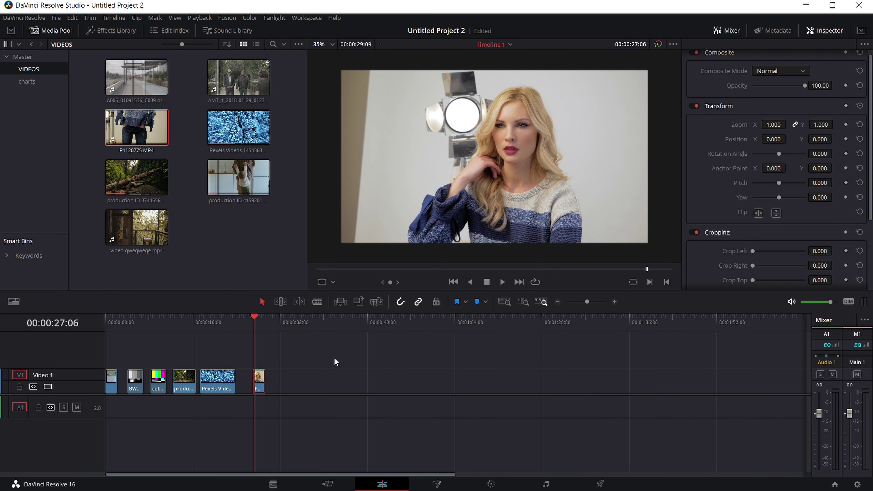
- Drag a short Media Pool clip onto the end of Video 1, park the playhead at 27:00, and return to Color
click(136, 77)
drag(136, 77, 280, 380)
click(217, 380)
click(253, 321)
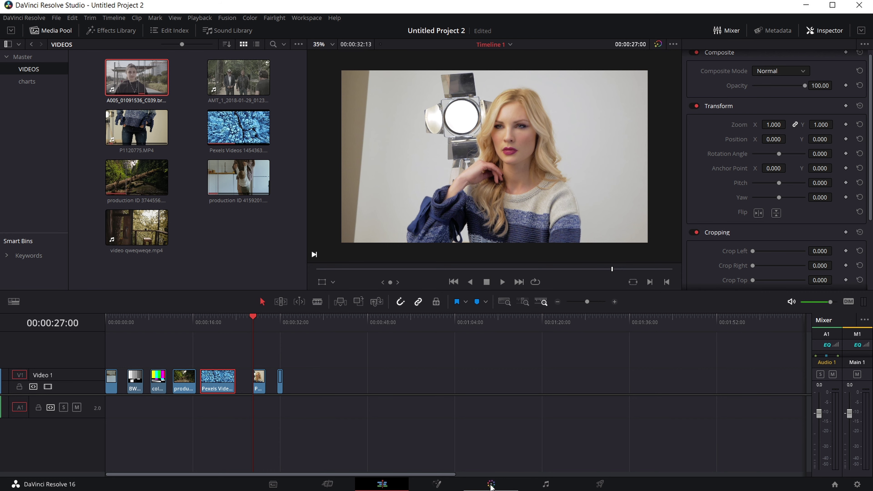
click(491, 485)
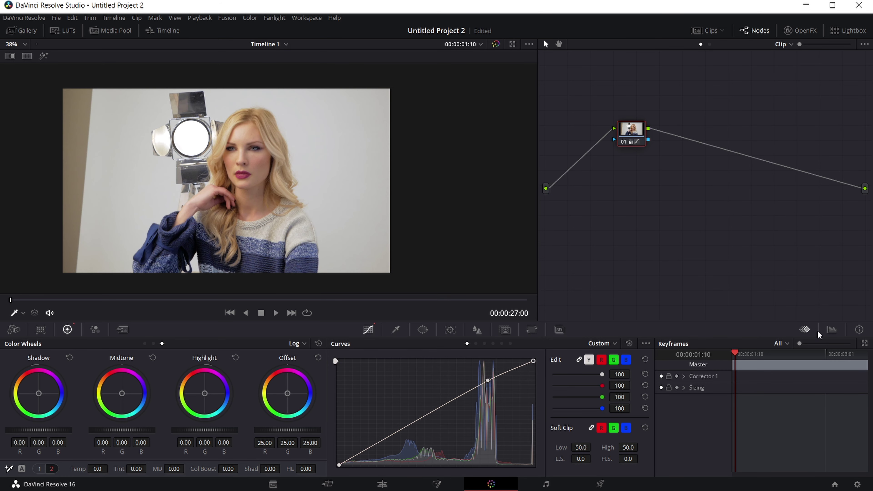
- Dock Scopes, save the project, and switch the scope from Parade to Waveform
click(833, 330)
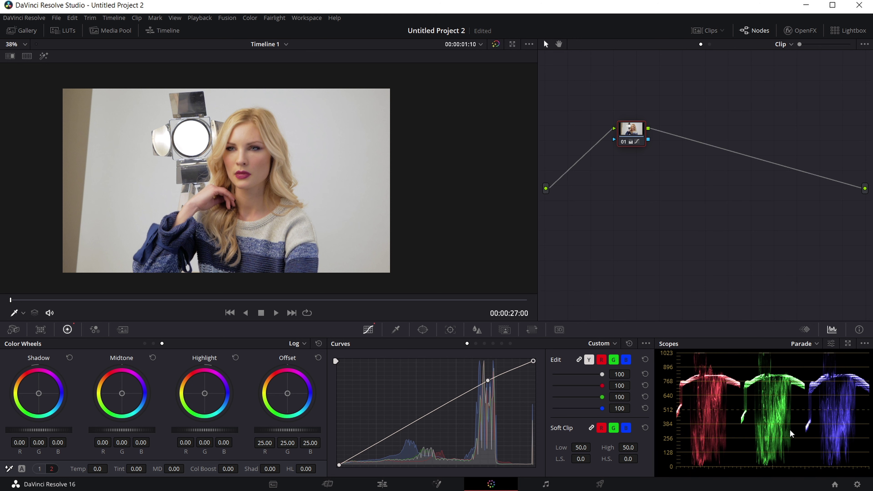
key(ctrl+s)
click(818, 343)
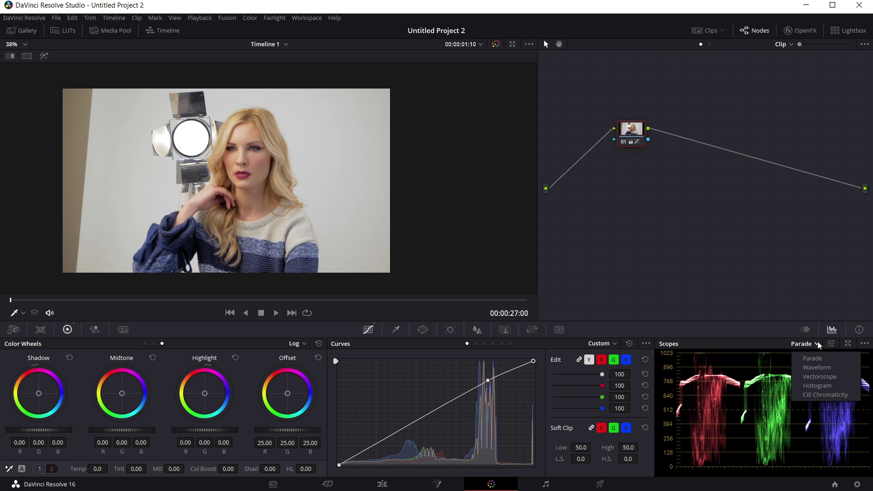
click(815, 368)
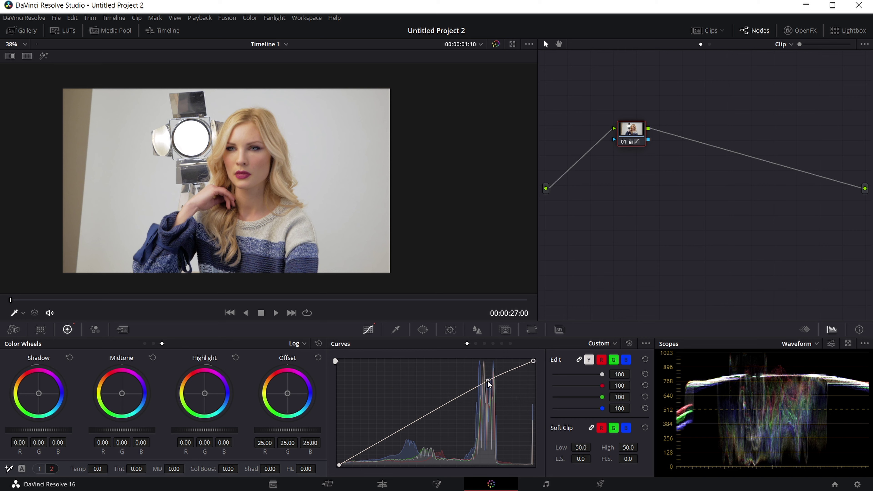
- Raise the custom curve's upper point and add midtone and shadow points to brighten the portrait
drag(488, 383, 465, 384)
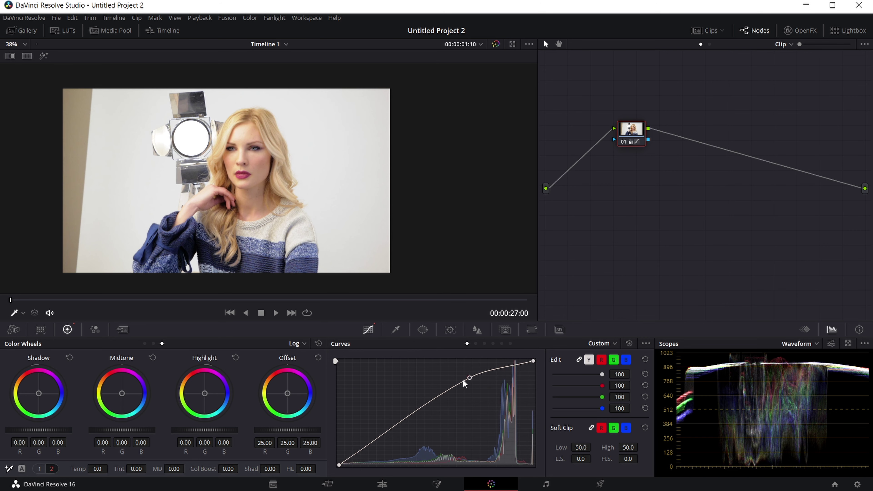
drag(416, 408, 419, 406)
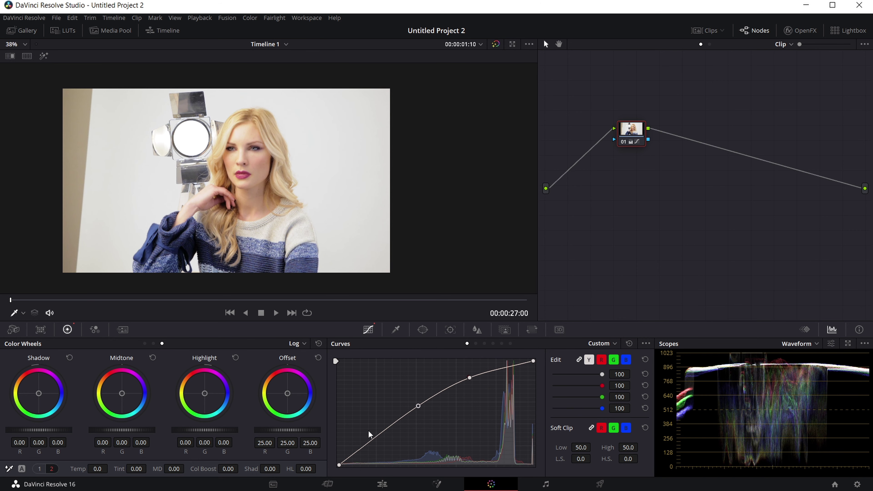
drag(373, 439, 374, 442)
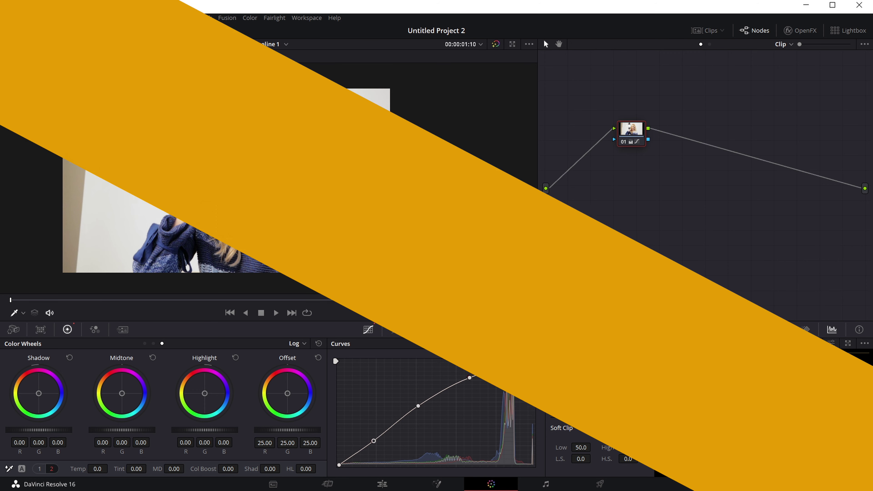